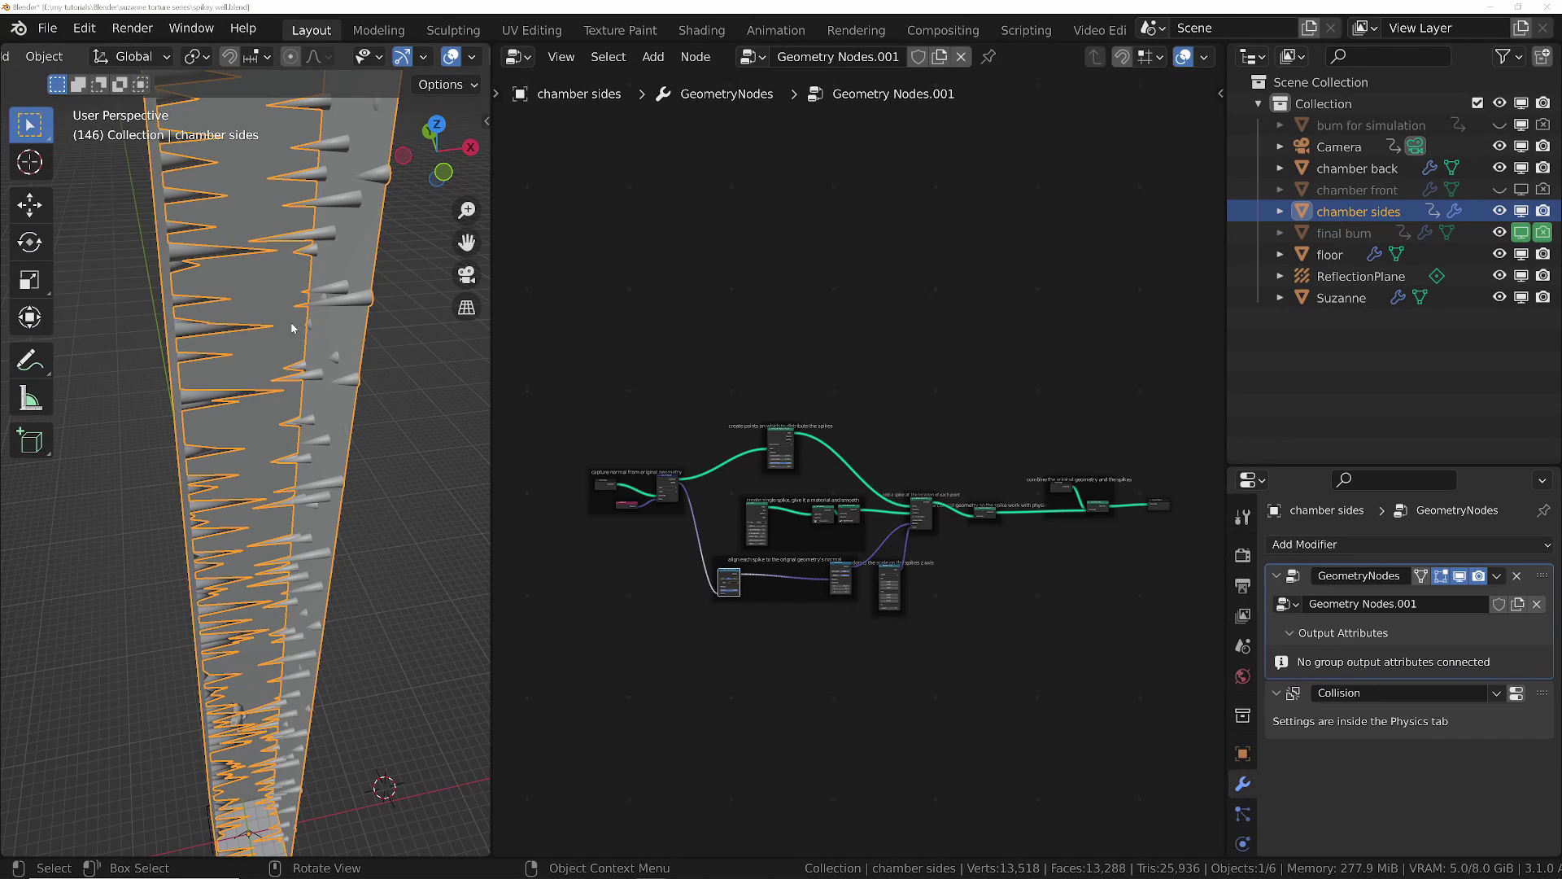
- Zoom out and pan the spike node tree to see the whole node graph
{"action": "scroll", "coordinate": [745, 512], "scroll_direction": "up", "scroll_amount": 2}
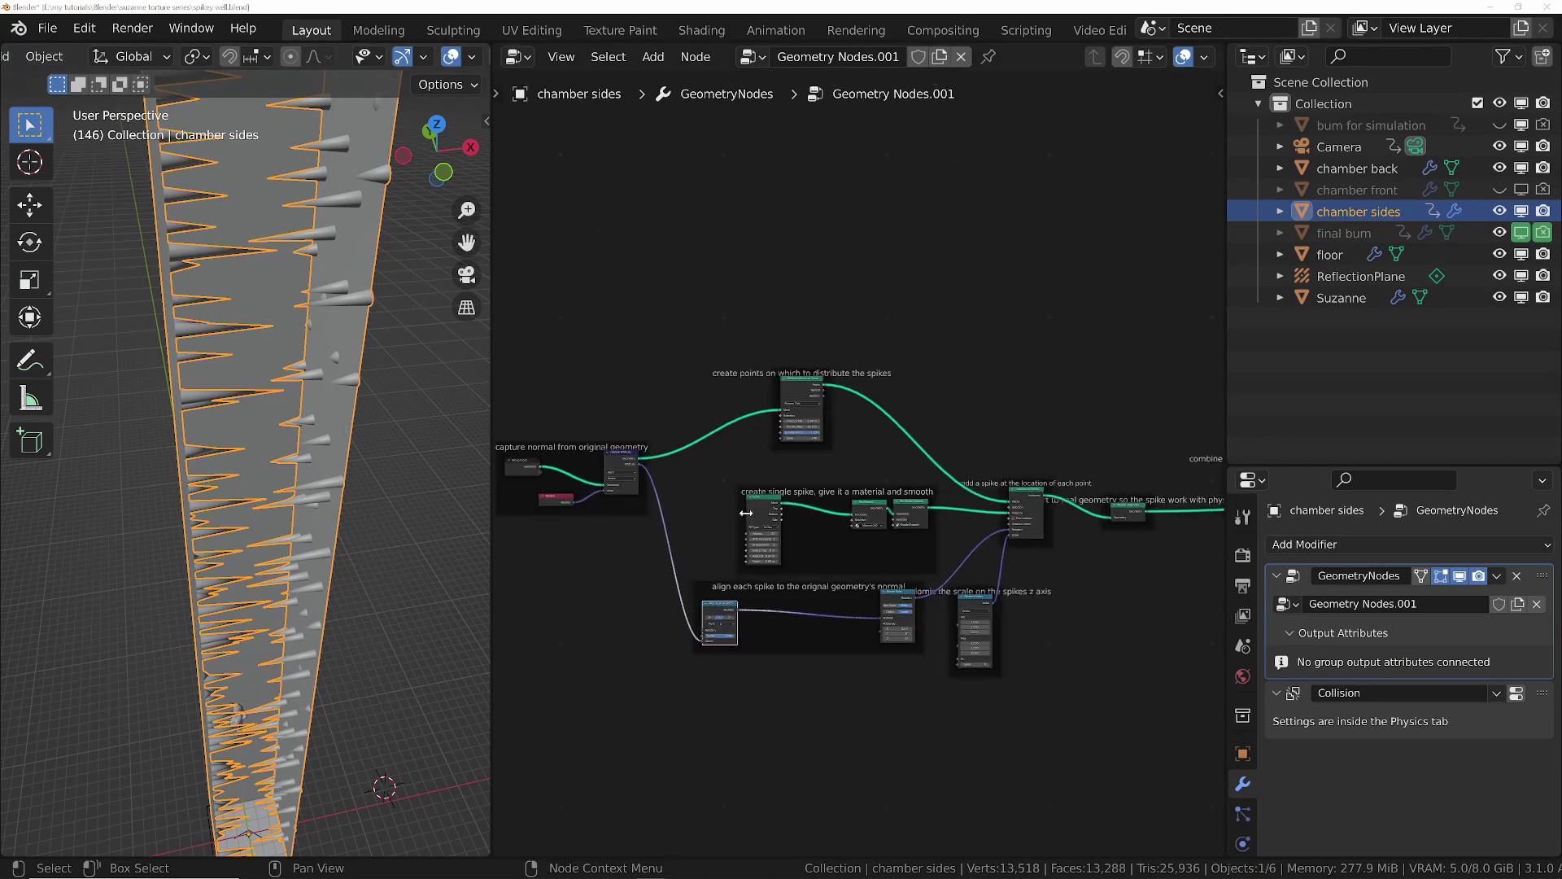
{"action": "middle_click_drag", "start_coordinate": [615, 480], "coordinate": [692, 464]}
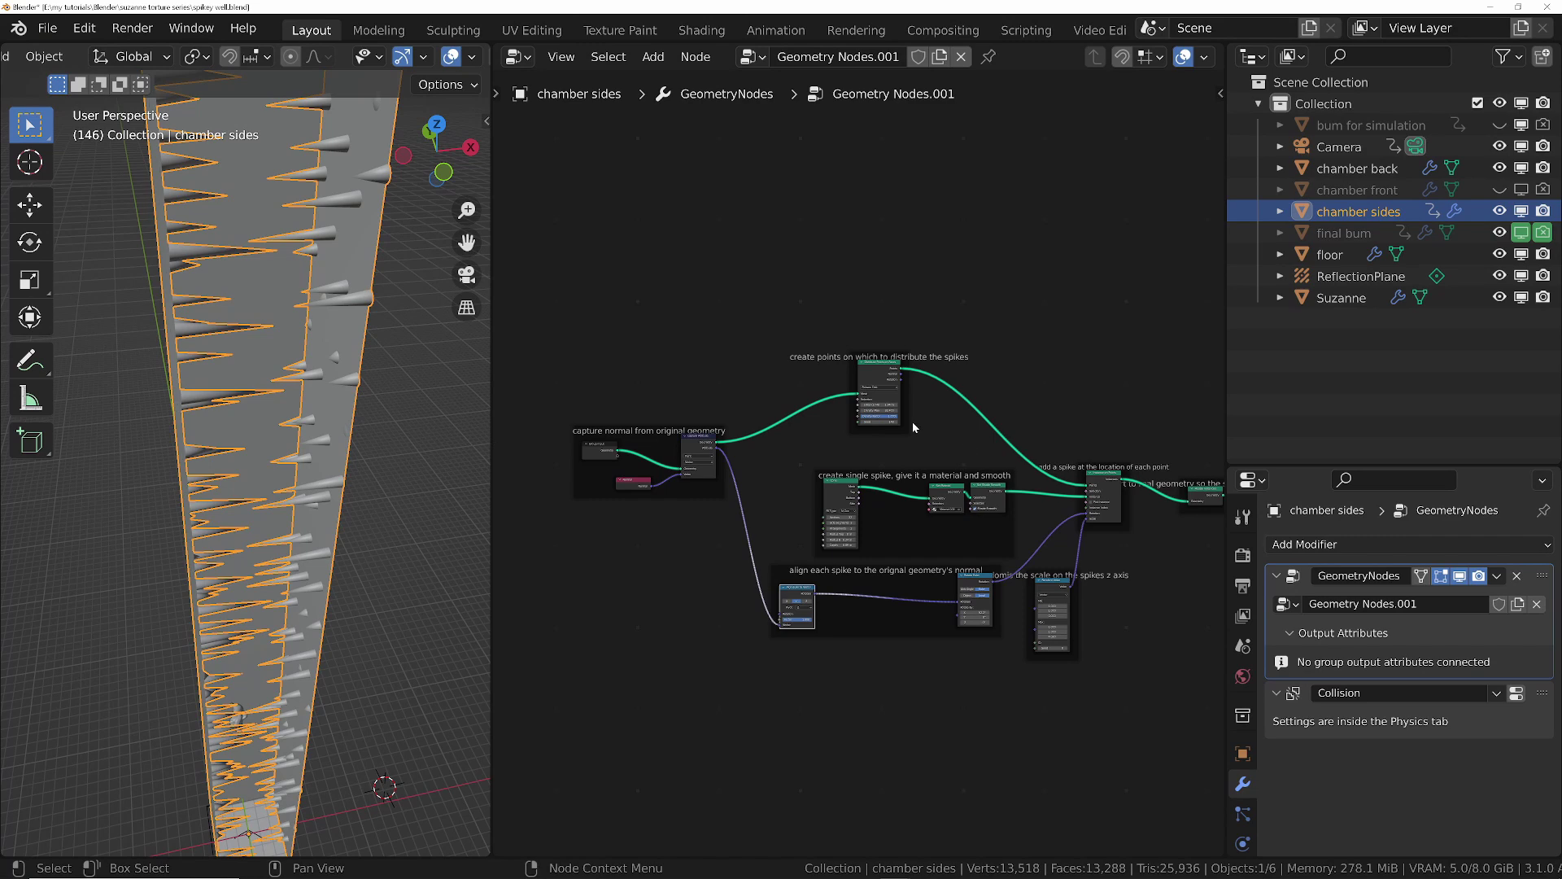
{"action": "scroll", "coordinate": [667, 447], "scroll_direction": "up", "scroll_amount": 3}
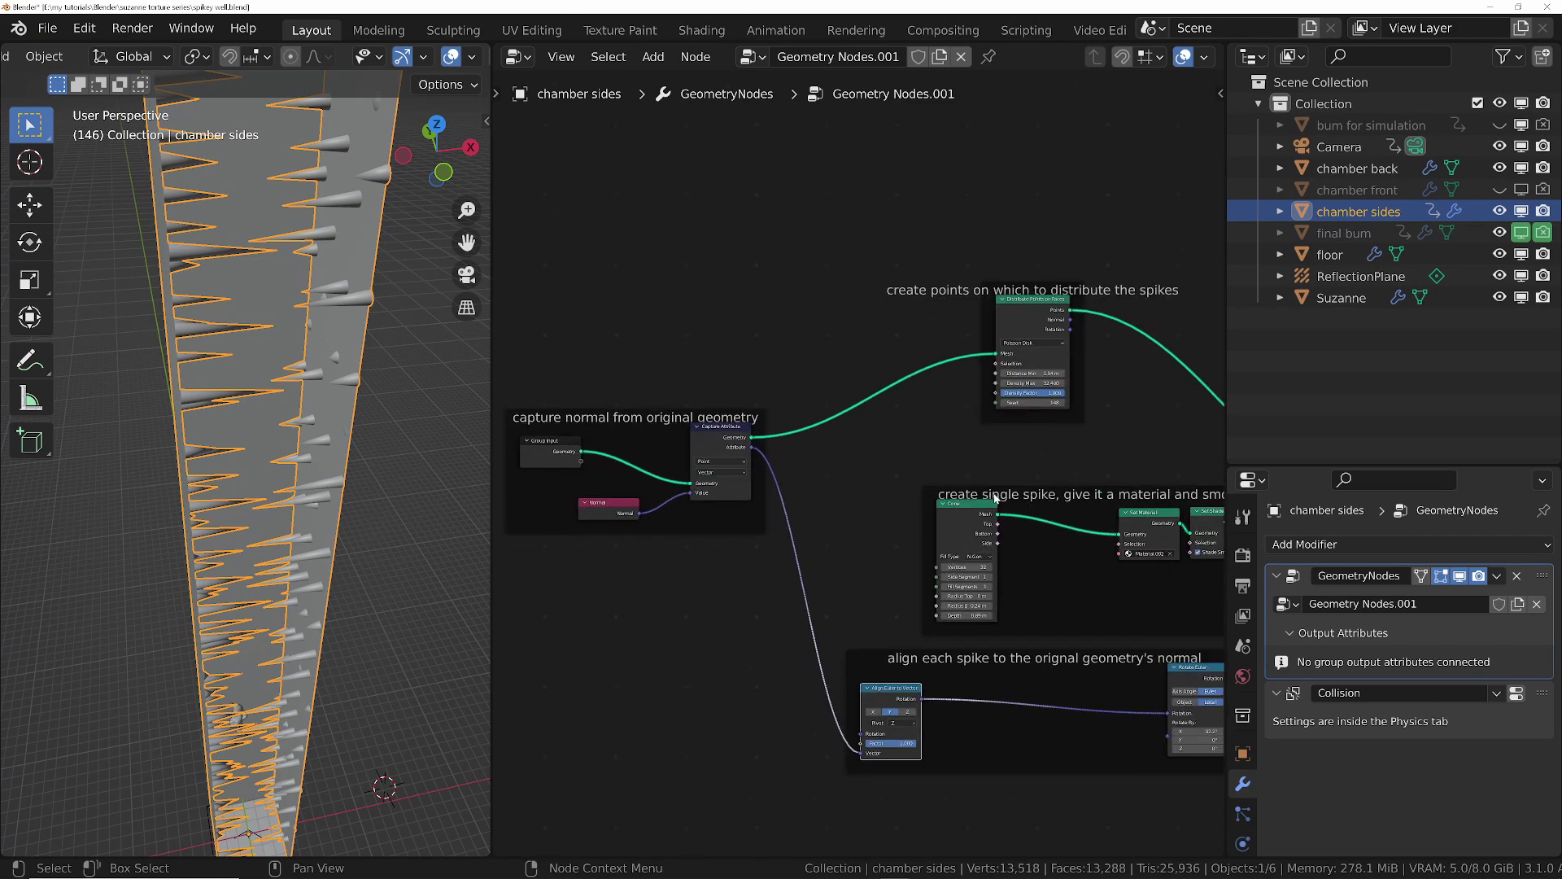
{"action": "scroll", "coordinate": [994, 499], "scroll_direction": "down", "scroll_amount": 1}
{"action": "middle_click_drag", "start_coordinate": [994, 500], "coordinate": [768, 447]}
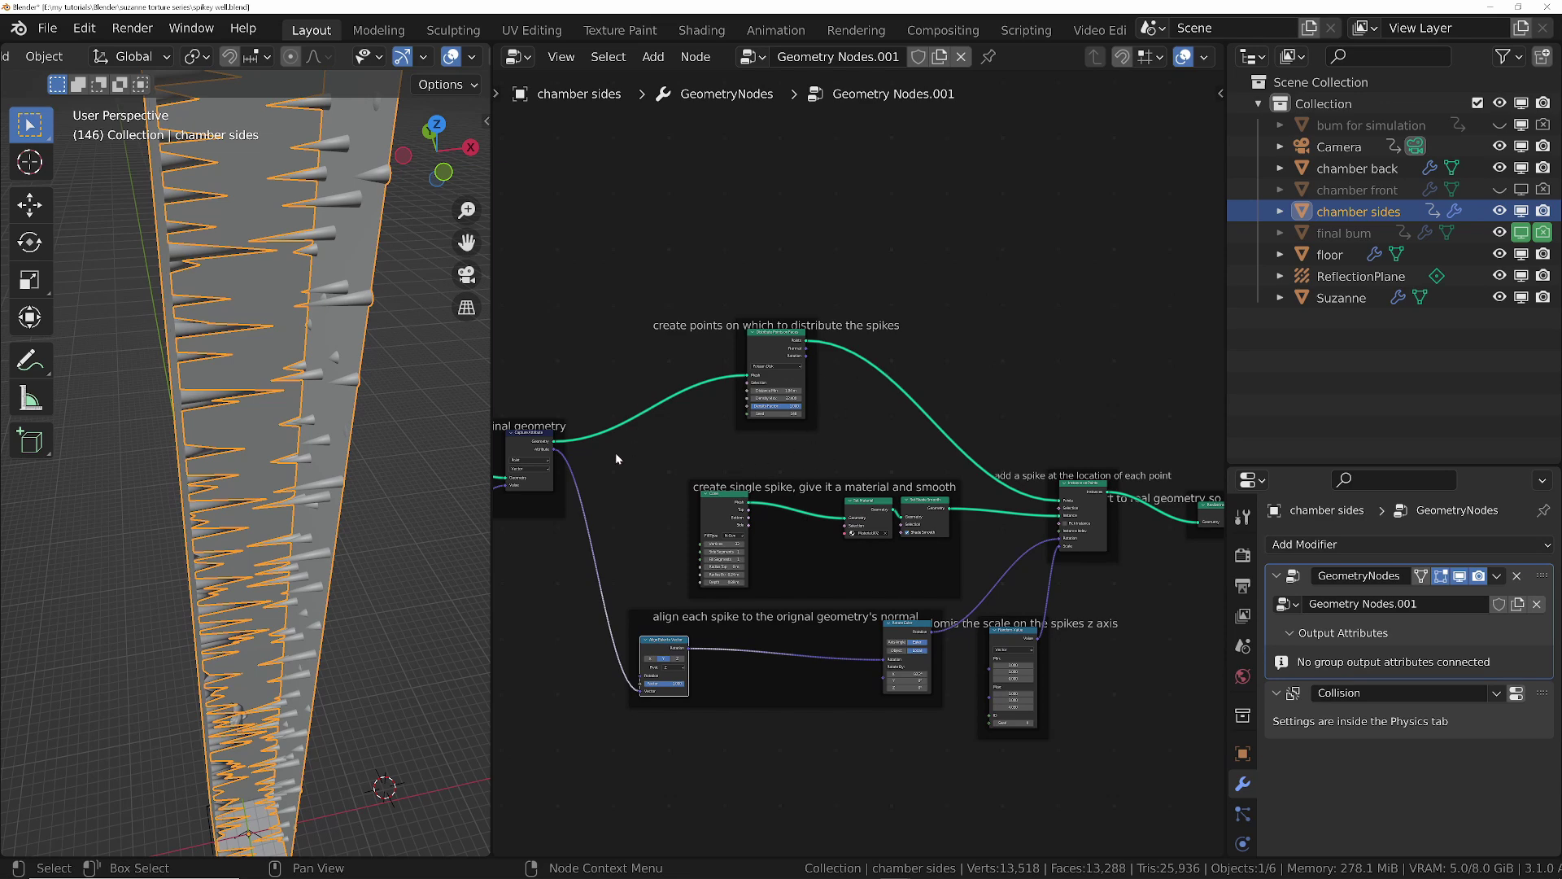
{"action": "middle_click_drag", "start_coordinate": [616, 458], "coordinate": [711, 462]}
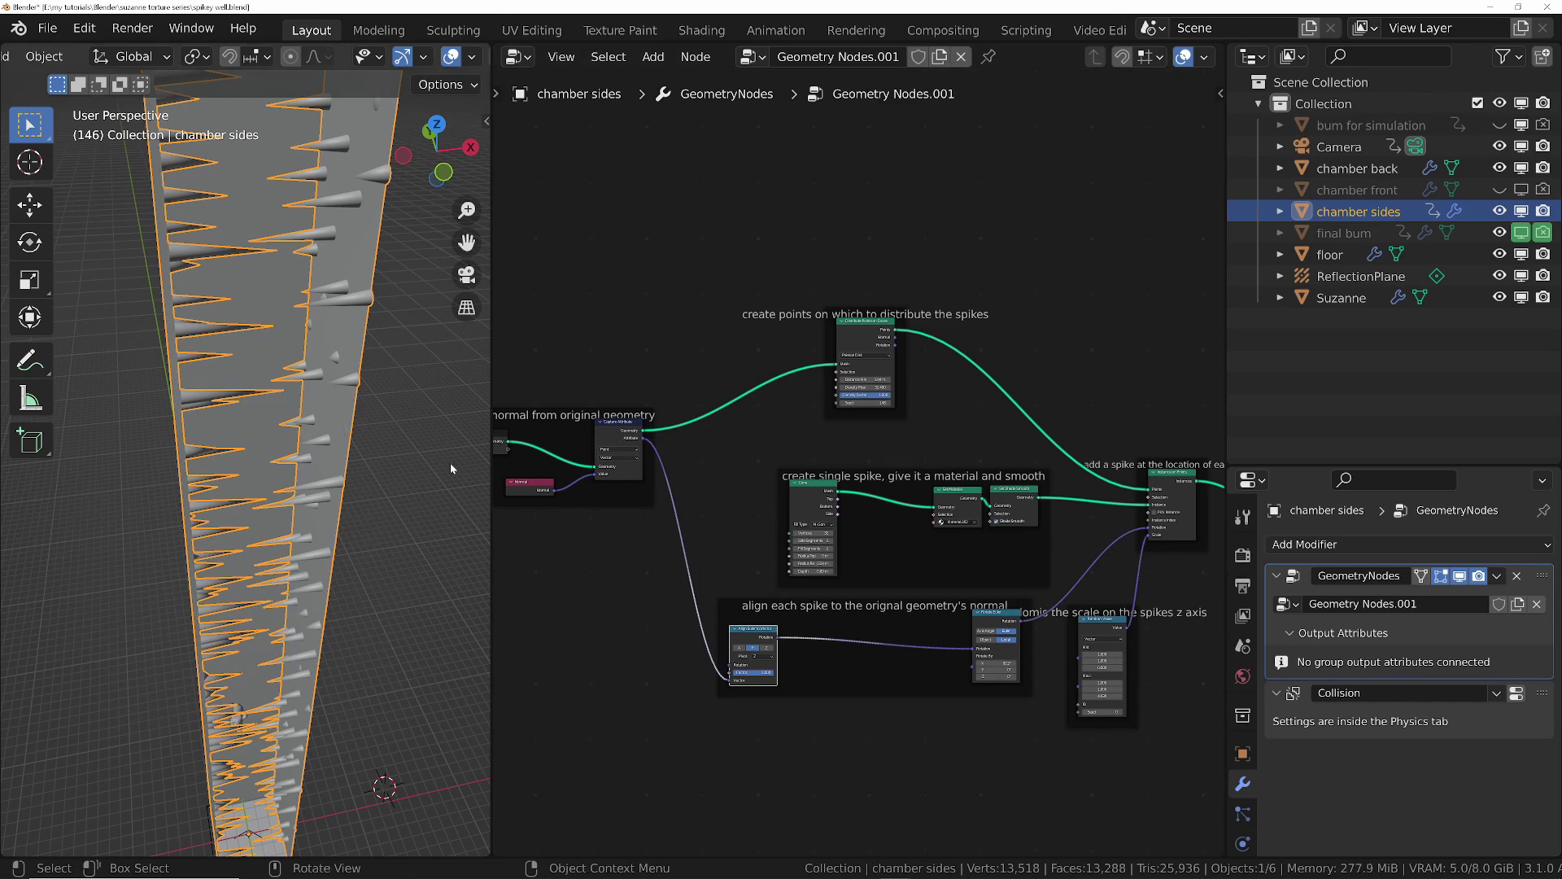
- Orbit the viewport to see the whole spiked tower from above and its inner face
{"action": "middle_click_drag", "start_coordinate": [407, 455], "coordinate": [244, 456]}
{"action": "middle_click_drag", "start_coordinate": [568, 522], "coordinate": [727, 502]}
{"action": "scroll", "coordinate": [262, 397], "scroll_direction": "up", "scroll_amount": 5}
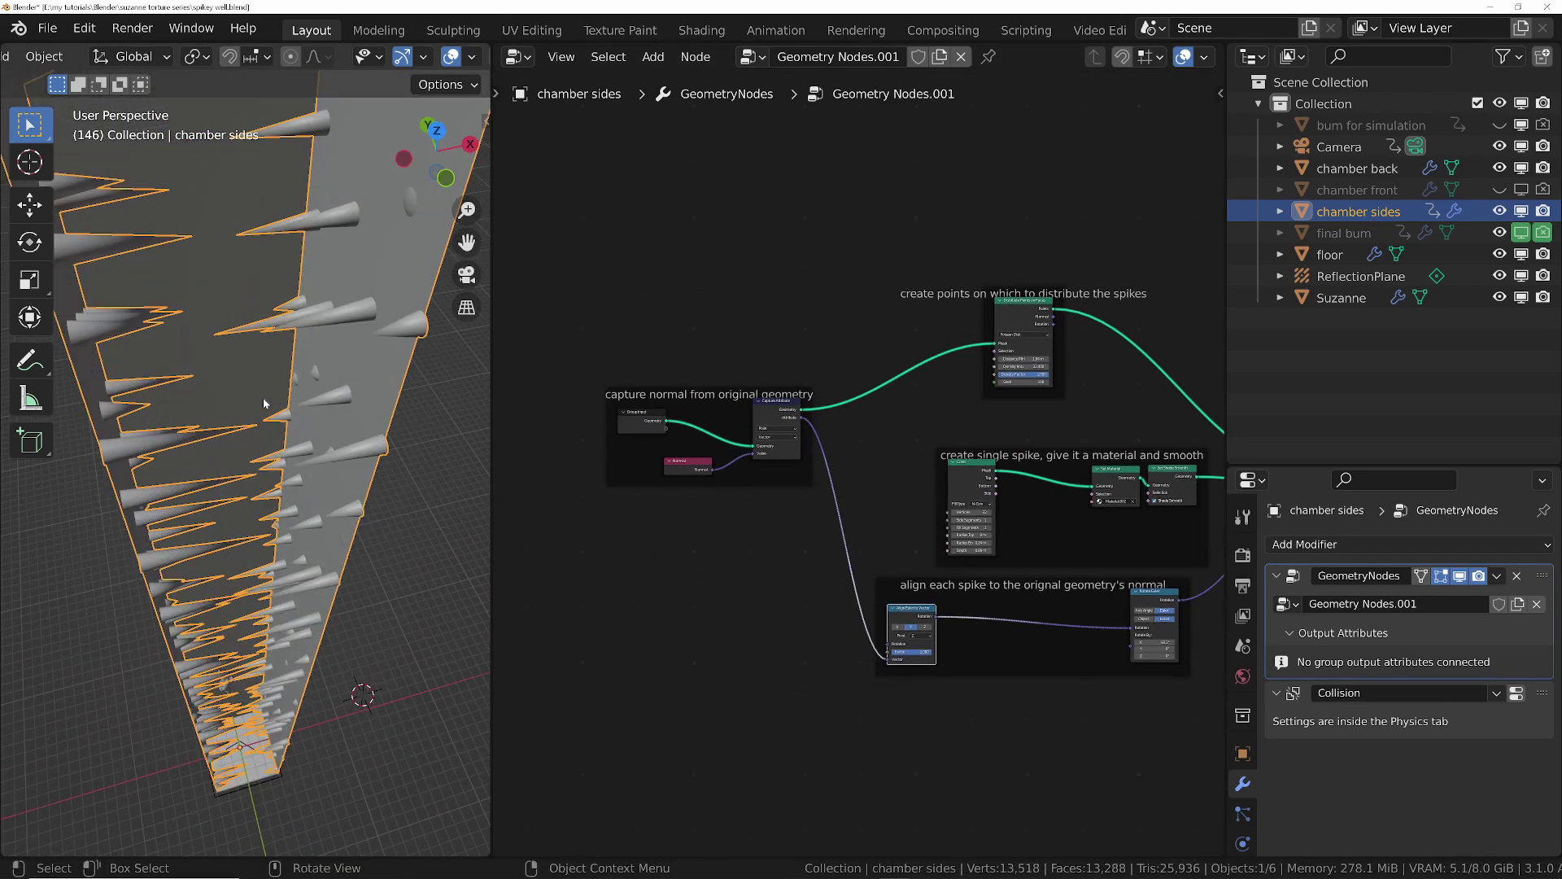
{"action": "scroll", "coordinate": [262, 397], "scroll_direction": "down", "scroll_amount": 6}
{"action": "middle_click_drag", "start_coordinate": [286, 531], "coordinate": [316, 598]}
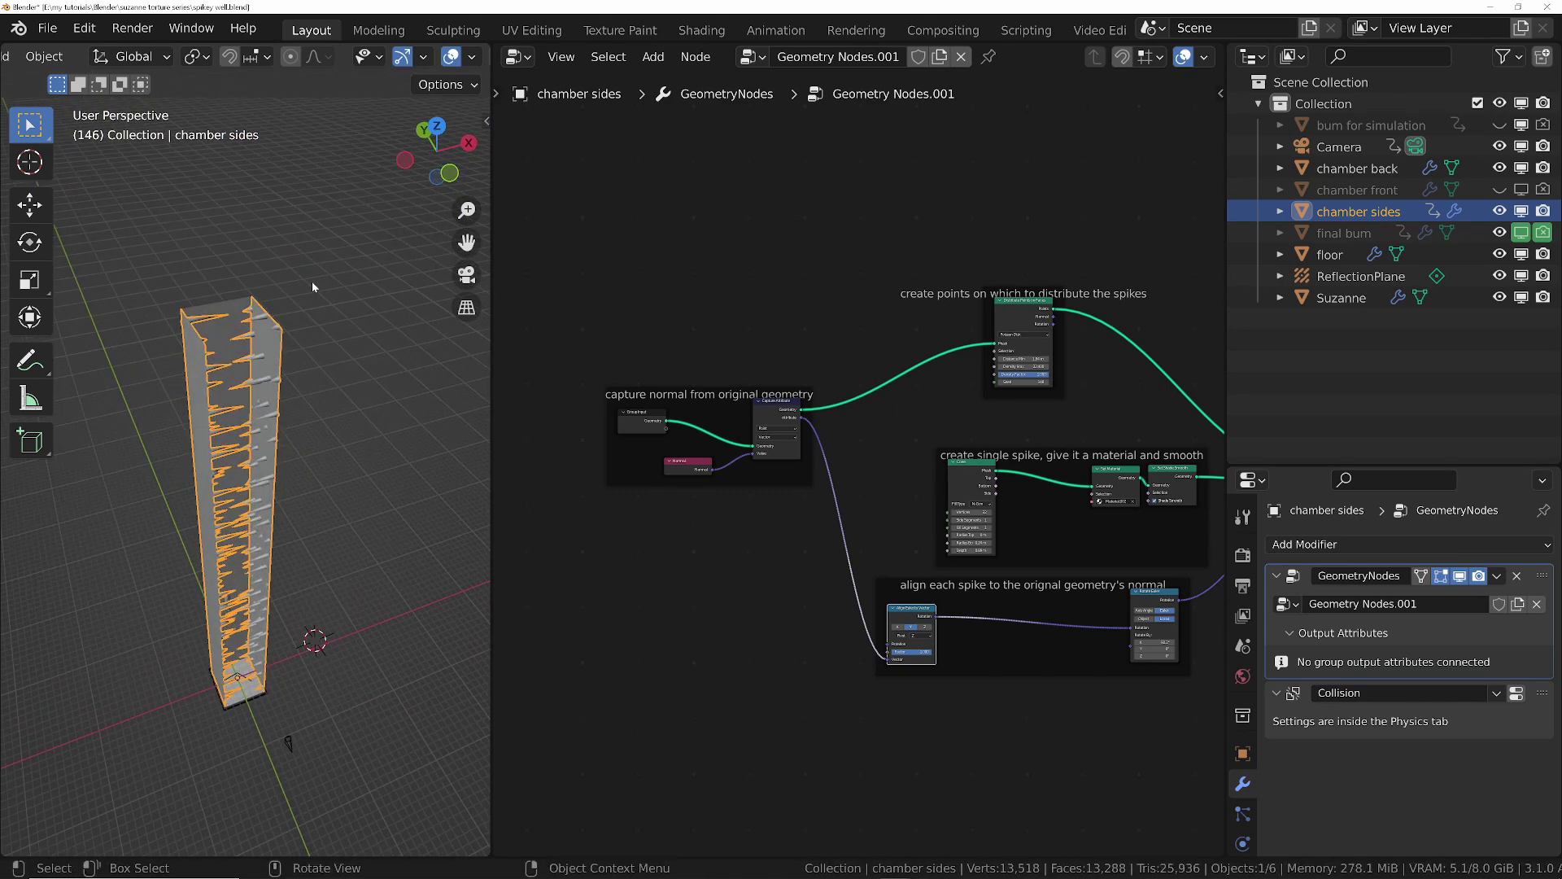
{"action": "scroll", "coordinate": [331, 262], "scroll_direction": "up", "scroll_amount": 4}
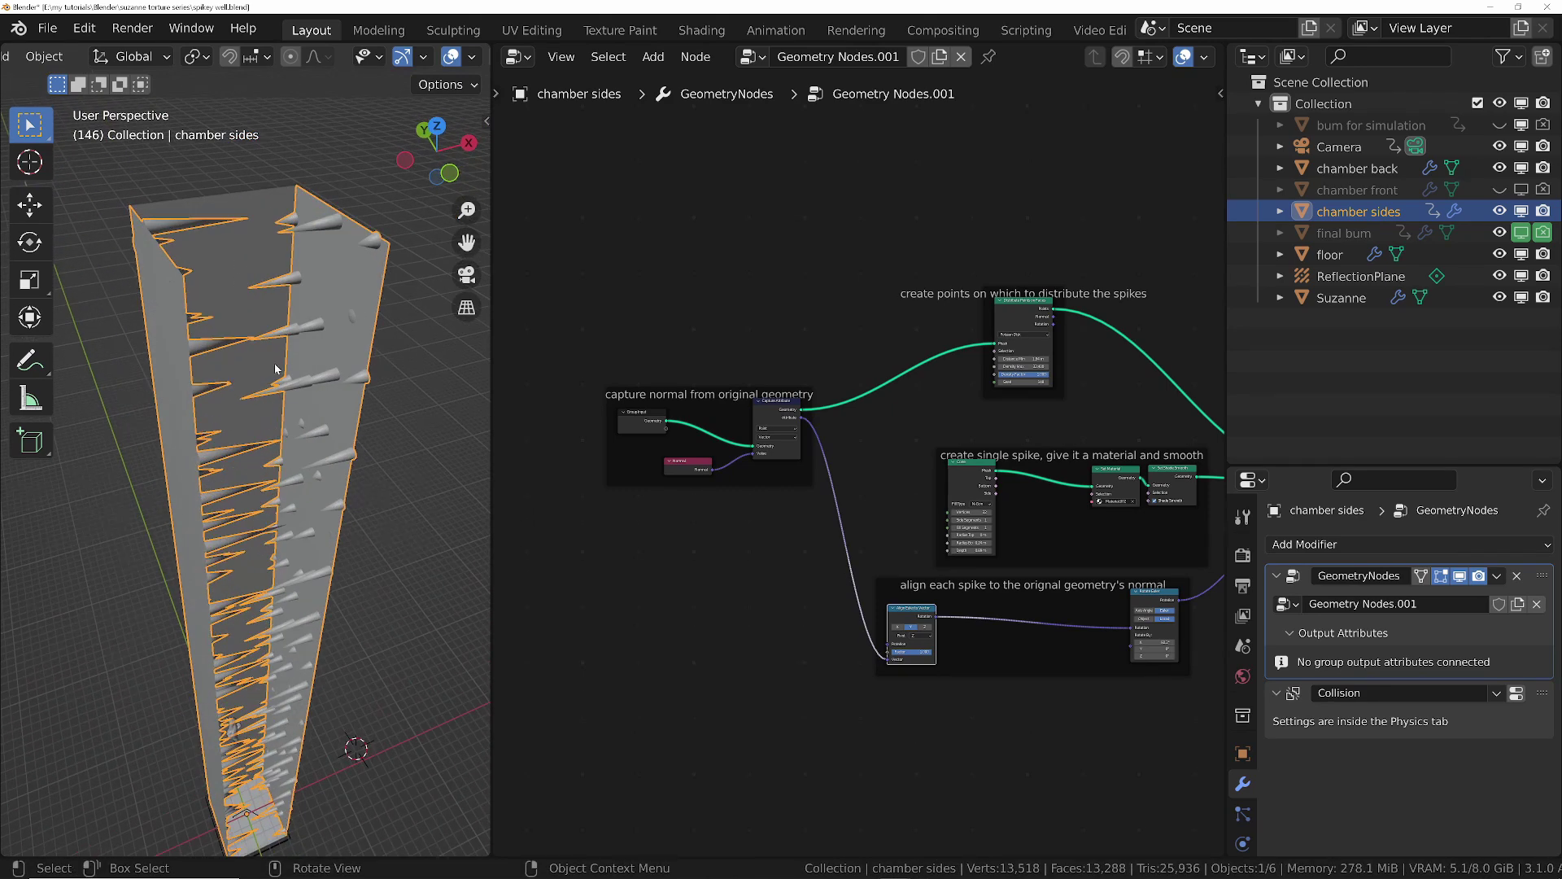
{"action": "middle_click_drag", "start_coordinate": [268, 355], "coordinate": [185, 305]}
- Select chamber back, sides, floor and front in turn, ending on chamber sides
{"action": "left_click", "coordinate": [226, 249]}
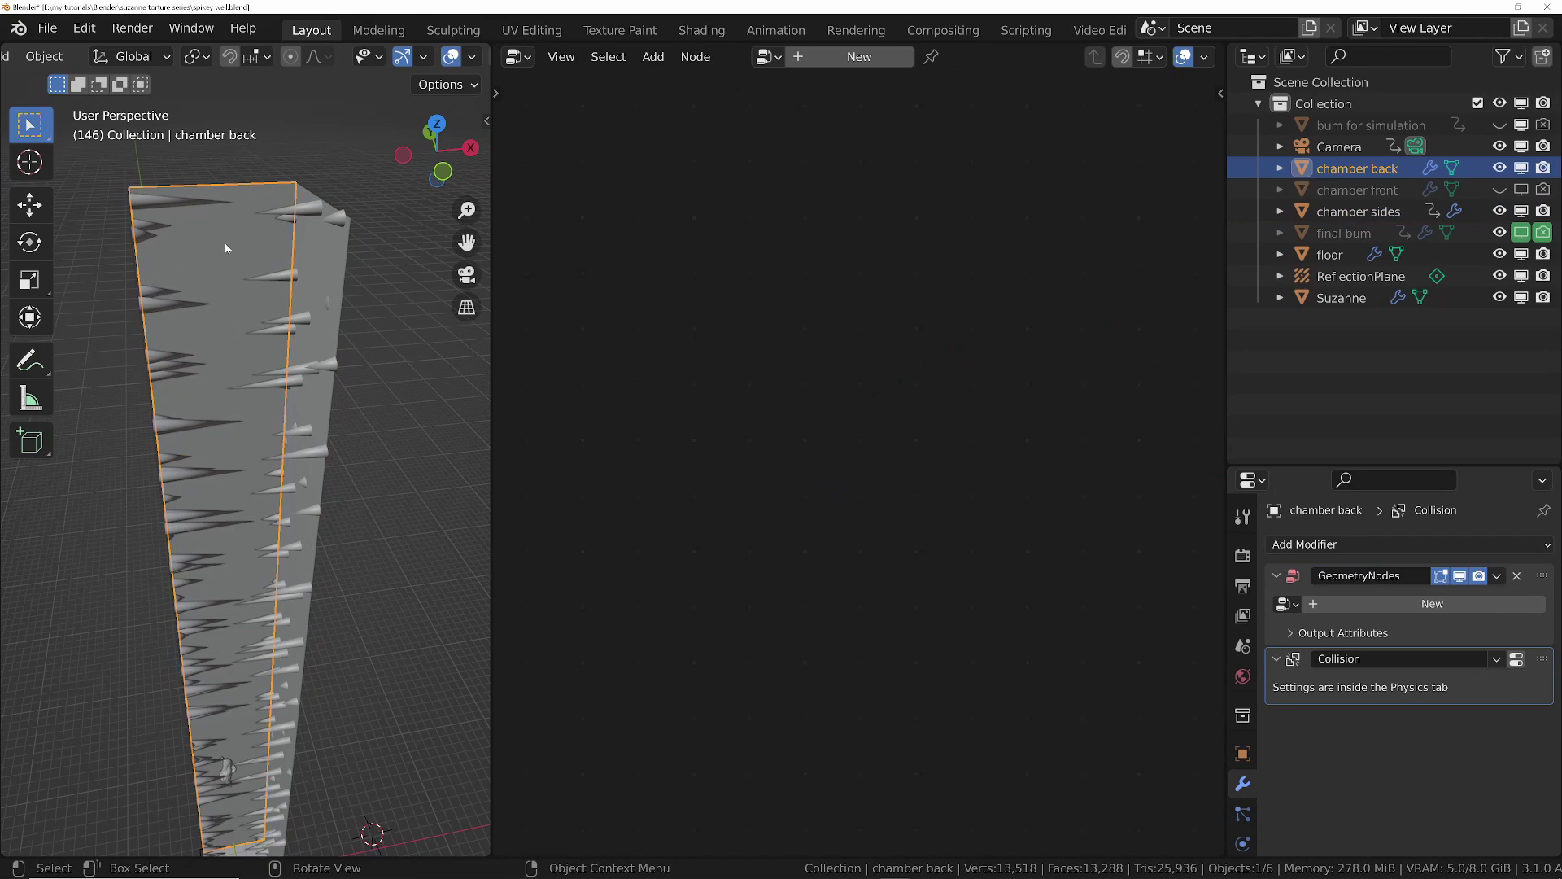
{"action": "left_click", "coordinate": [316, 389]}
{"action": "middle_click_drag", "start_coordinate": [315, 389], "coordinate": [330, 422]}
{"action": "left_click", "coordinate": [257, 486]}
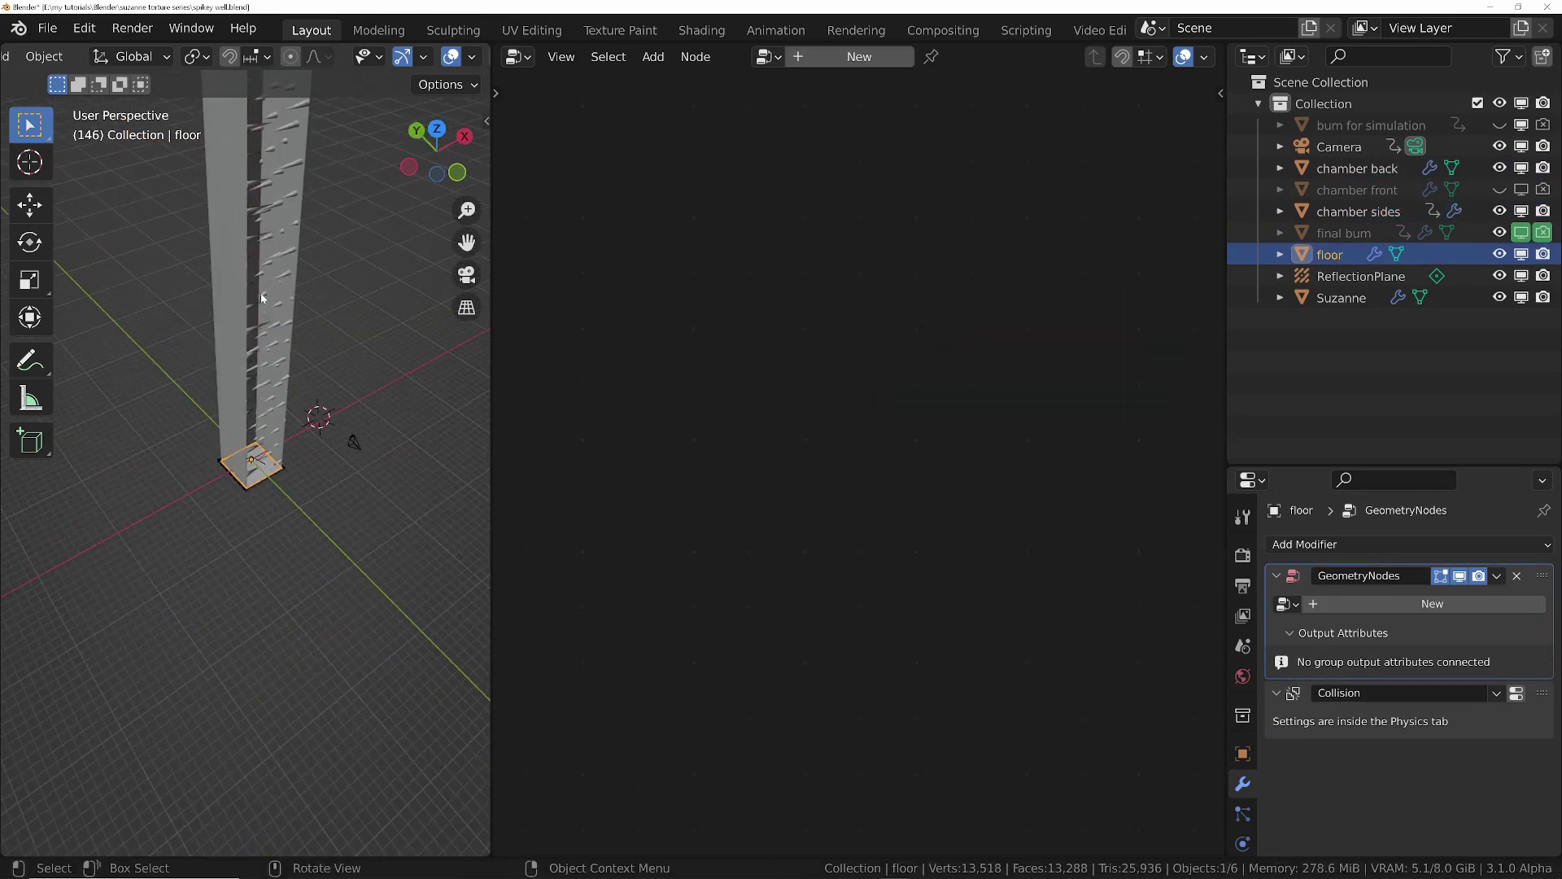
{"action": "left_click", "coordinate": [1365, 194]}
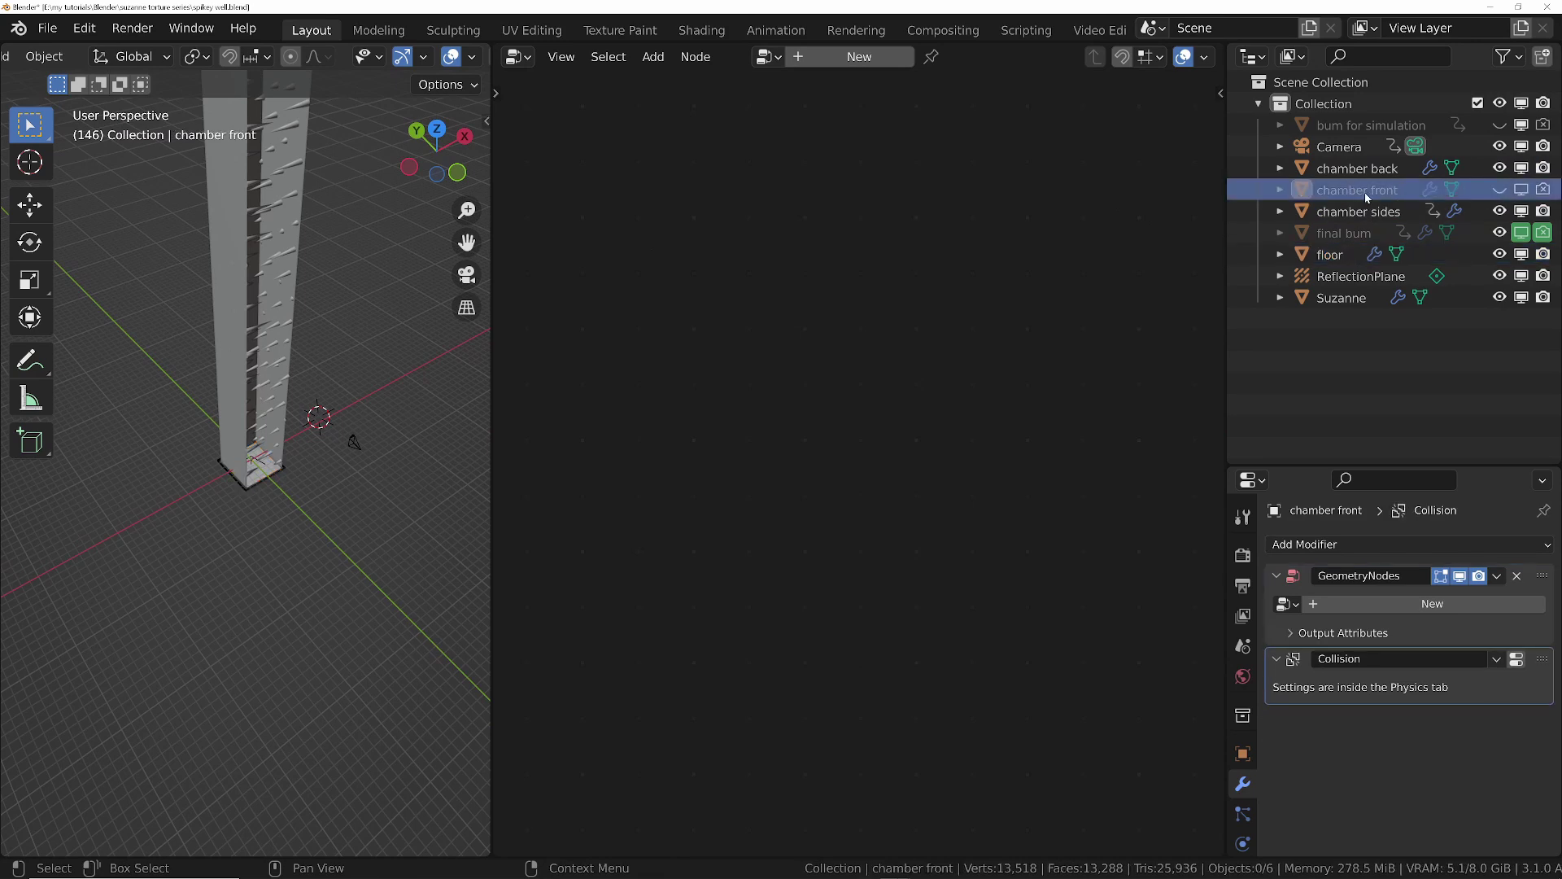
{"action": "middle_click_drag", "start_coordinate": [293, 334], "coordinate": [207, 297]}
{"action": "left_click", "coordinate": [264, 340]}
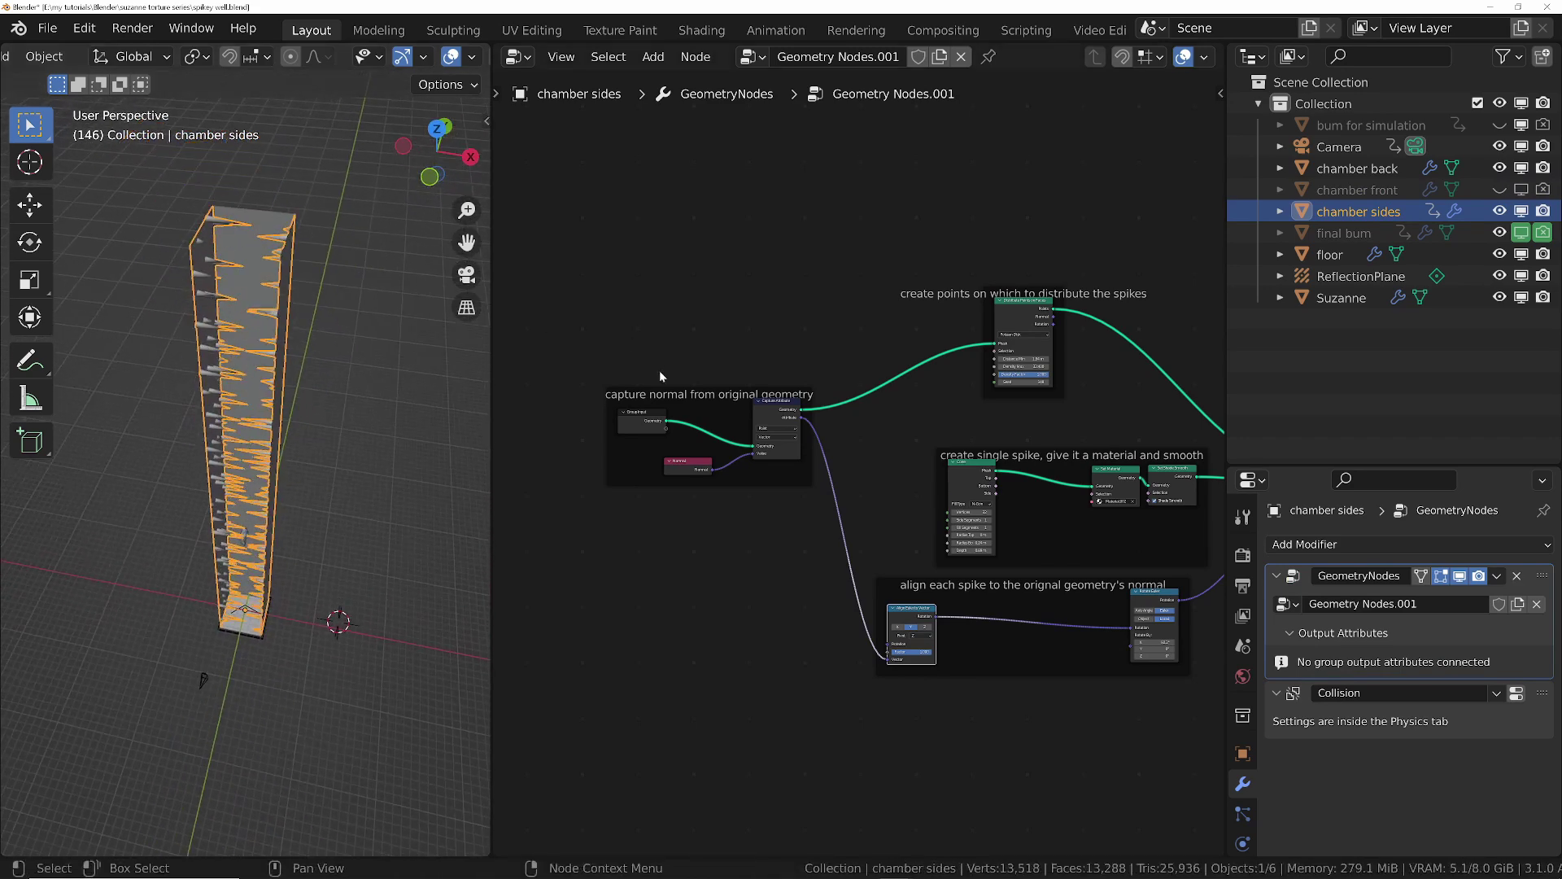
- Inspect the chamber sides' point distribution and cone nodes while closing in on the spikes
{"action": "scroll", "coordinate": [663, 458], "scroll_direction": "up", "scroll_amount": 3}
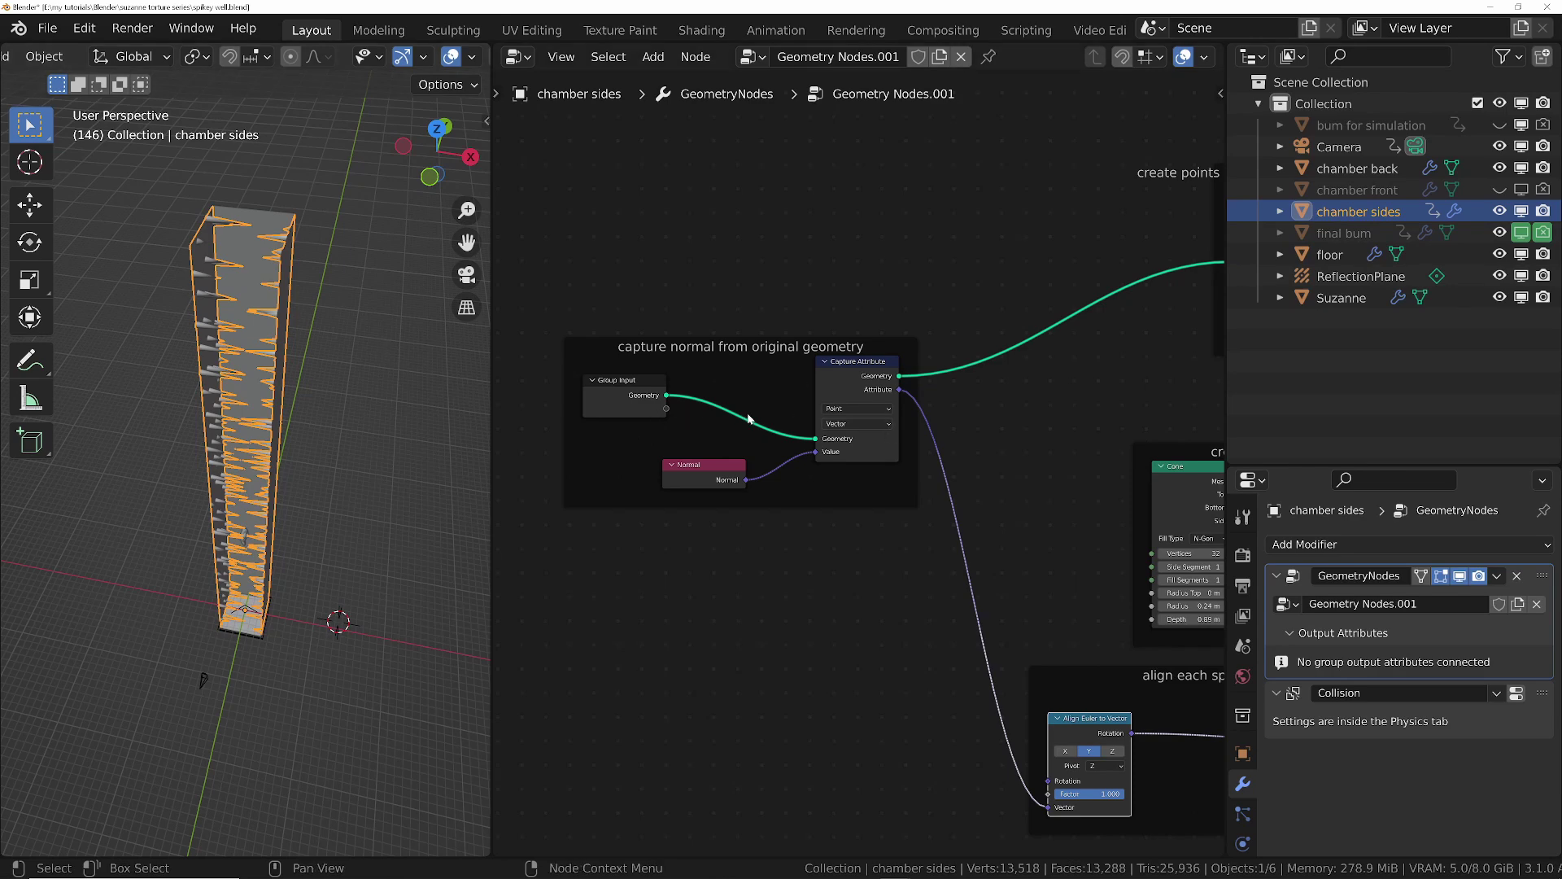
{"action": "scroll", "coordinate": [769, 415], "scroll_direction": "up", "scroll_amount": 1}
{"action": "middle_click_drag", "start_coordinate": [1019, 339], "coordinate": [518, 532]}
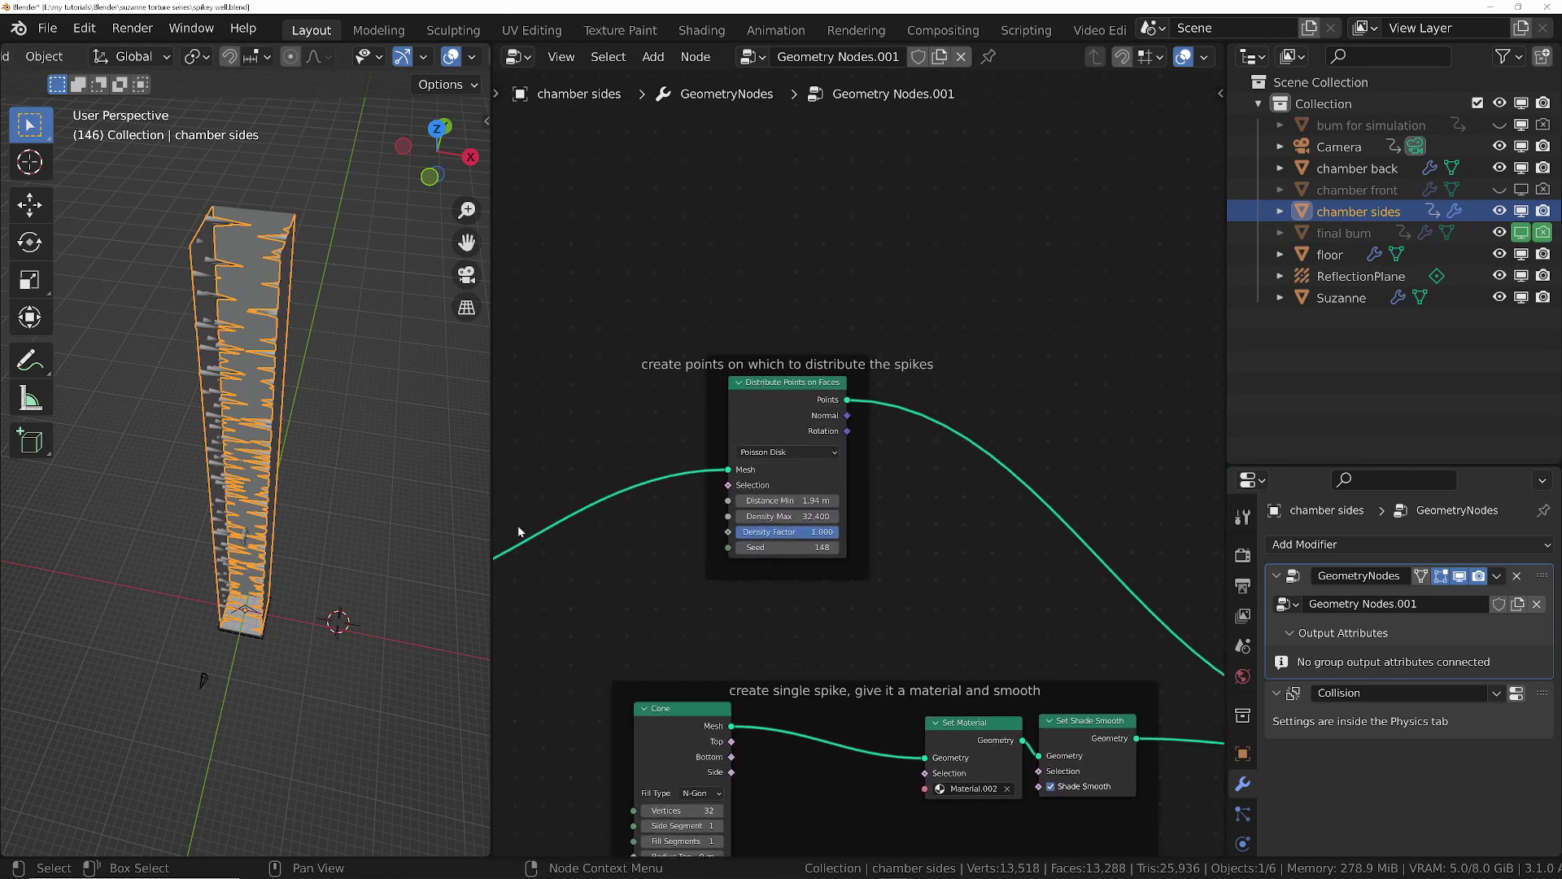
{"action": "middle_click_drag", "start_coordinate": [269, 455], "coordinate": [236, 326]}
{"action": "scroll", "coordinate": [232, 292], "scroll_direction": "up", "scroll_amount": 6}
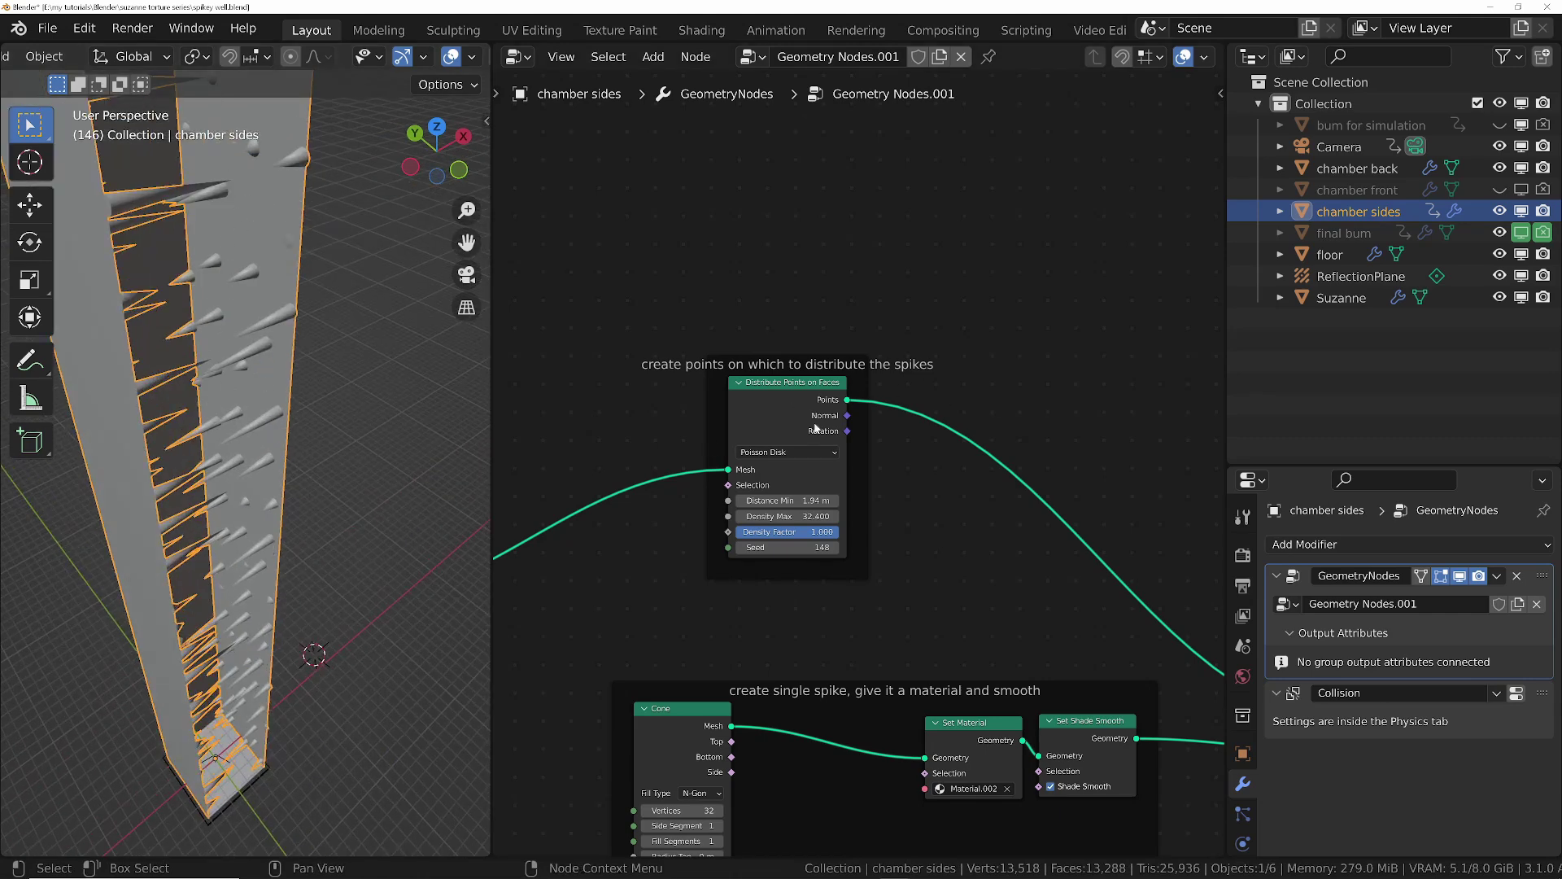
{"action": "scroll", "coordinate": [956, 504], "scroll_direction": "down", "scroll_amount": 5}
{"action": "scroll", "coordinate": [956, 504], "scroll_direction": "down", "scroll_amount": 3}
{"action": "scroll", "coordinate": [744, 425], "scroll_direction": "left", "scroll_amount": 5, "text": "ctrl"}
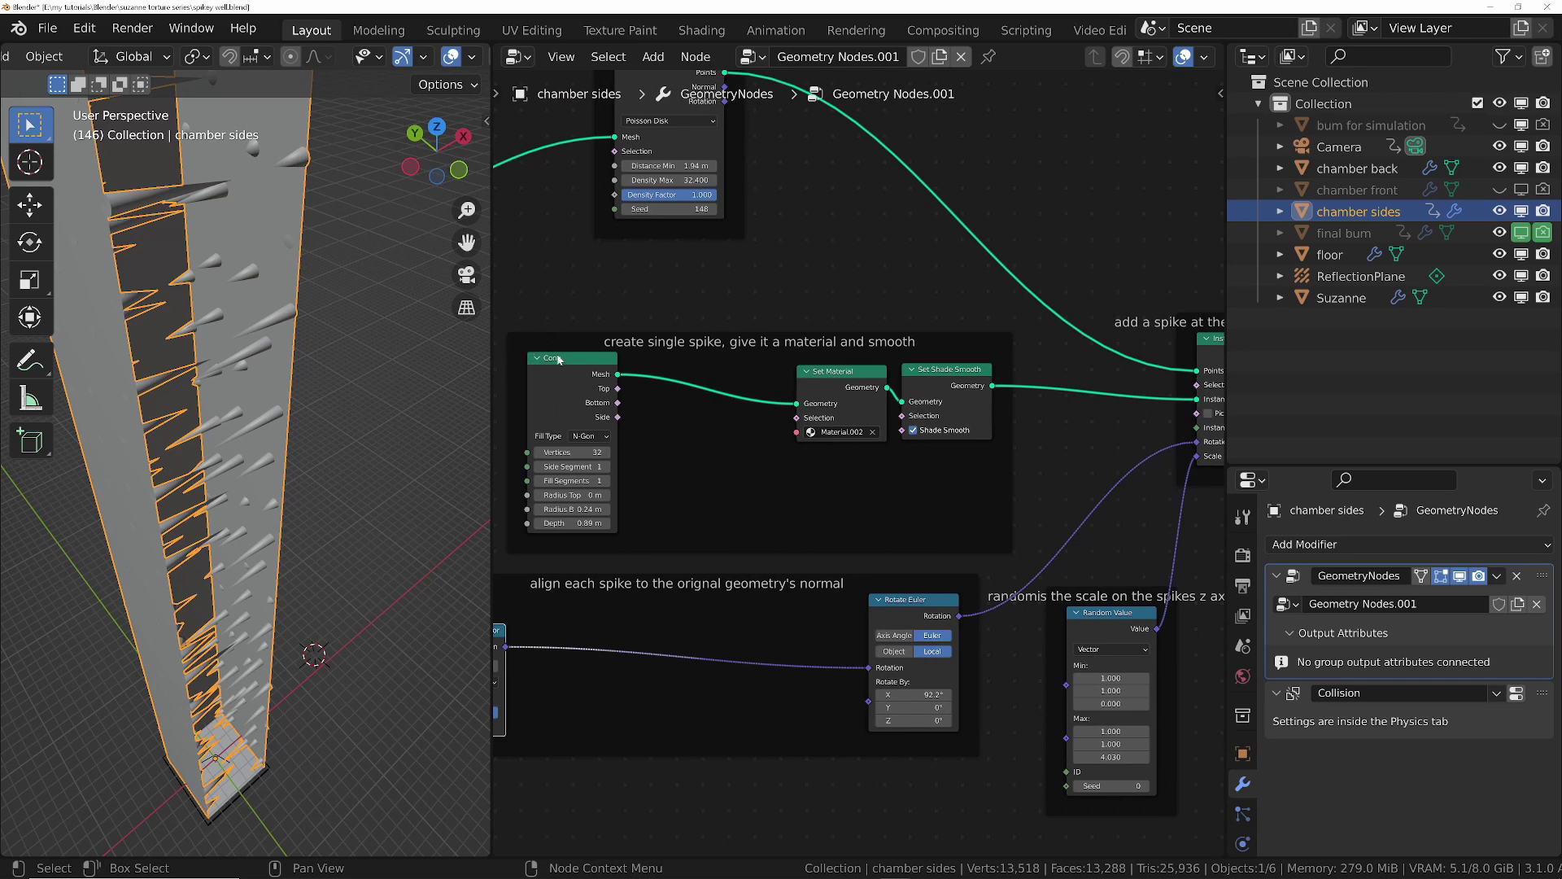
{"action": "scroll", "coordinate": [850, 427], "scroll_direction": "up", "scroll_amount": 1}
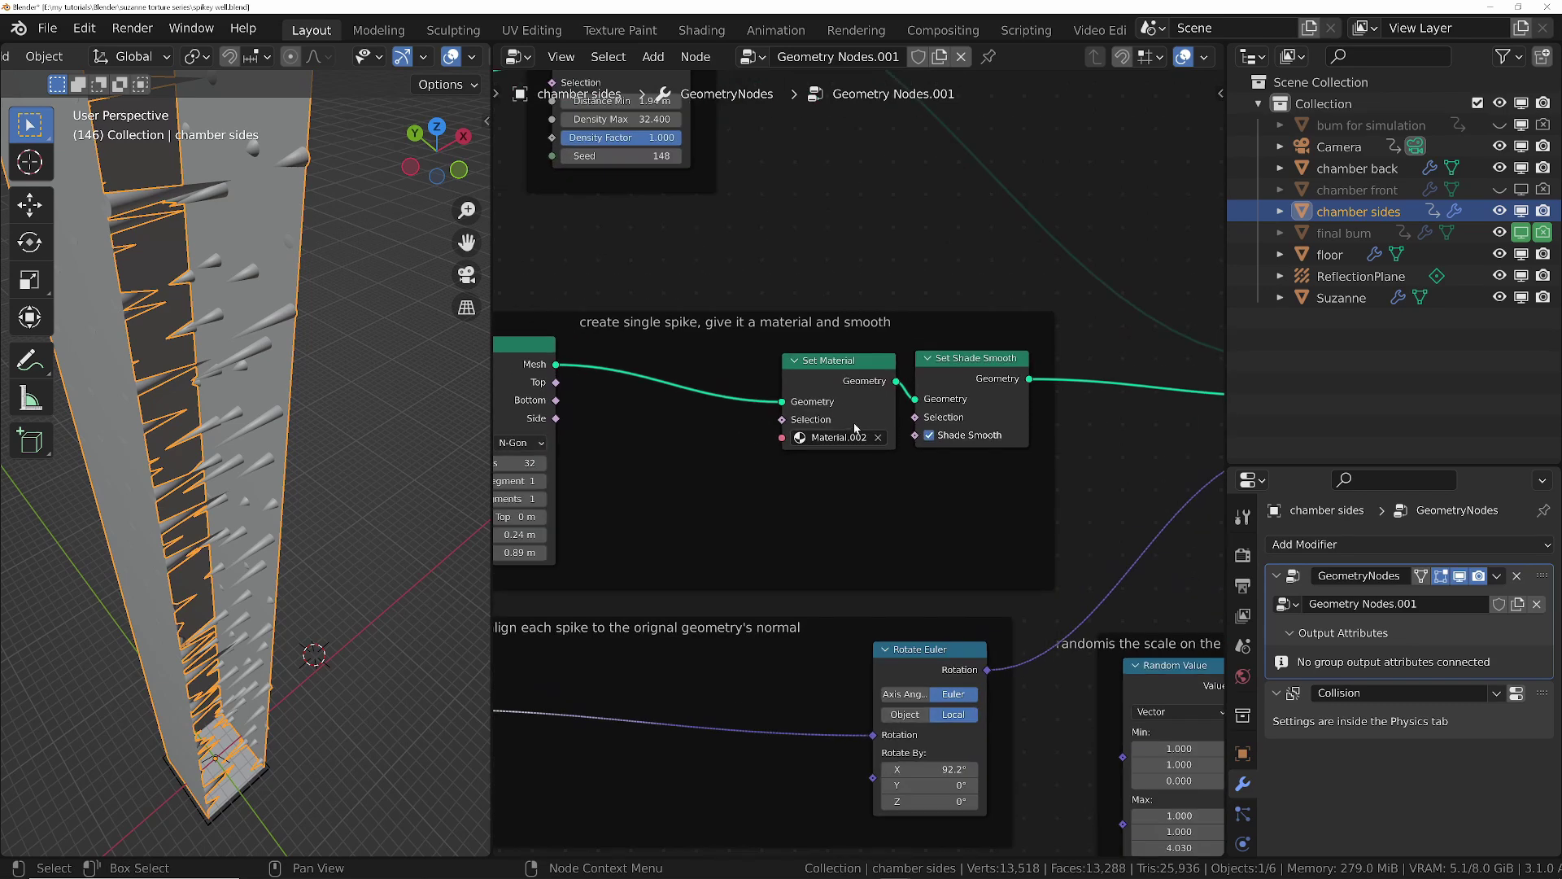
{"action": "scroll", "coordinate": [986, 394], "scroll_direction": "down", "scroll_amount": 2}
{"action": "scroll", "coordinate": [992, 419], "scroll_direction": "down", "scroll_amount": 2}
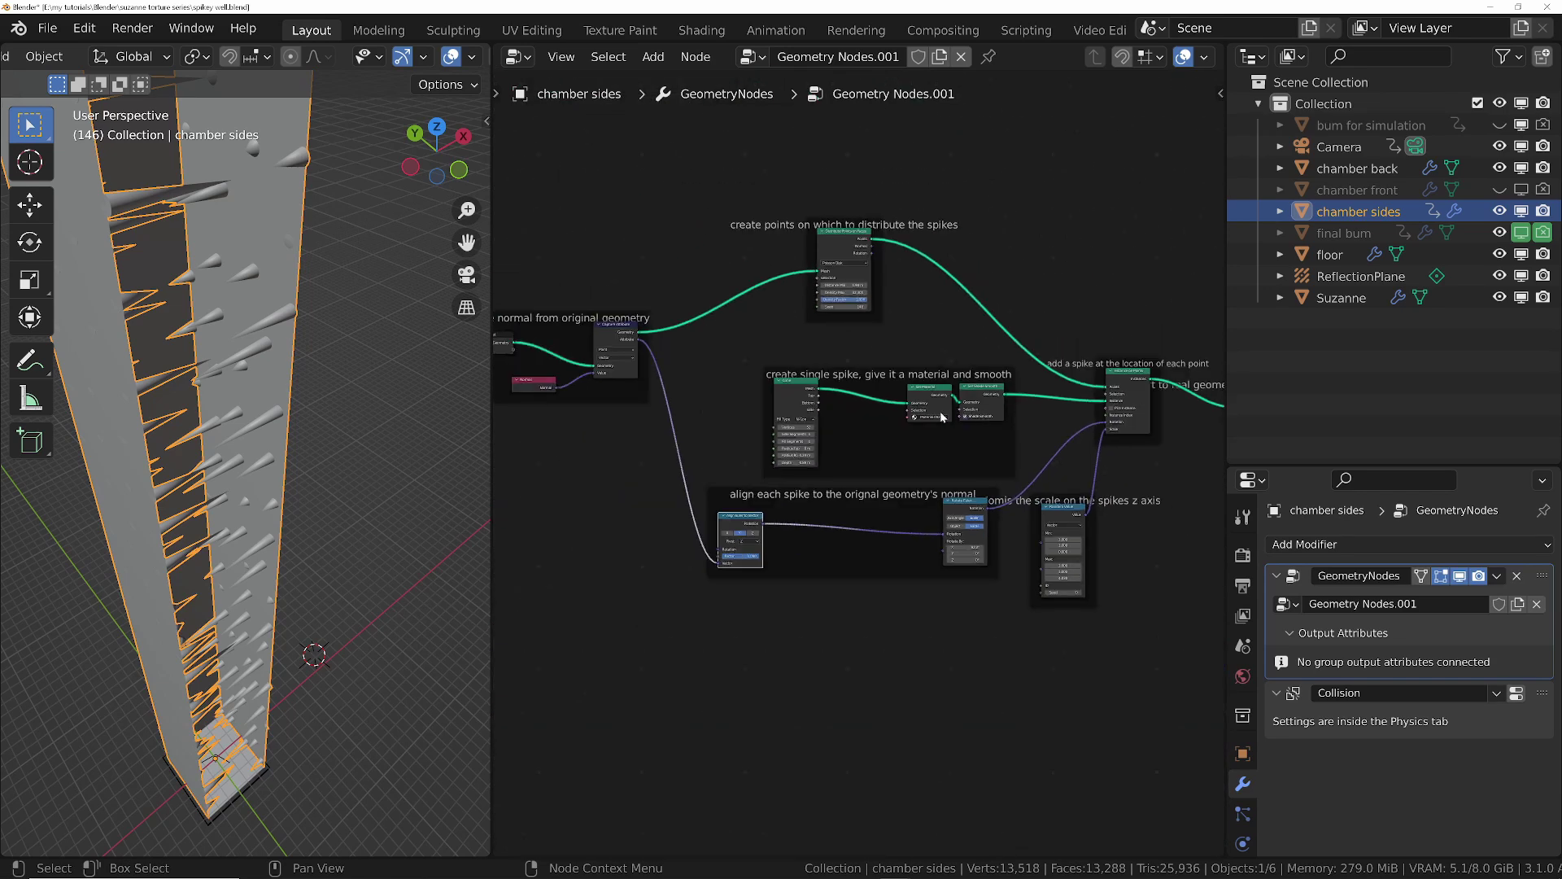
{"action": "scroll", "coordinate": [1133, 427], "scroll_direction": "up", "scroll_amount": 2}
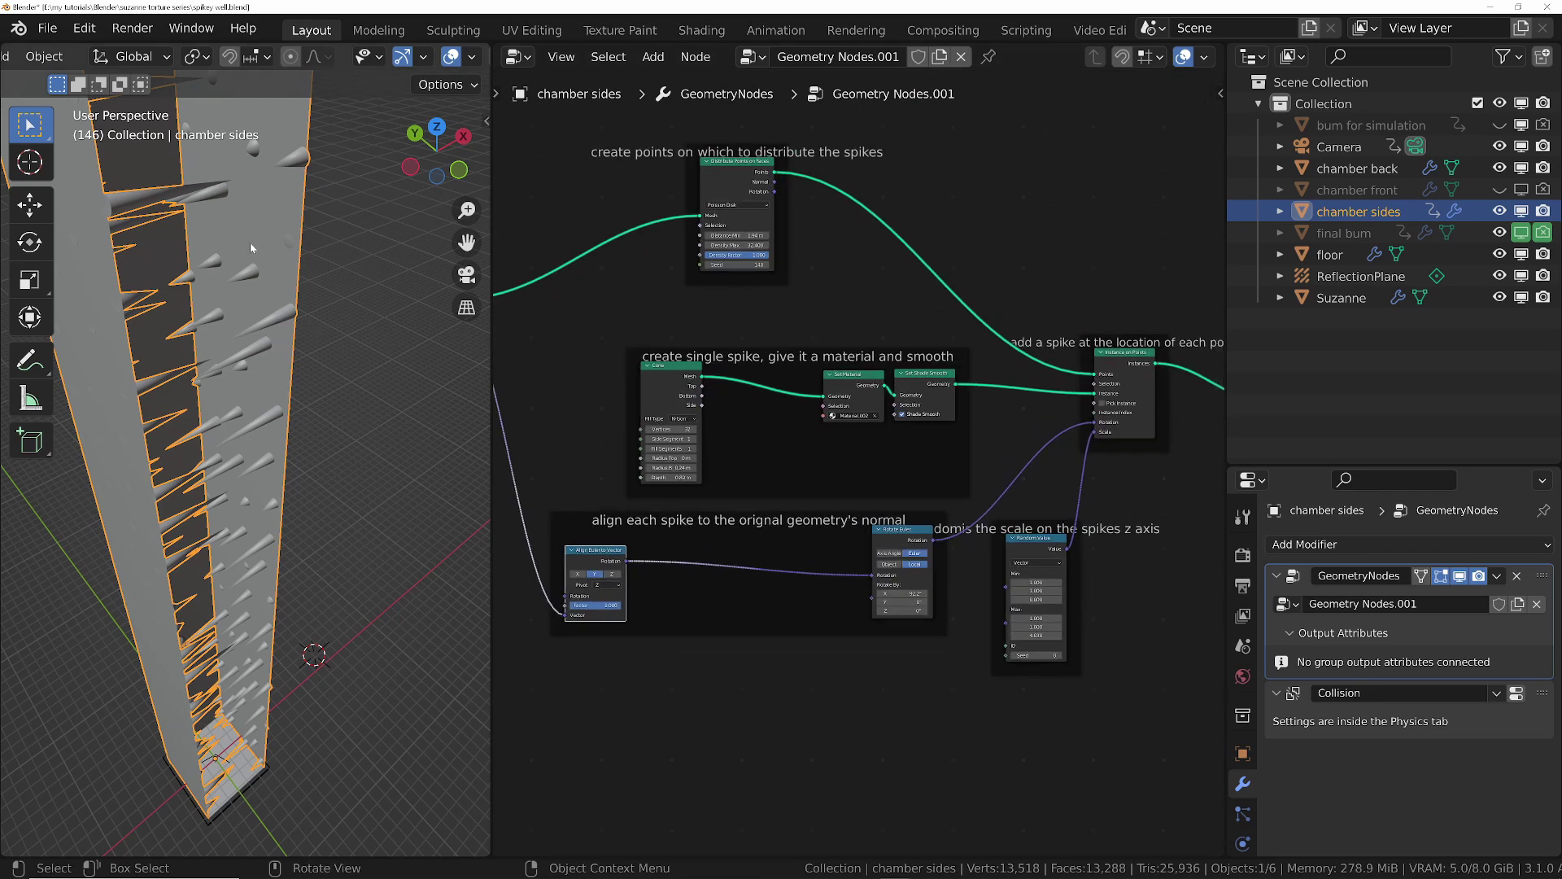
{"action": "scroll", "coordinate": [586, 352], "scroll_direction": "up", "scroll_amount": 3}
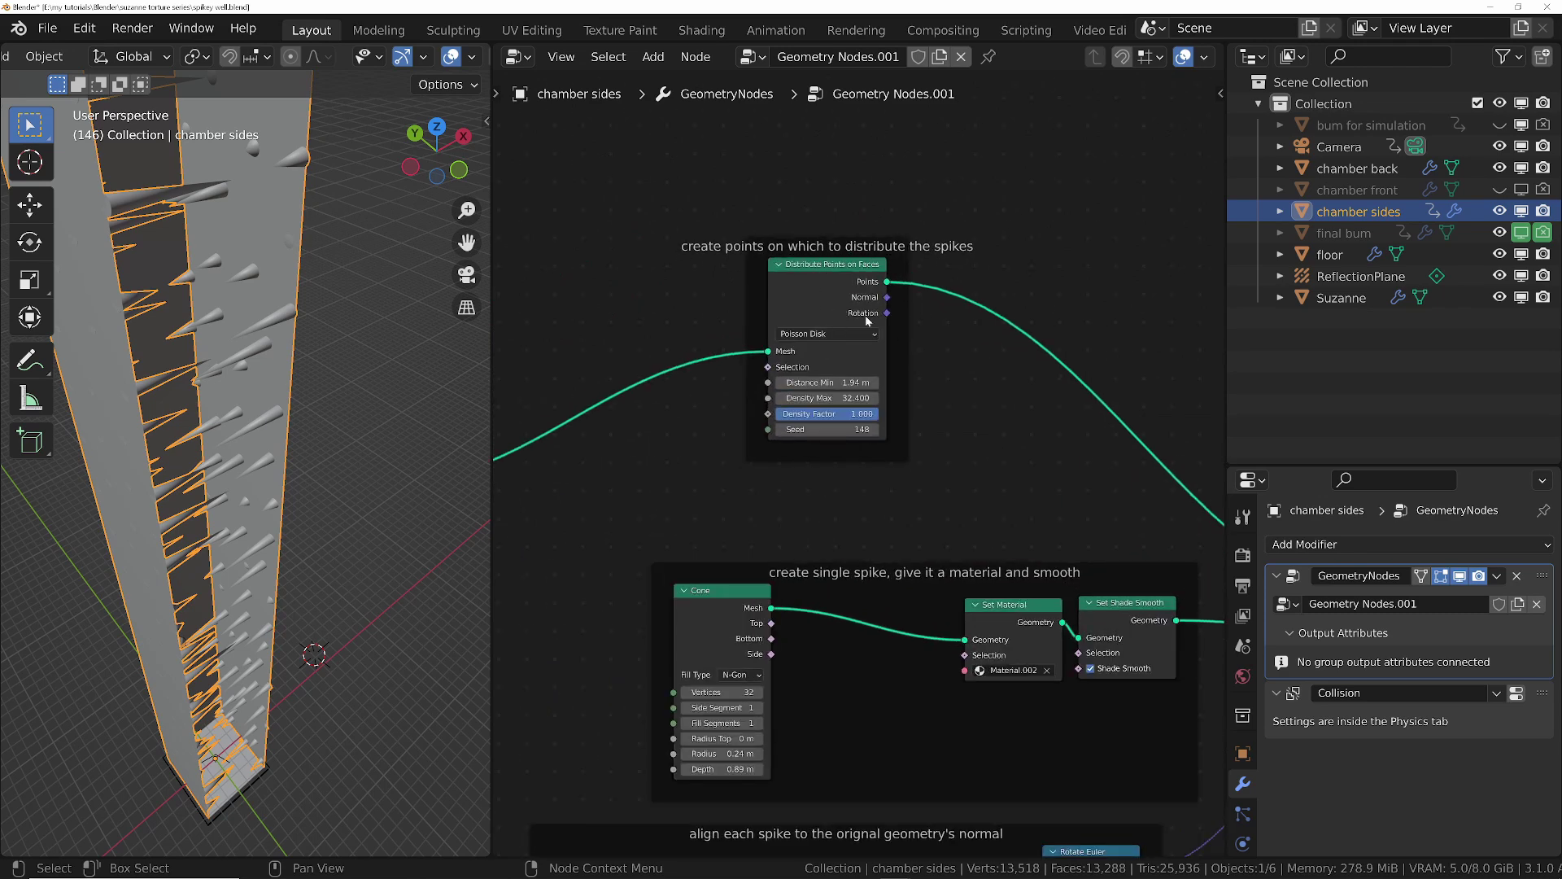
{"action": "scroll", "coordinate": [930, 361], "scroll_direction": "down", "scroll_amount": 3}
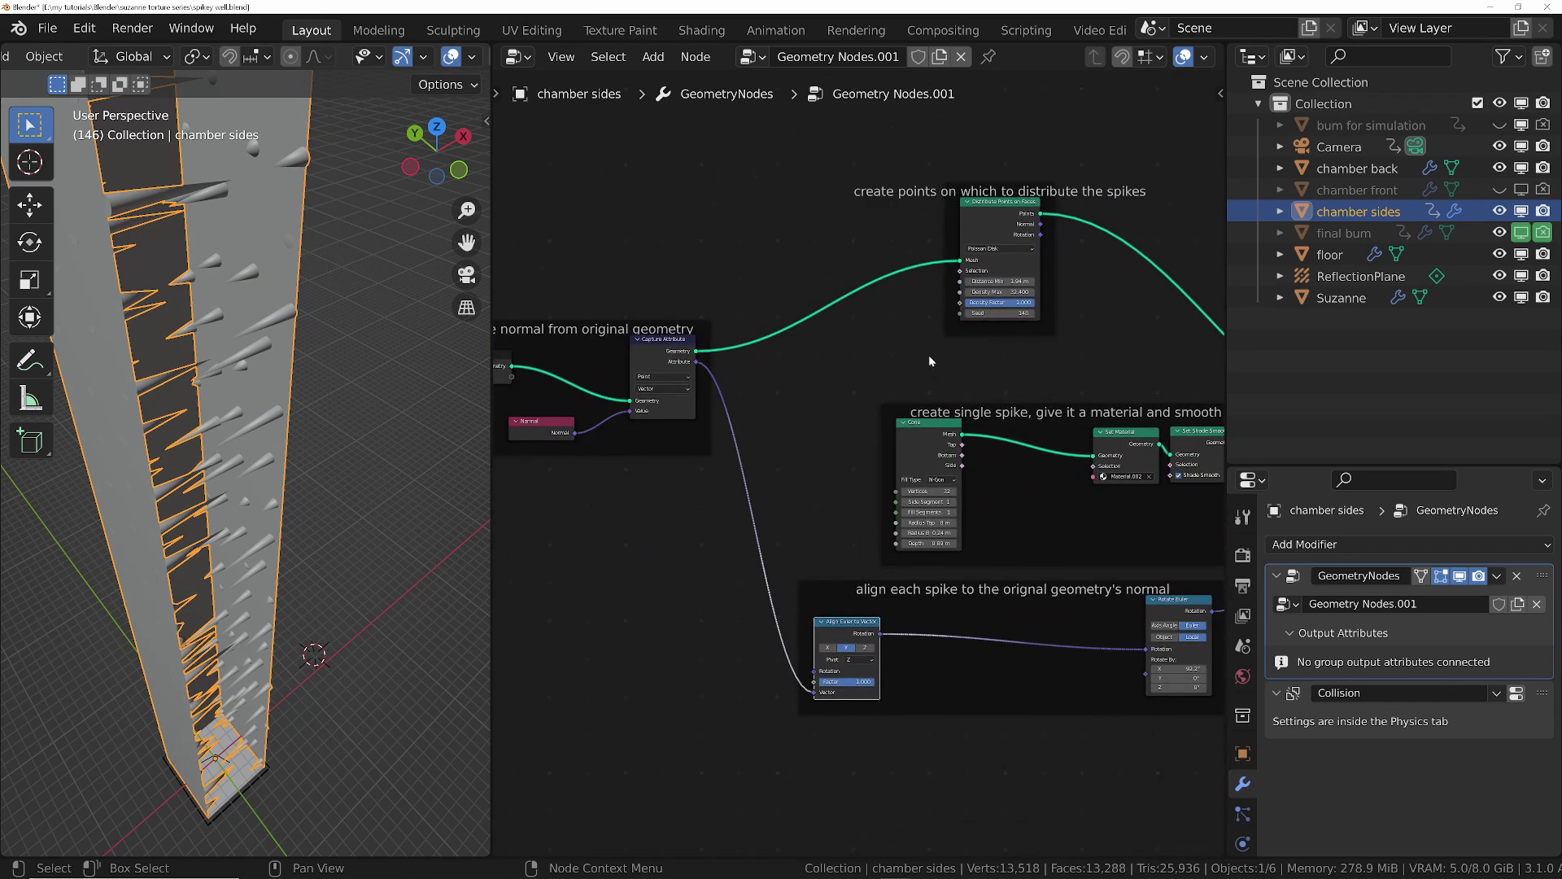
{"action": "scroll", "coordinate": [1040, 230], "scroll_direction": "up", "scroll_amount": 2}
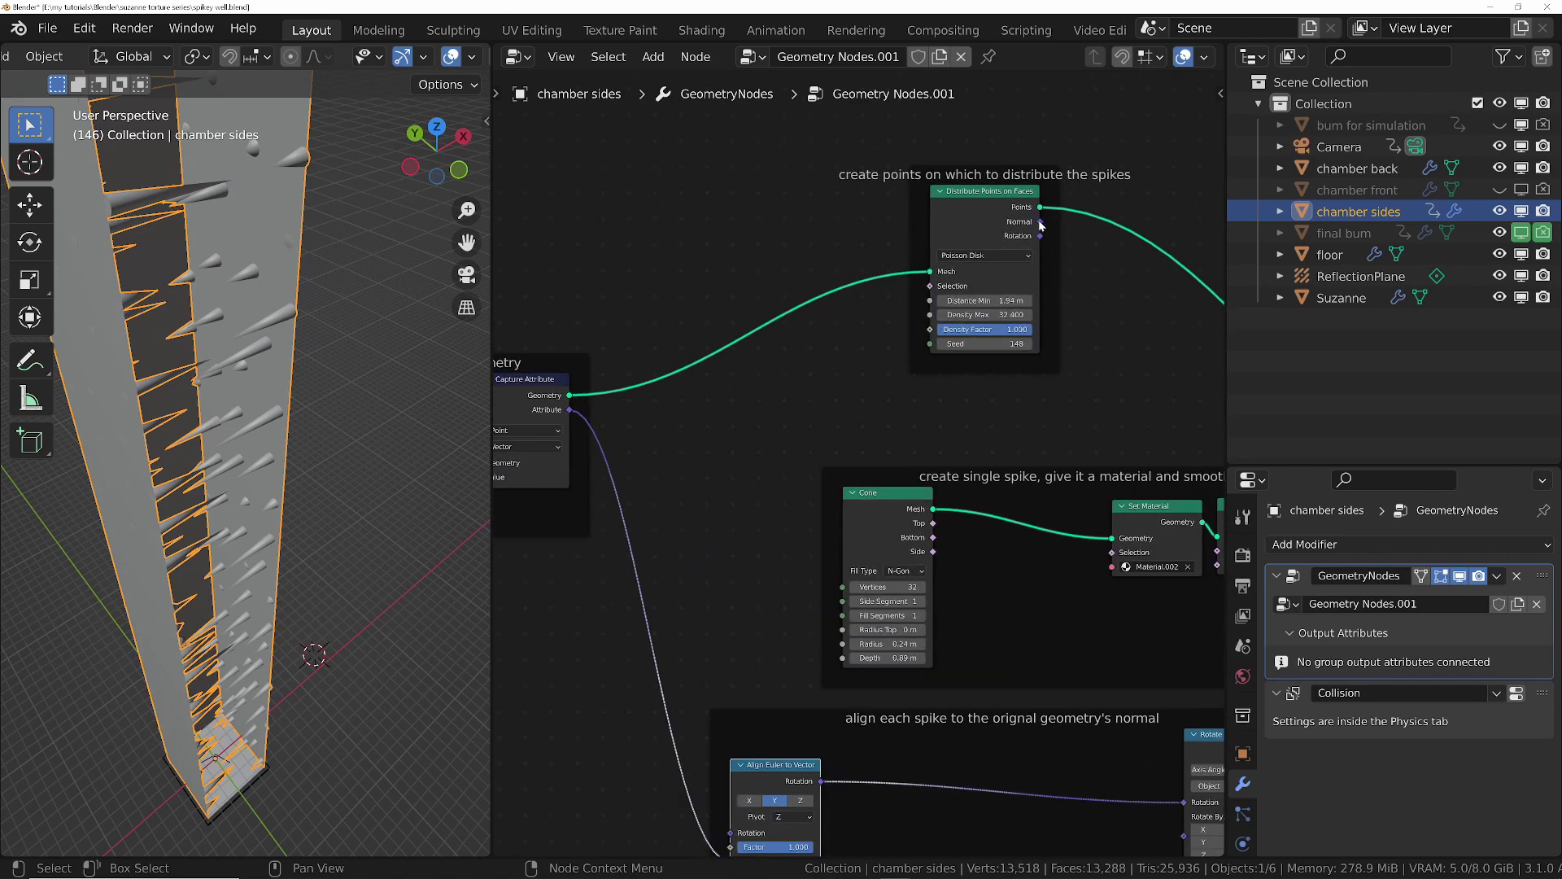
{"action": "scroll", "coordinate": [895, 407], "scroll_direction": "down", "scroll_amount": 1}
{"action": "scroll", "coordinate": [800, 567], "scroll_direction": "down", "scroll_amount": 1}
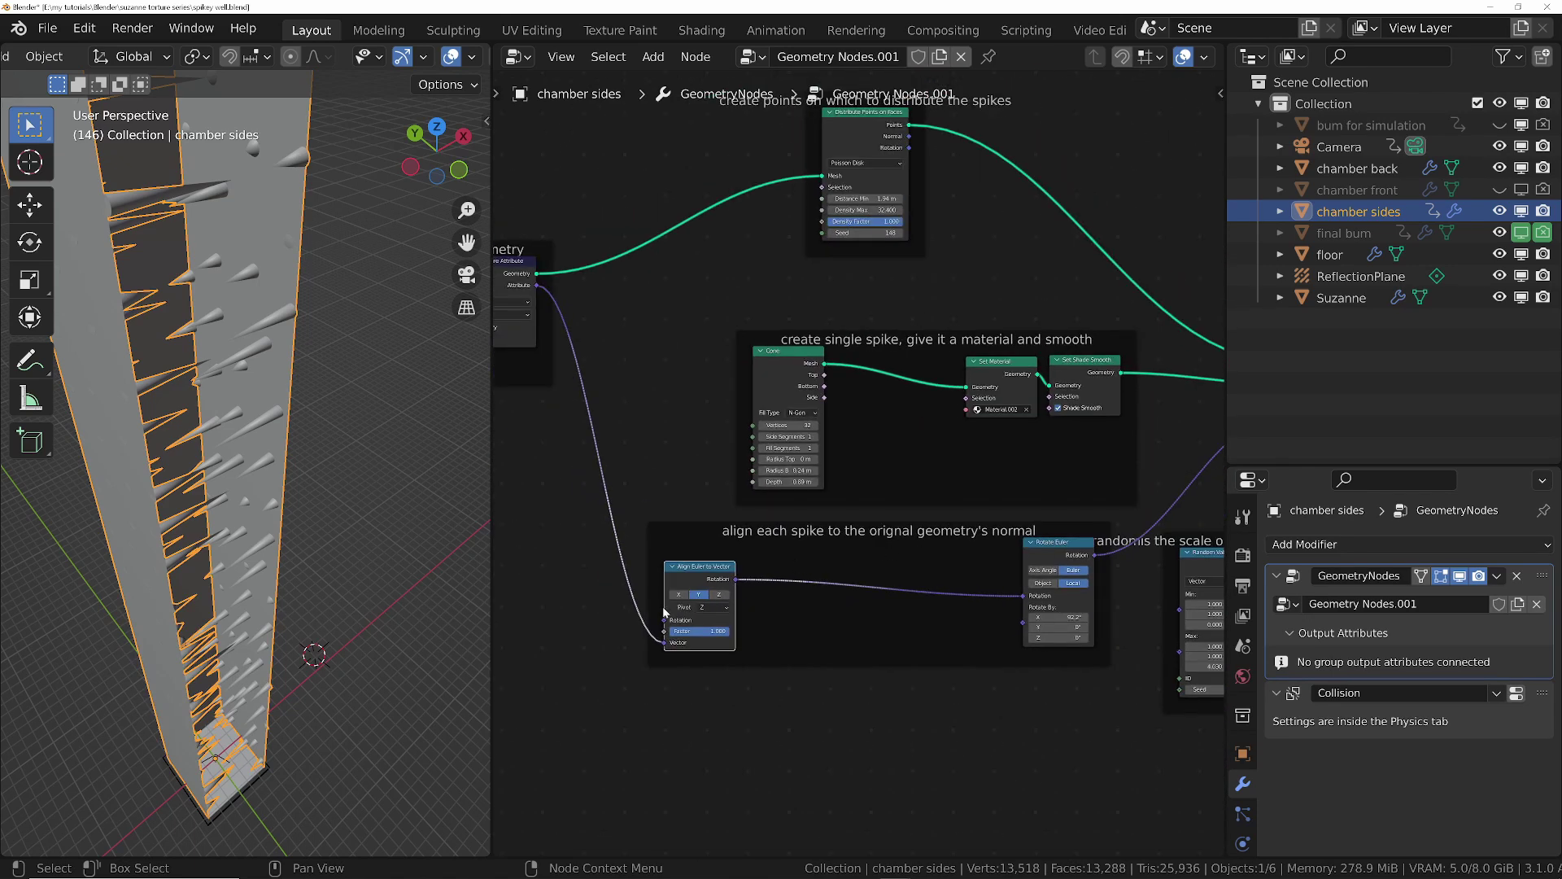
- Examine the capture normal group, Cone and Align Euler to Vector nodes
{"action": "middle_click_drag", "start_coordinate": [665, 612], "coordinate": [1042, 655]}
{"action": "scroll", "coordinate": [880, 305], "scroll_direction": "up", "scroll_amount": 2}
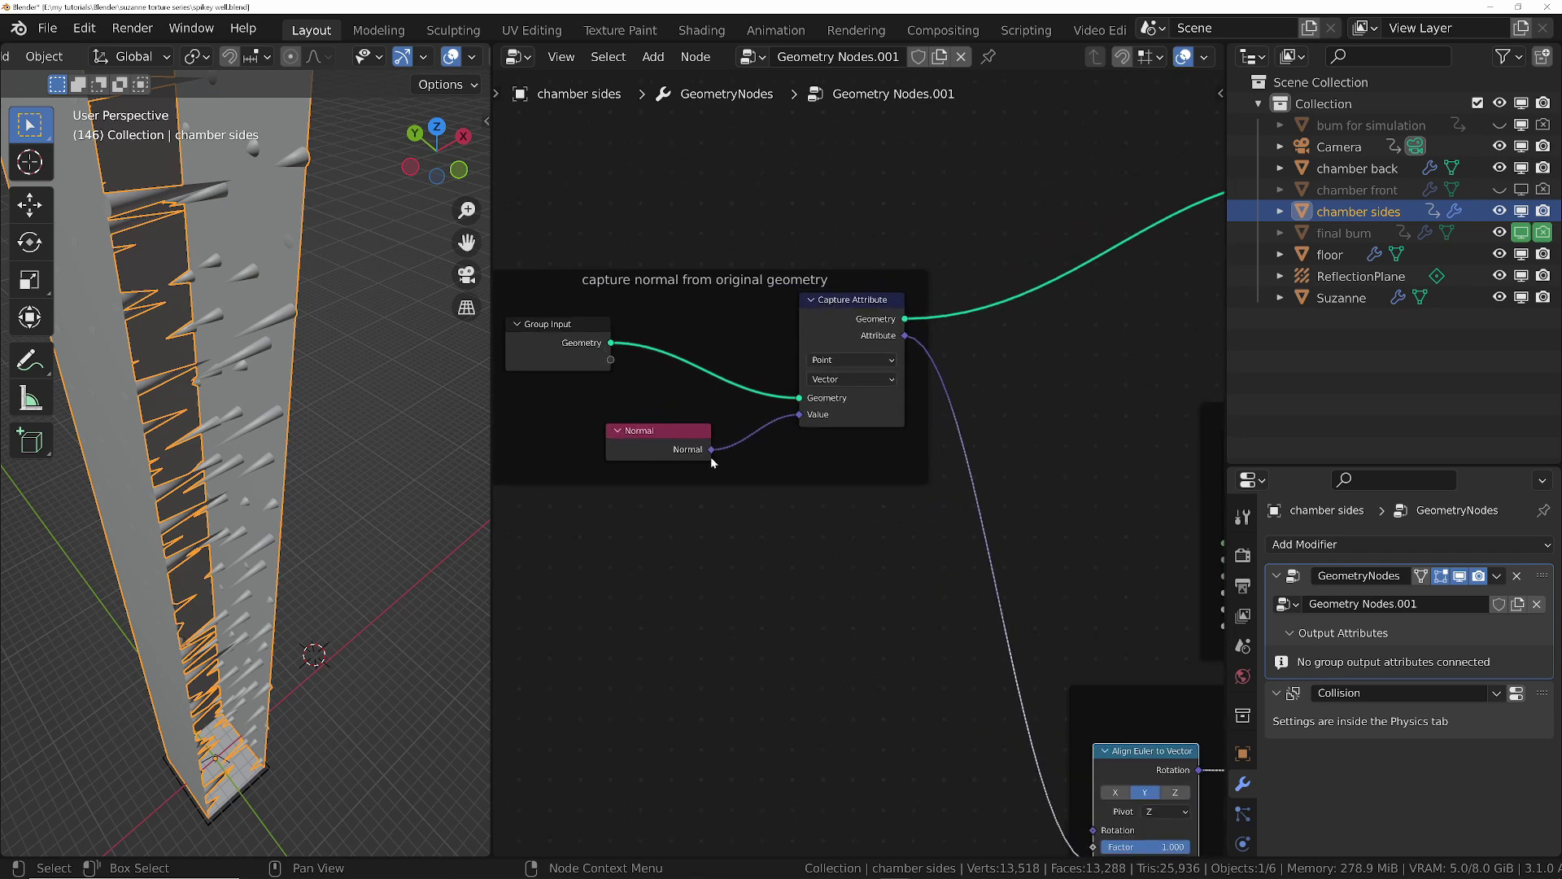
{"action": "scroll", "coordinate": [968, 553], "scroll_direction": "down", "scroll_amount": 2}
{"action": "middle_click_drag", "start_coordinate": [1030, 587], "coordinate": [813, 456]}
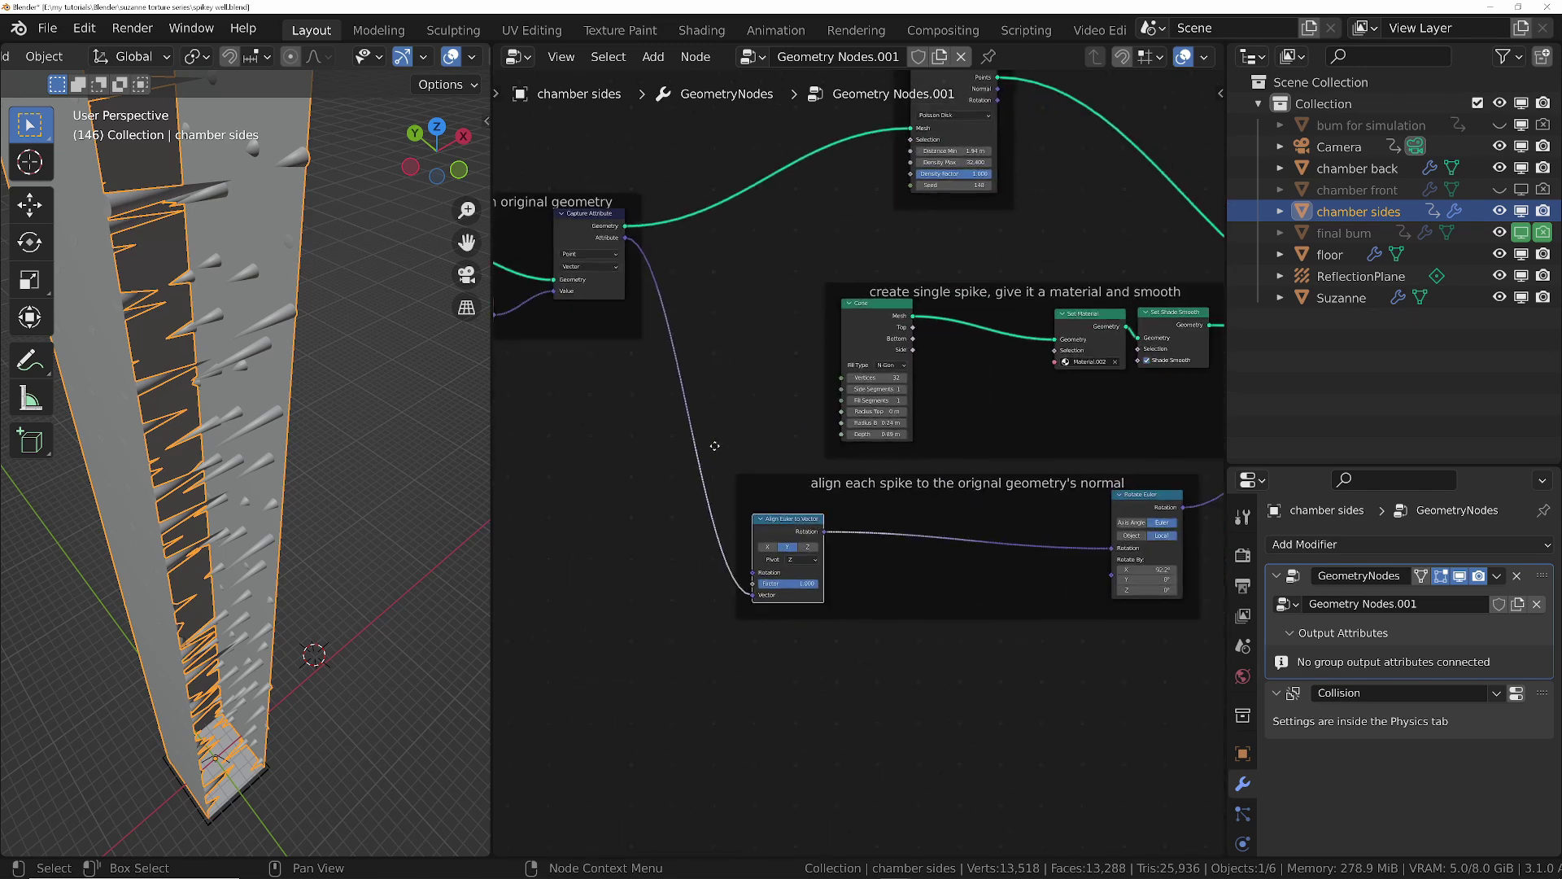
{"action": "scroll", "coordinate": [820, 551], "scroll_direction": "up", "scroll_amount": 2}
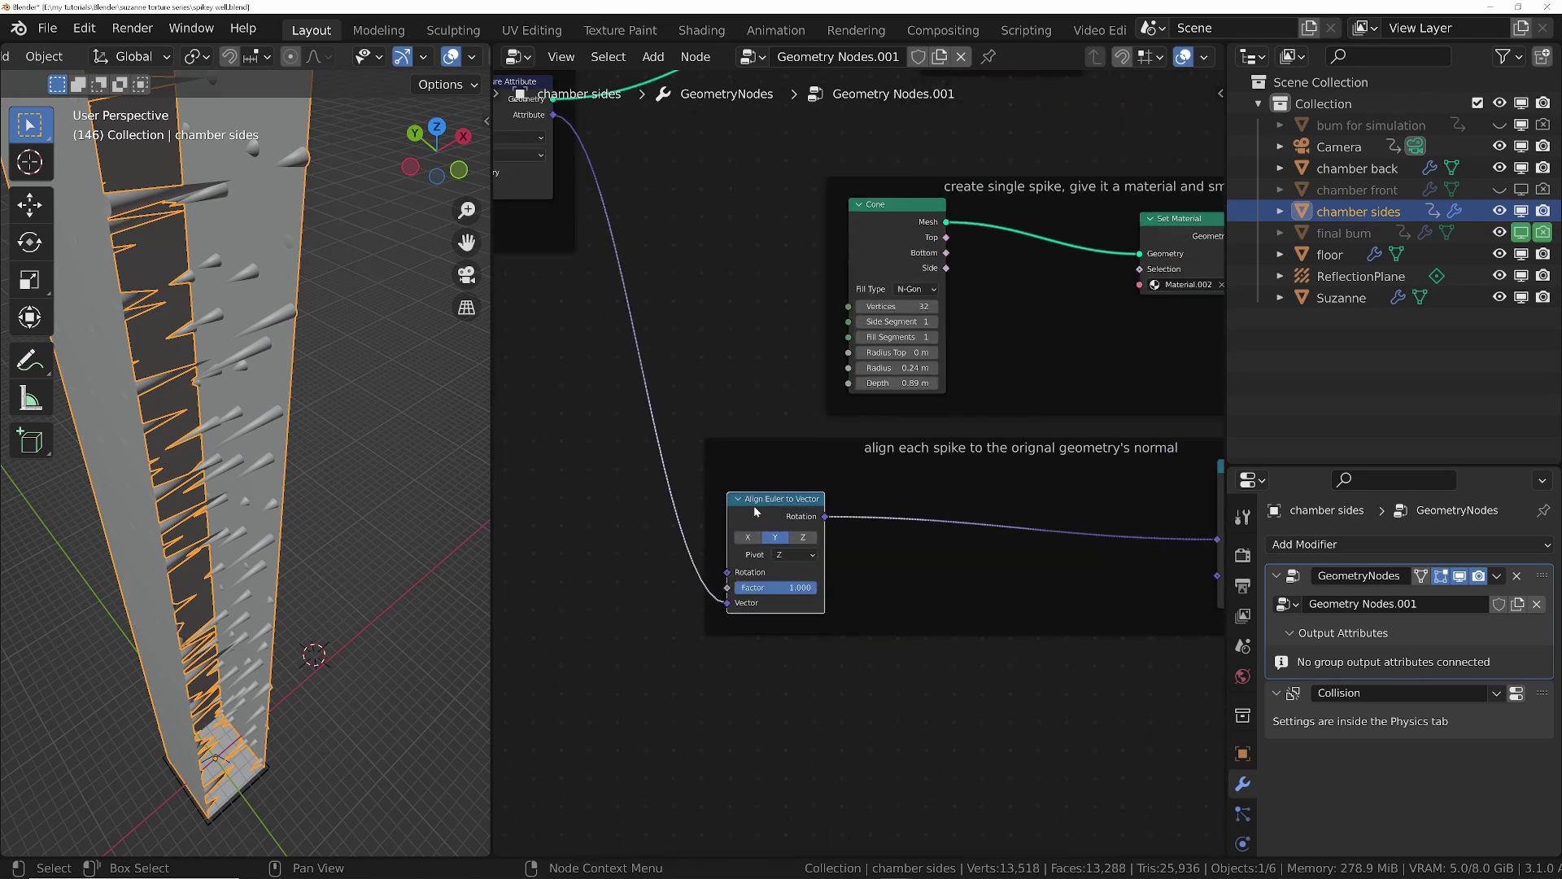
{"action": "scroll", "coordinate": [785, 537], "scroll_direction": "down", "scroll_amount": 3}
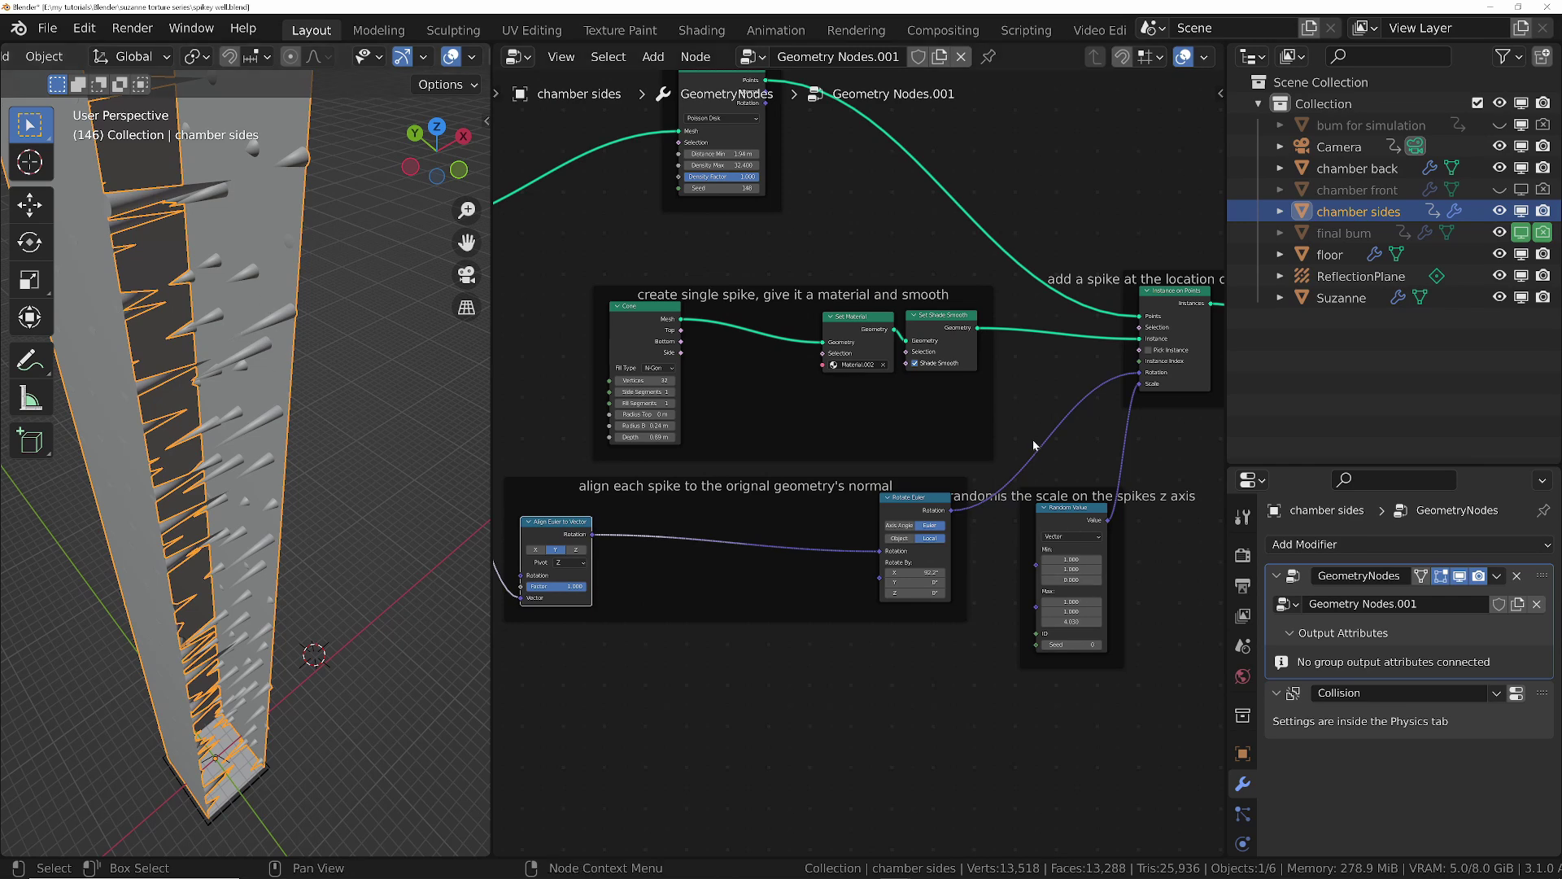
{"action": "scroll", "coordinate": [974, 625], "scroll_direction": "up", "scroll_amount": 3}
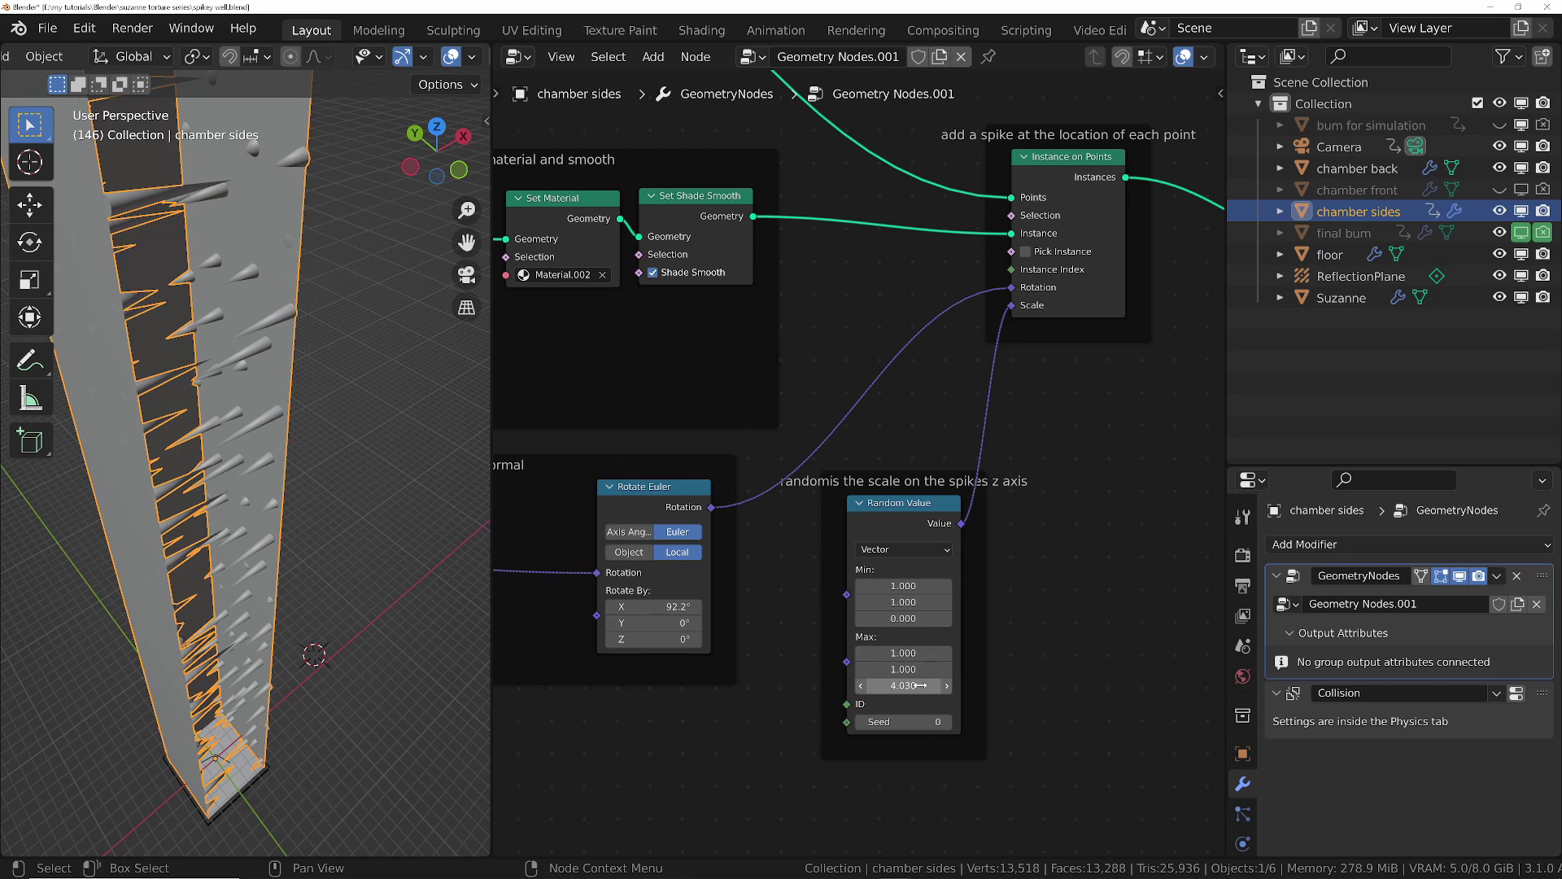
- Orbit along the spiked chamber walls and center the Realize Instances node
{"action": "middle_click_drag", "start_coordinate": [271, 390], "coordinate": [215, 467]}
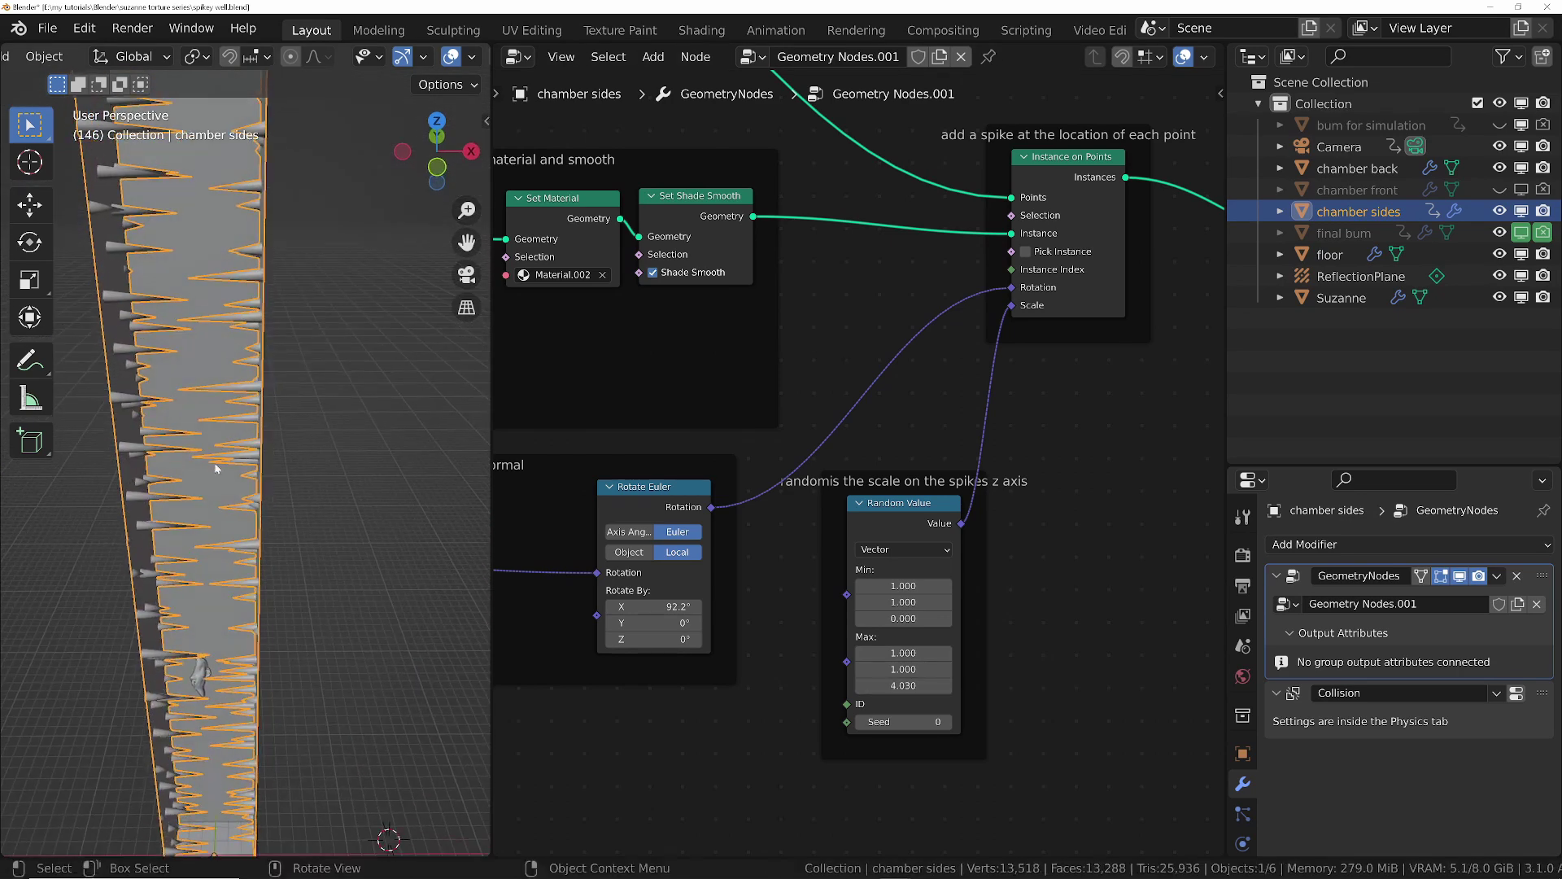
{"action": "middle_click_drag", "start_coordinate": [222, 407], "coordinate": [506, 442]}
{"action": "scroll", "coordinate": [916, 483], "scroll_direction": "down", "scroll_amount": 2}
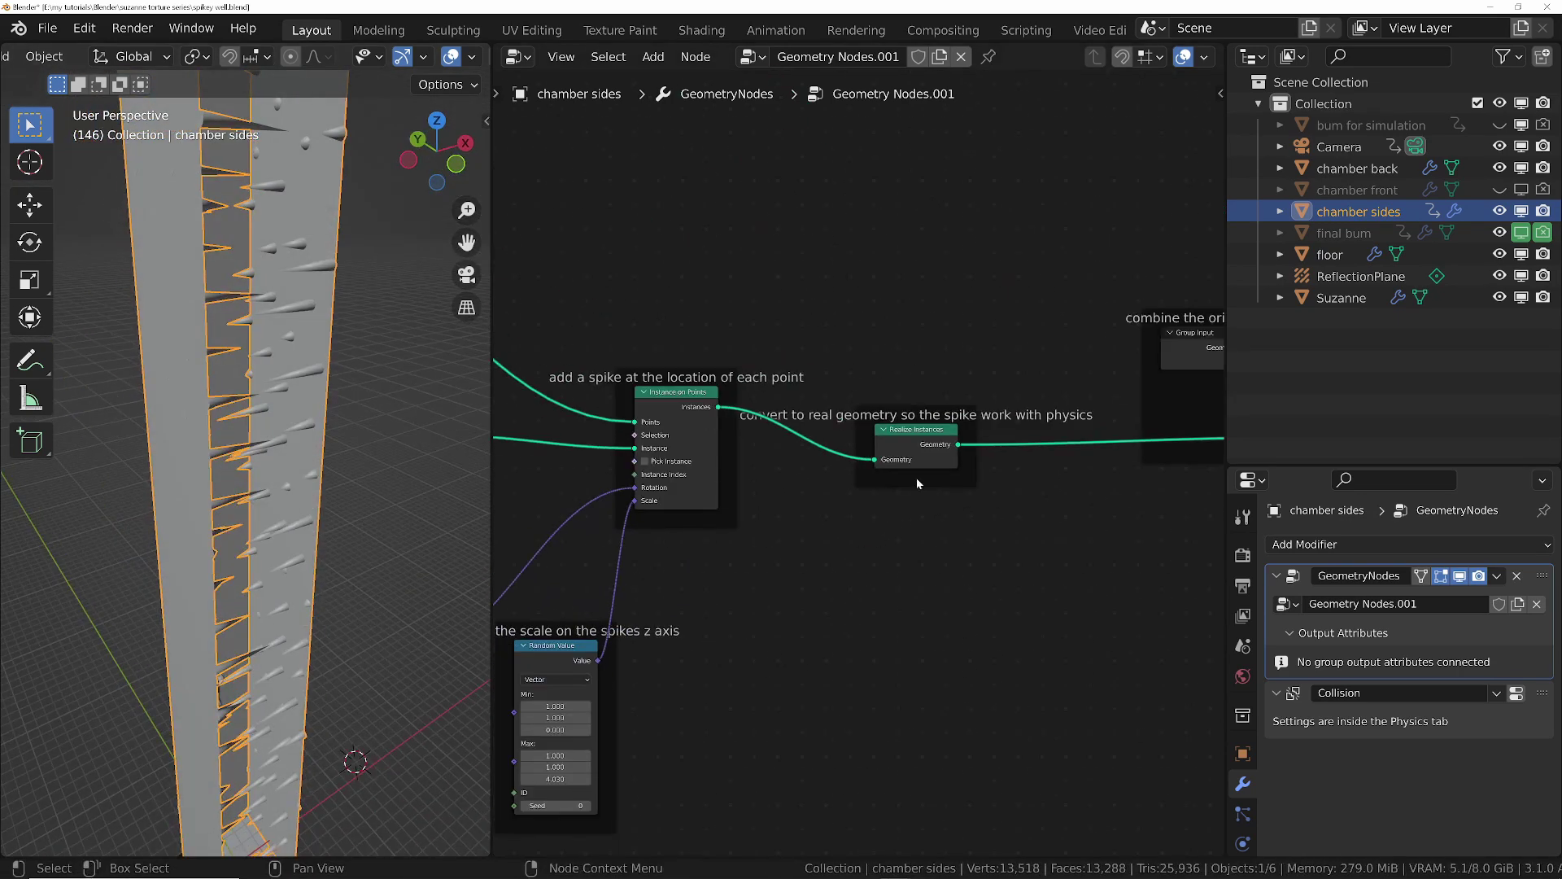
{"action": "scroll", "coordinate": [736, 378], "scroll_direction": "up", "scroll_amount": 3}
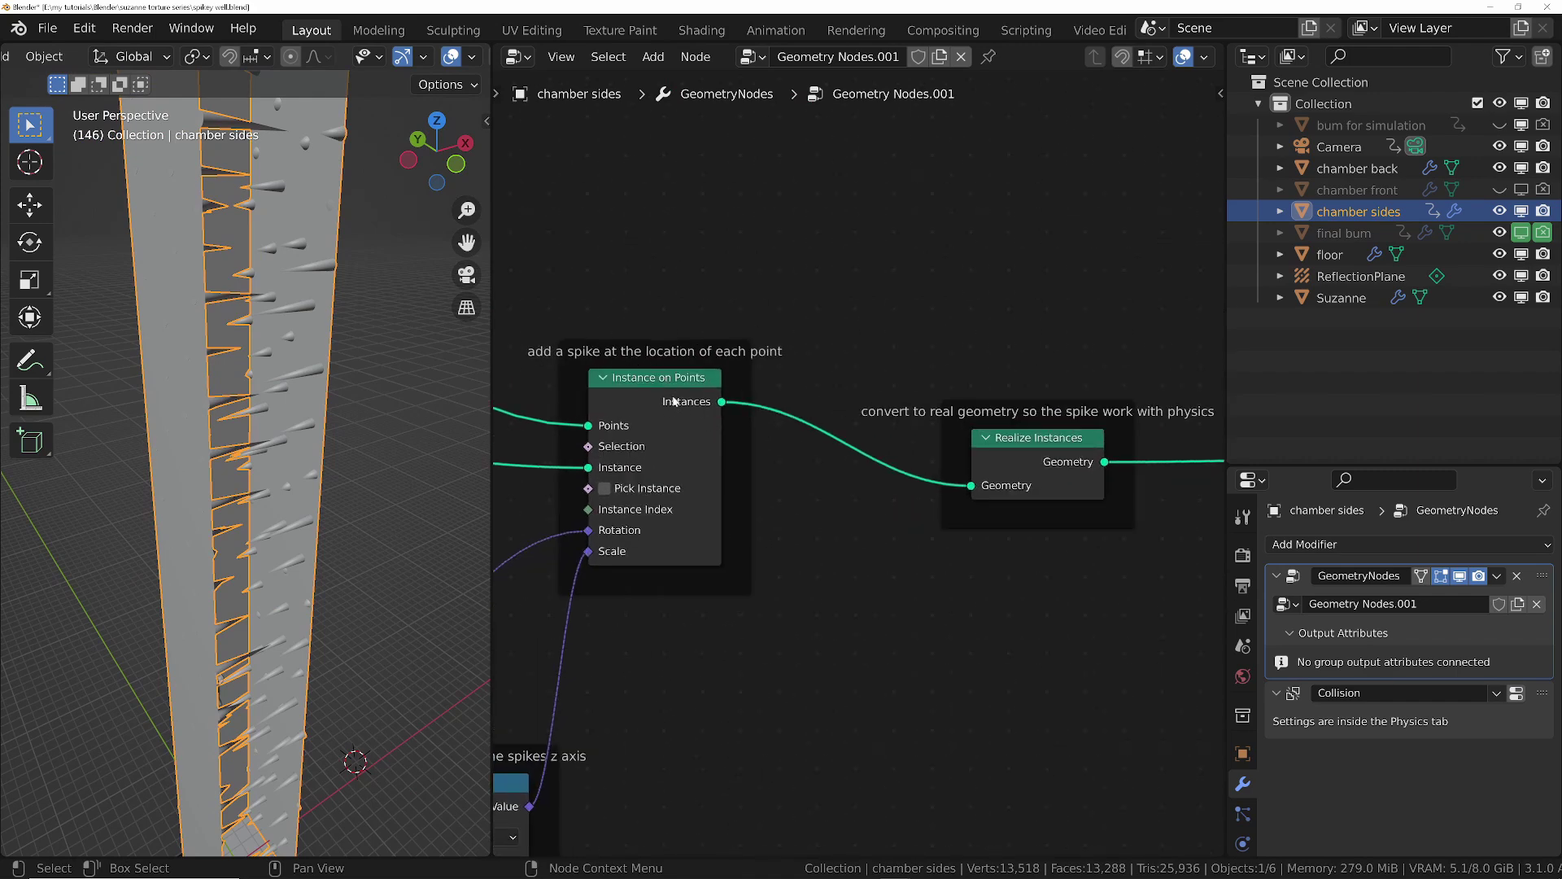
{"action": "scroll", "coordinate": [1103, 464], "scroll_direction": "up", "scroll_amount": 1}
{"action": "middle_click_drag", "start_coordinate": [1099, 472], "coordinate": [854, 460]}
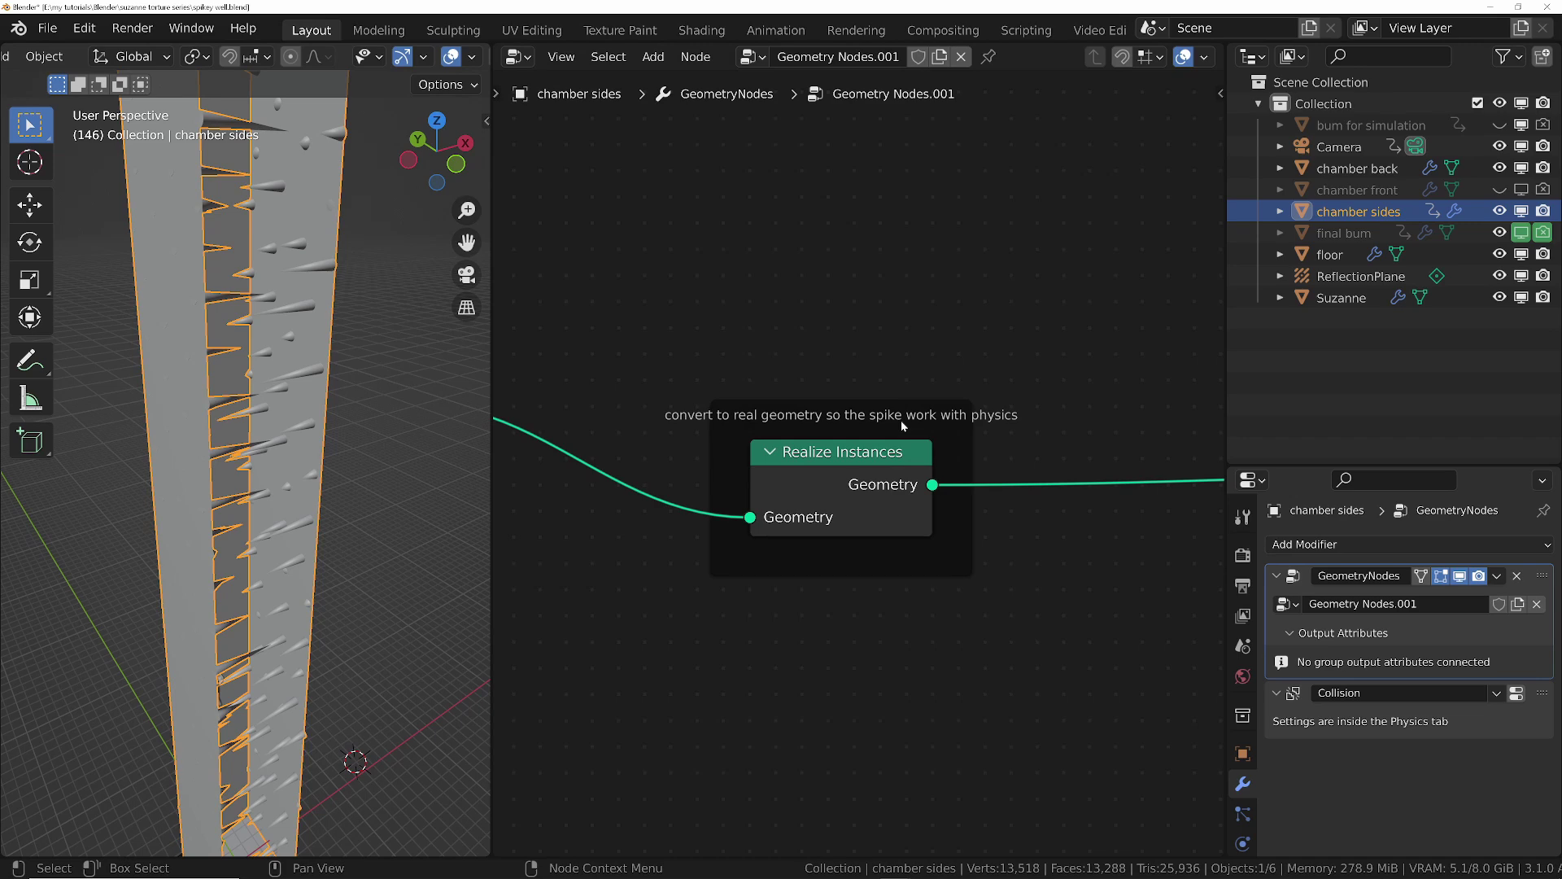
{"action": "scroll", "coordinate": [279, 363], "scroll_direction": "up", "scroll_amount": 5}
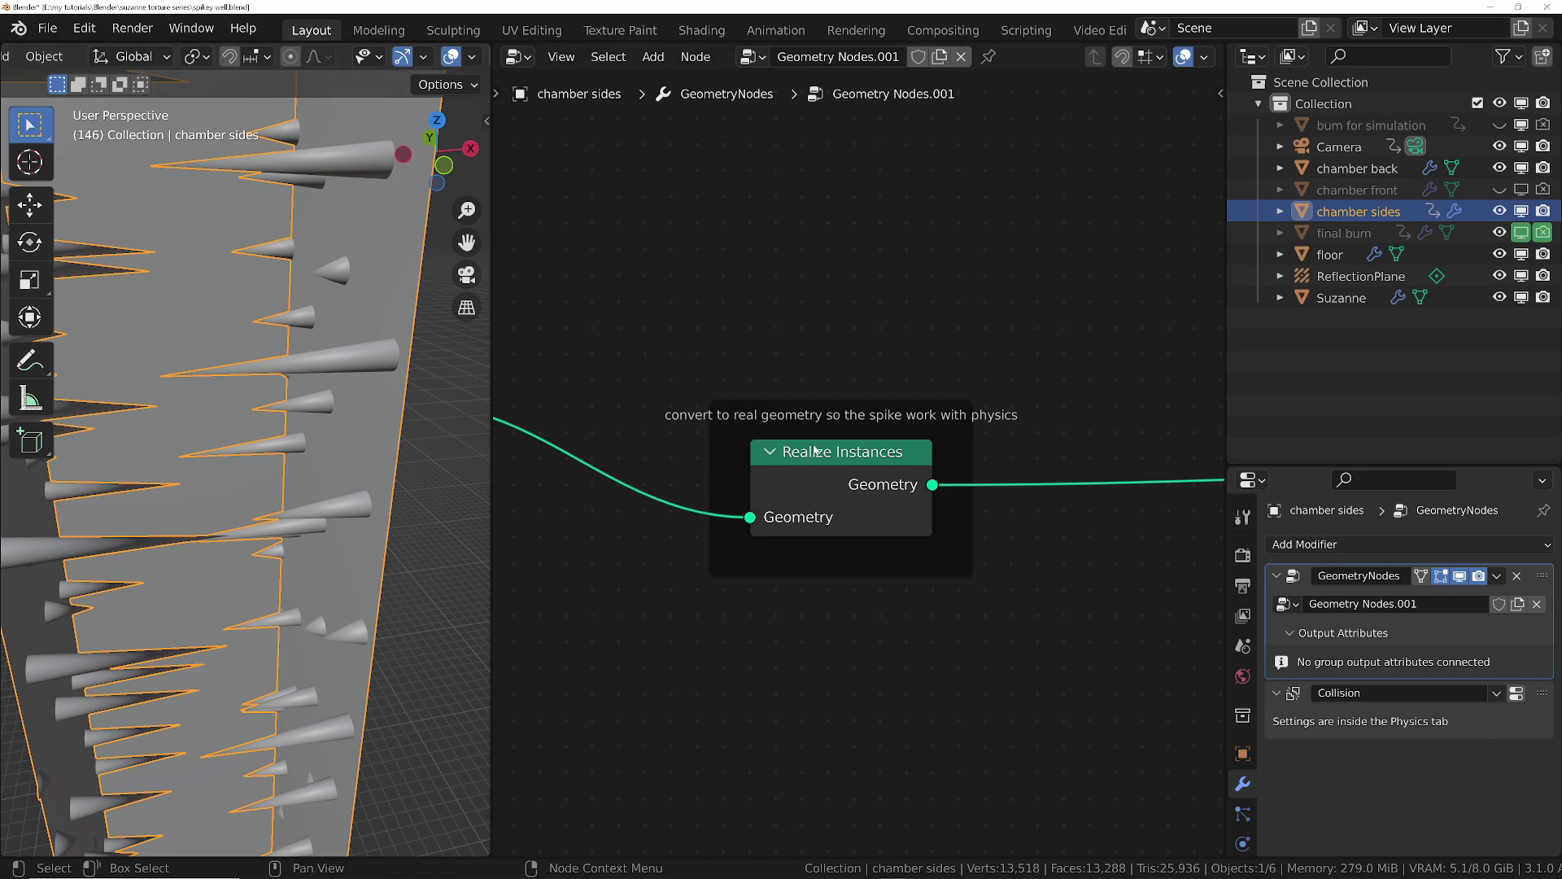
{"action": "scroll", "coordinate": [863, 455], "scroll_direction": "down", "scroll_amount": 3}
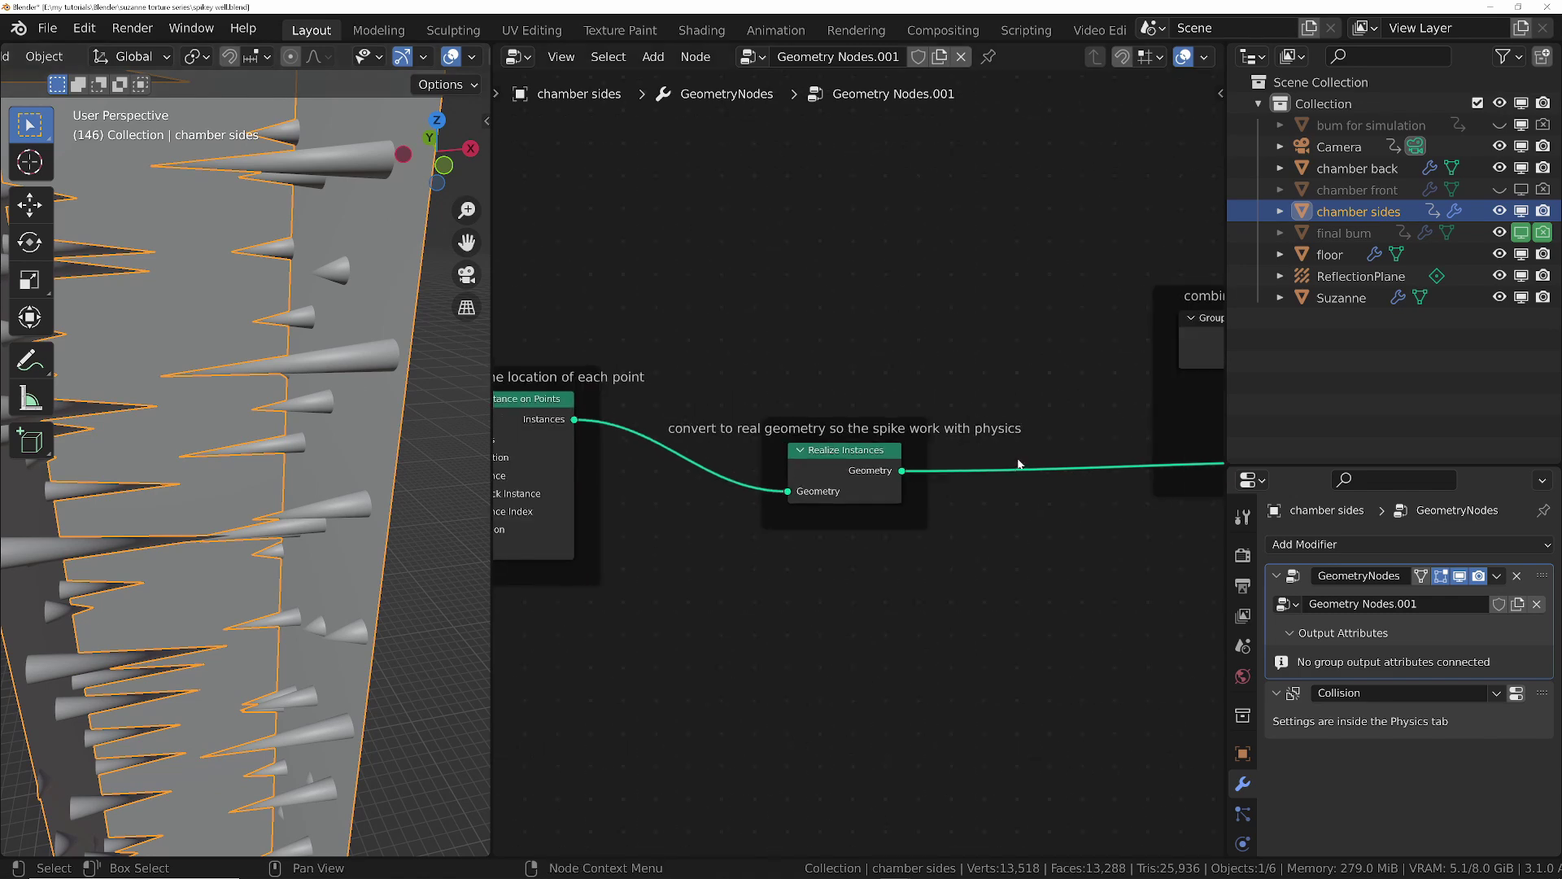
{"action": "scroll", "coordinate": [1019, 463], "scroll_direction": "right", "scroll_amount": 10, "text": "ctrl"}
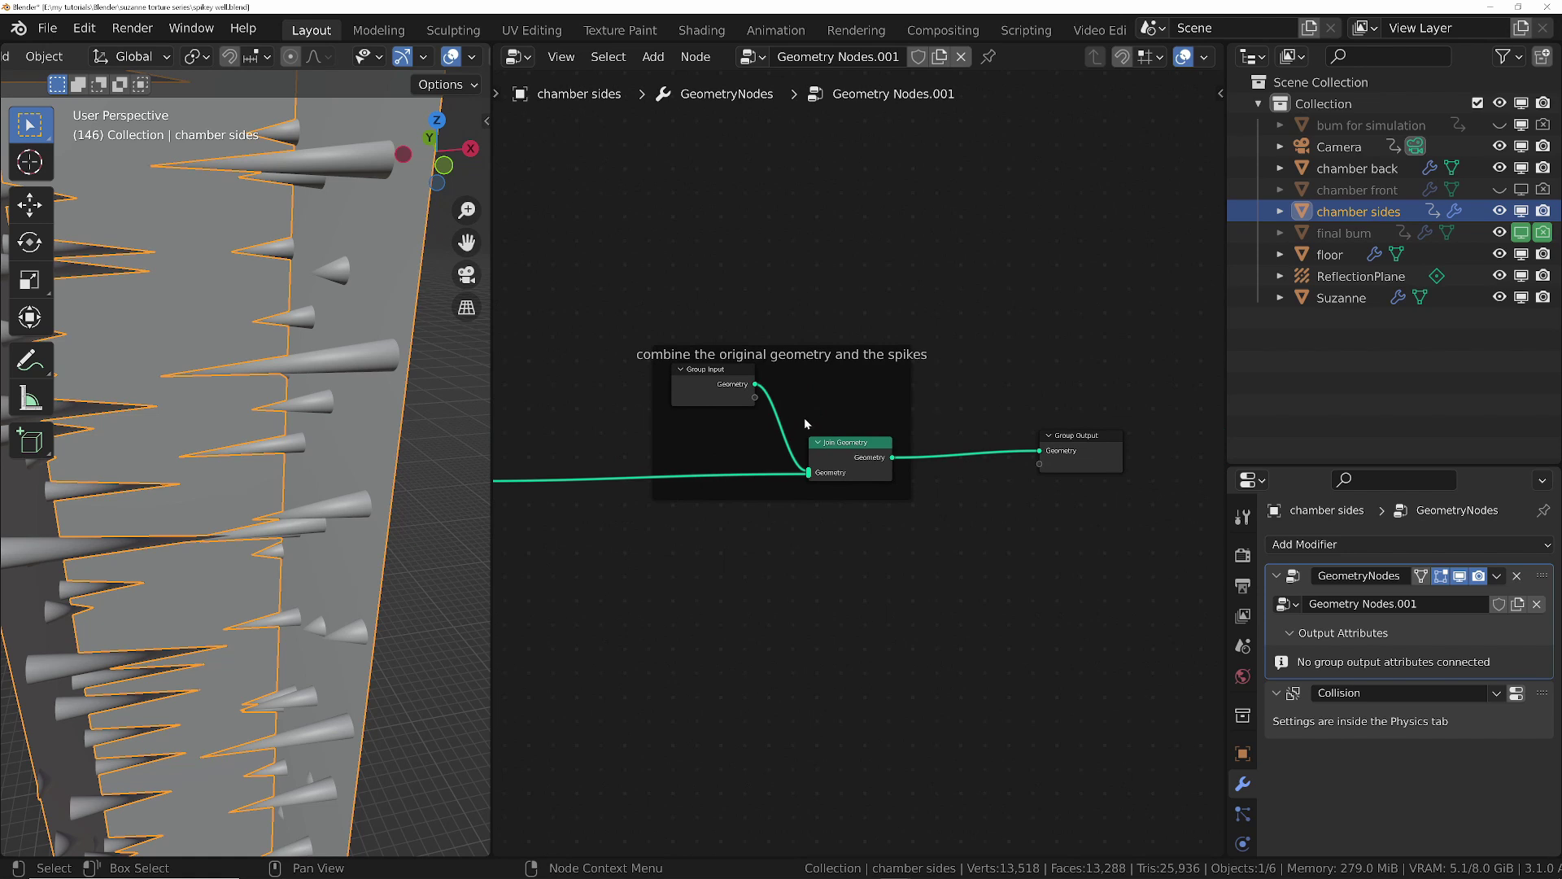
{"action": "scroll", "coordinate": [748, 436], "scroll_direction": "up", "scroll_amount": 2}
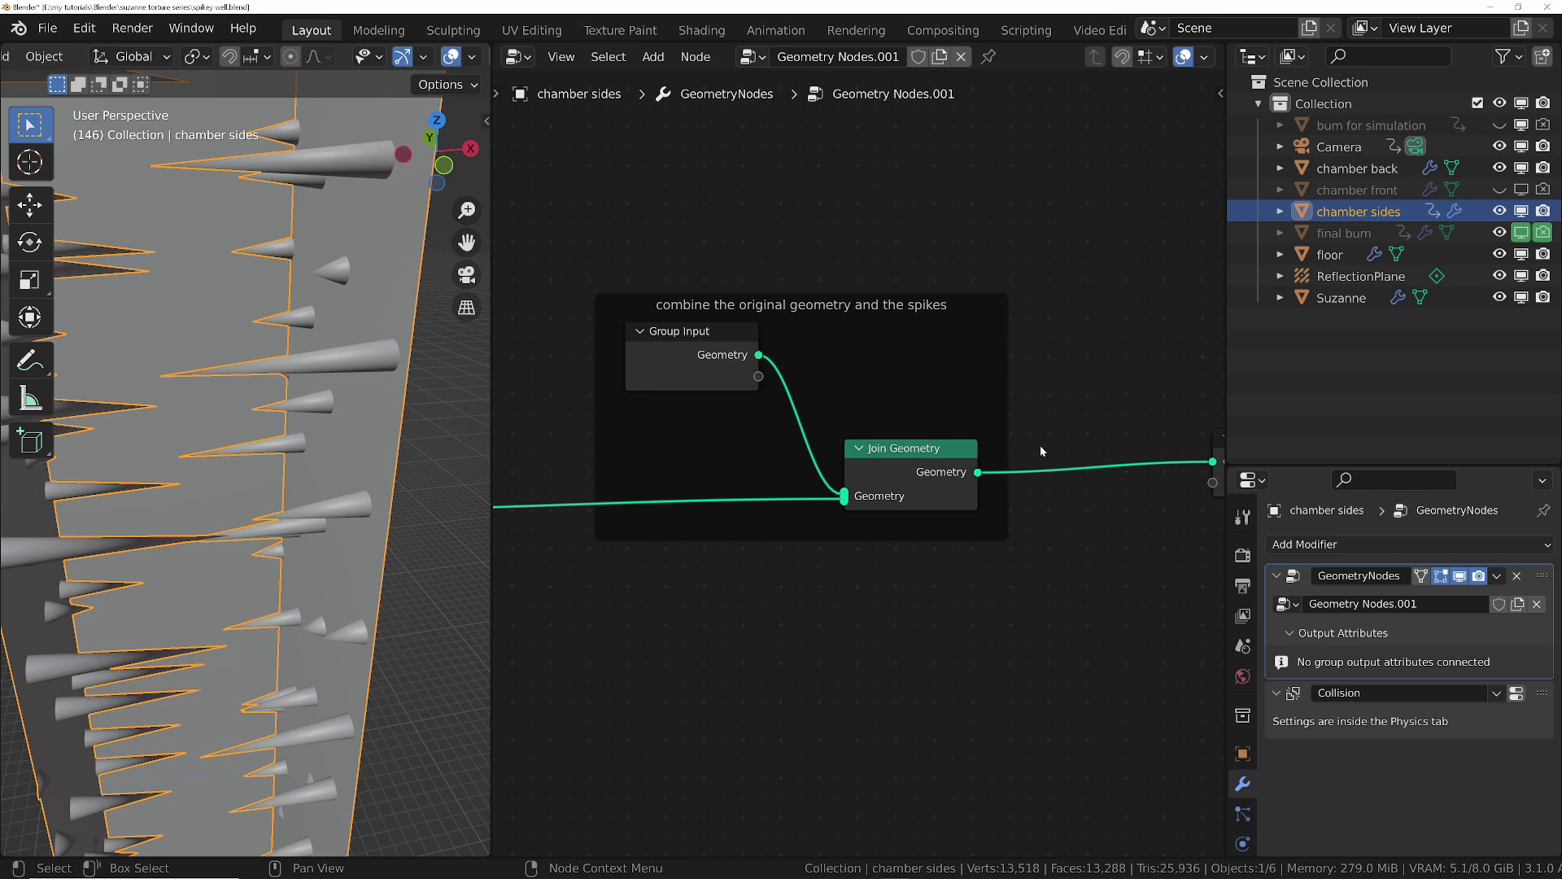
{"action": "scroll", "coordinate": [1040, 446], "scroll_direction": "down", "scroll_amount": 6}
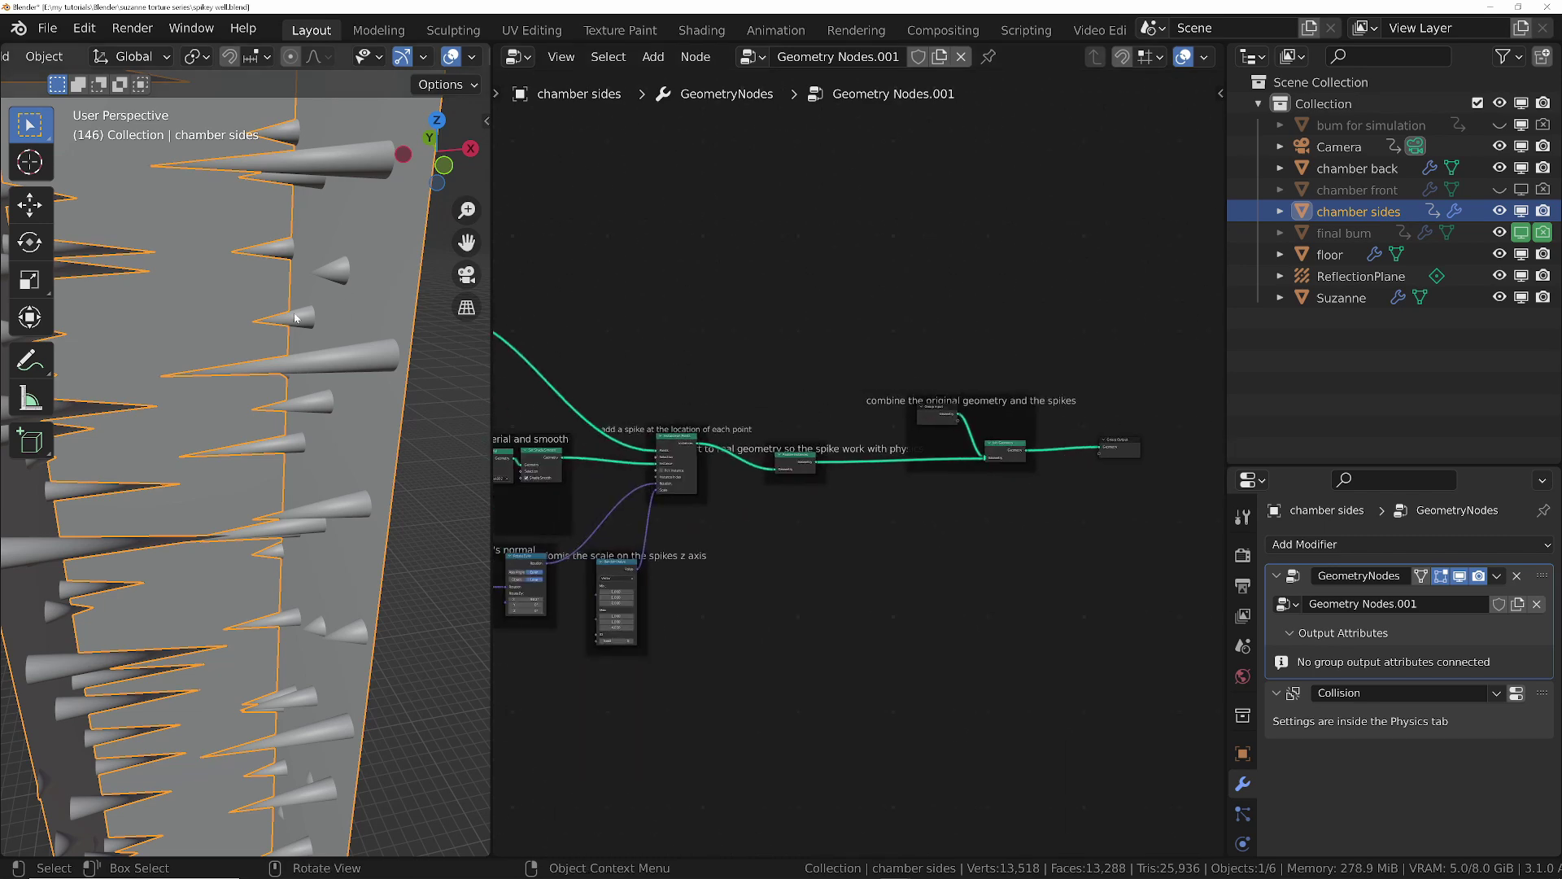
{"action": "scroll", "coordinate": [906, 408], "scroll_direction": "down", "scroll_amount": 3}
{"action": "middle_click_drag", "start_coordinate": [329, 472], "coordinate": [374, 481]}
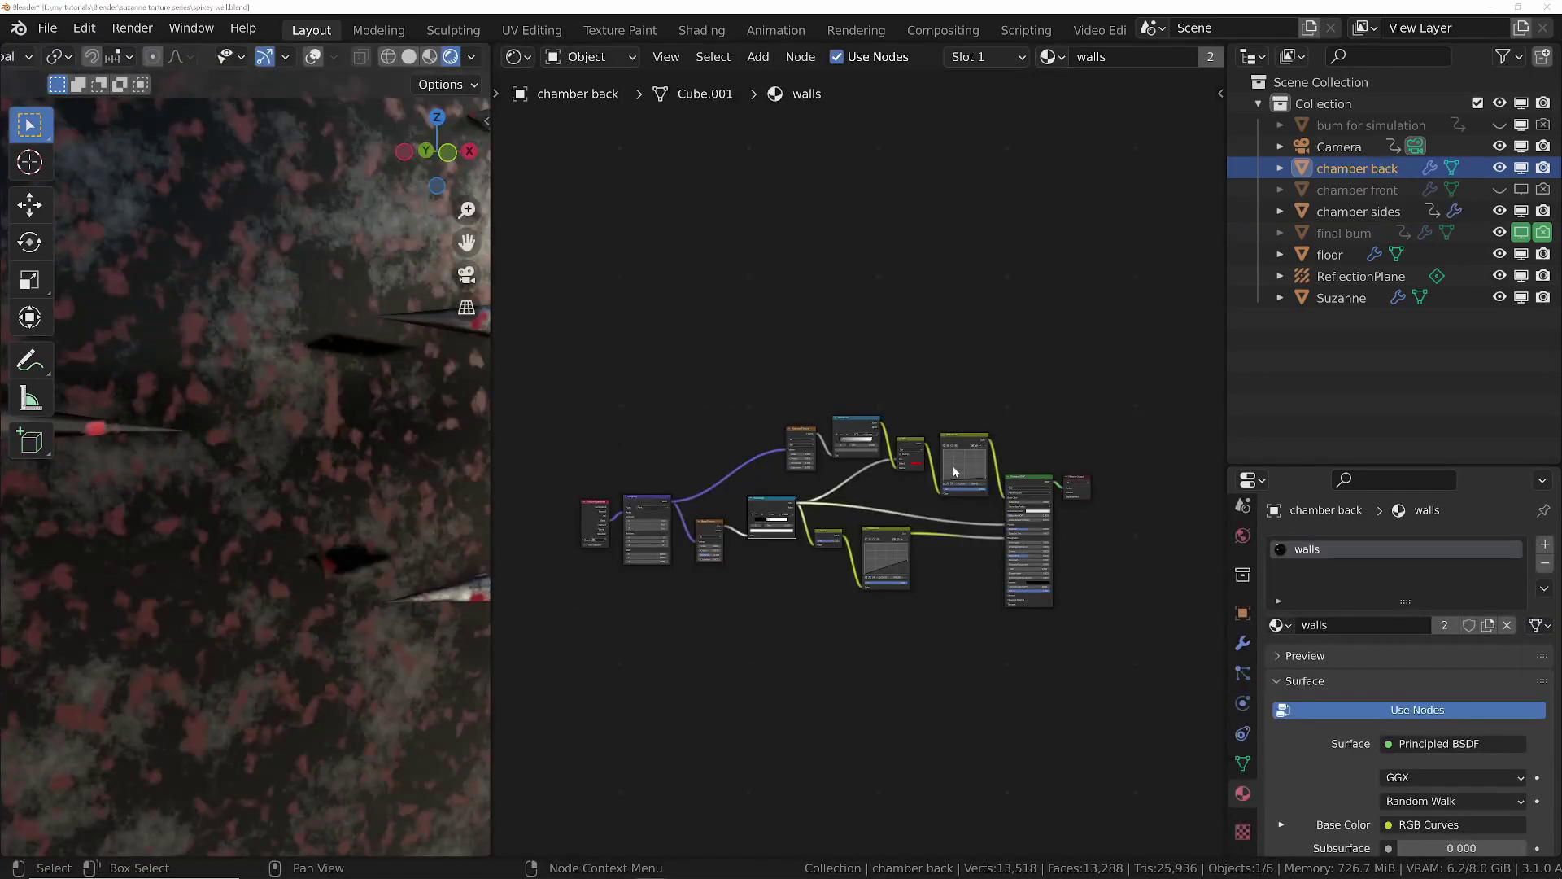
- Fit the whole chamber walls shader tree in view with Home
{"action": "scroll", "coordinate": [641, 528], "scroll_direction": "up", "scroll_amount": 2}
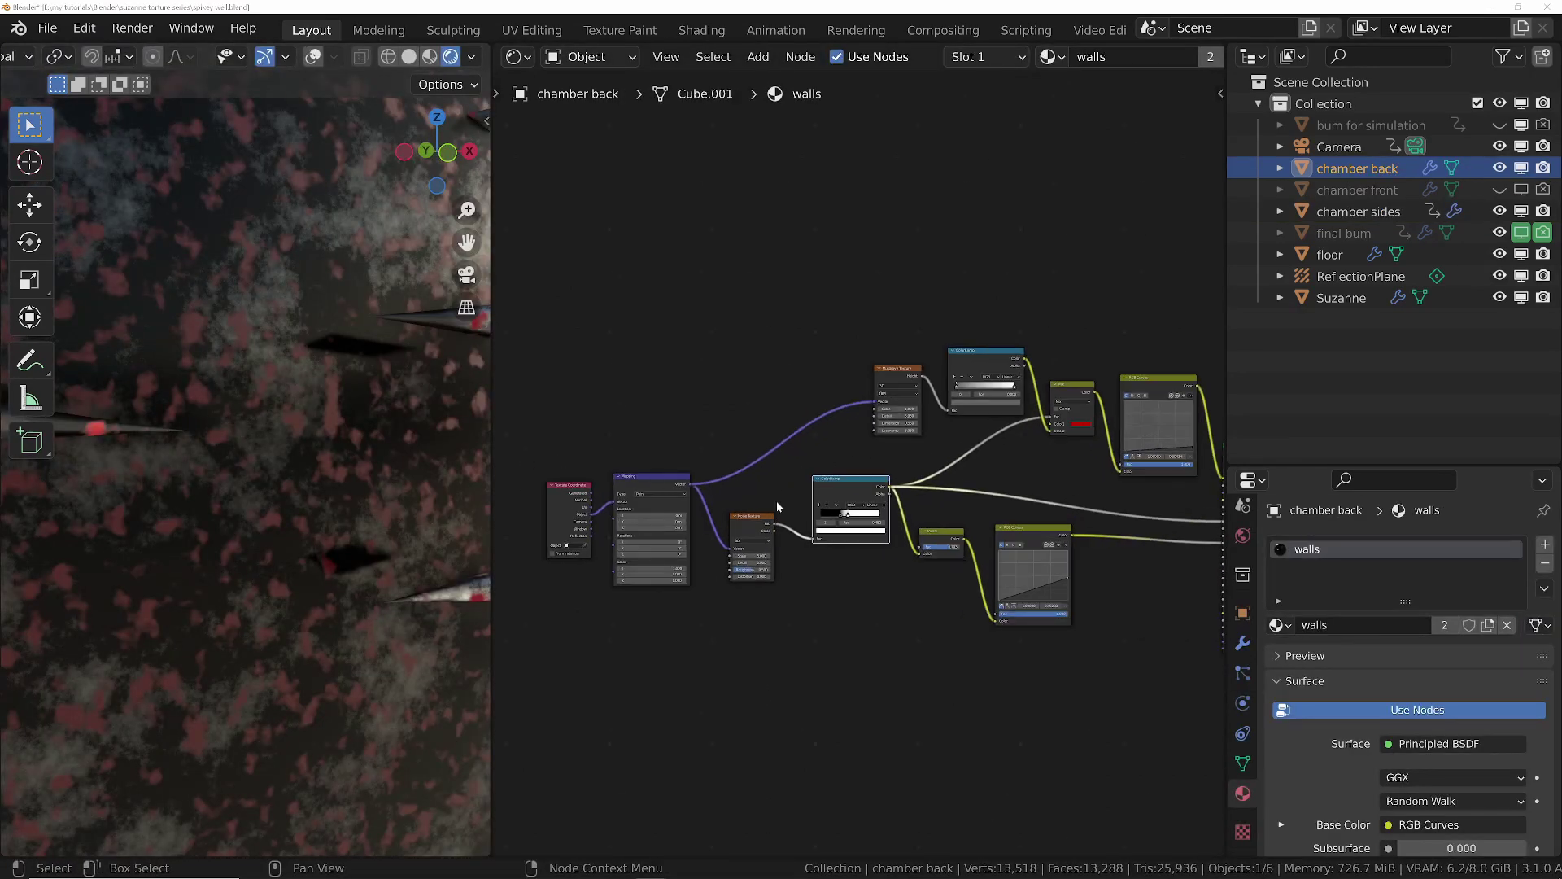
{"action": "scroll", "coordinate": [750, 523], "scroll_direction": "up", "scroll_amount": 2}
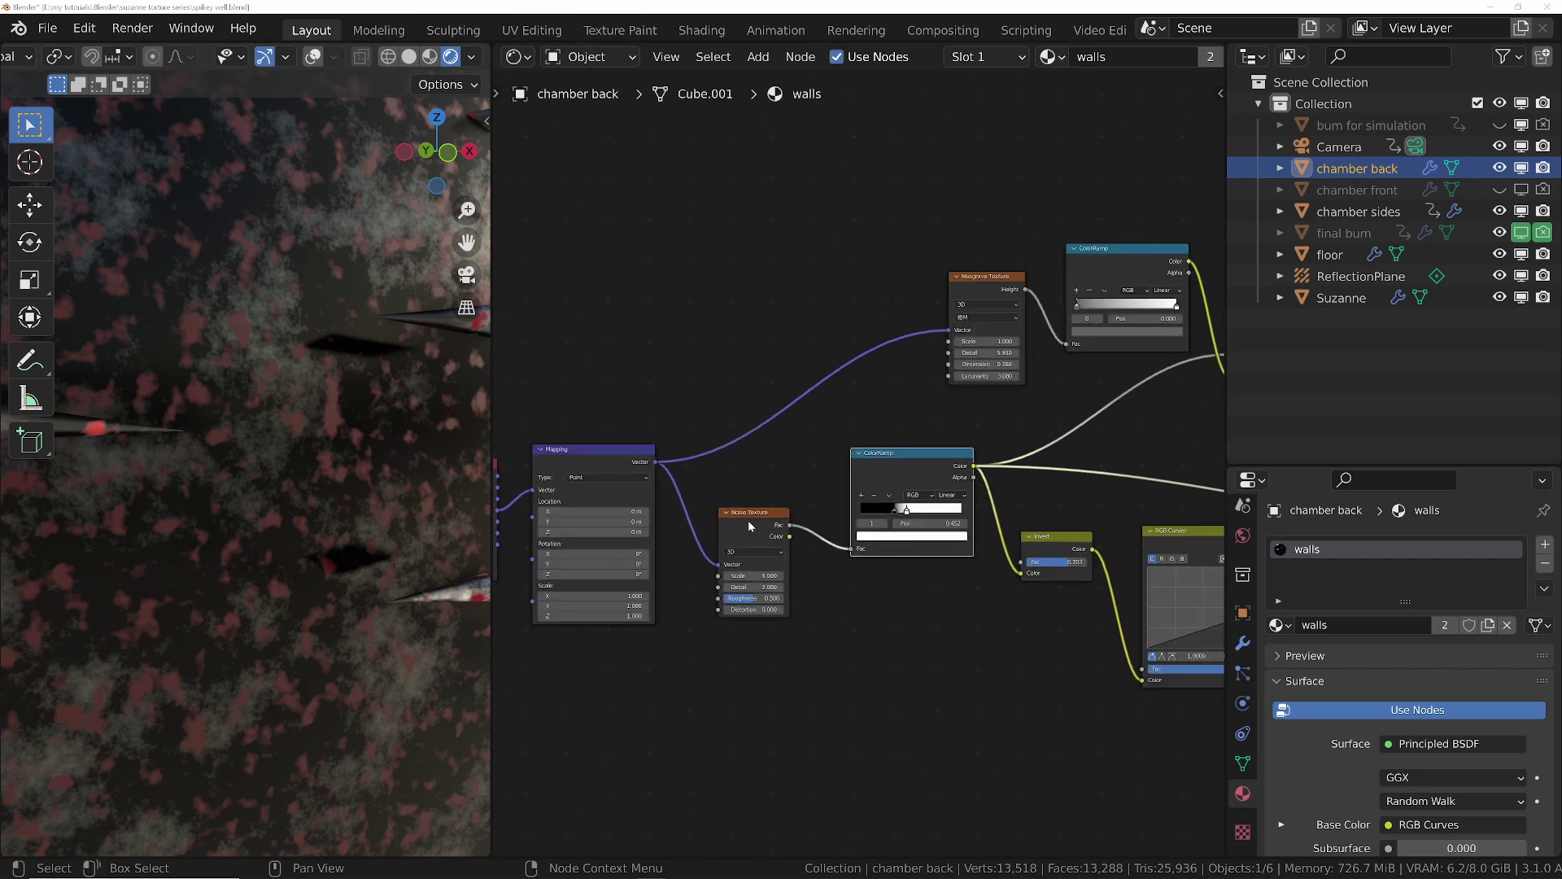
{"action": "key", "text": "Home"}
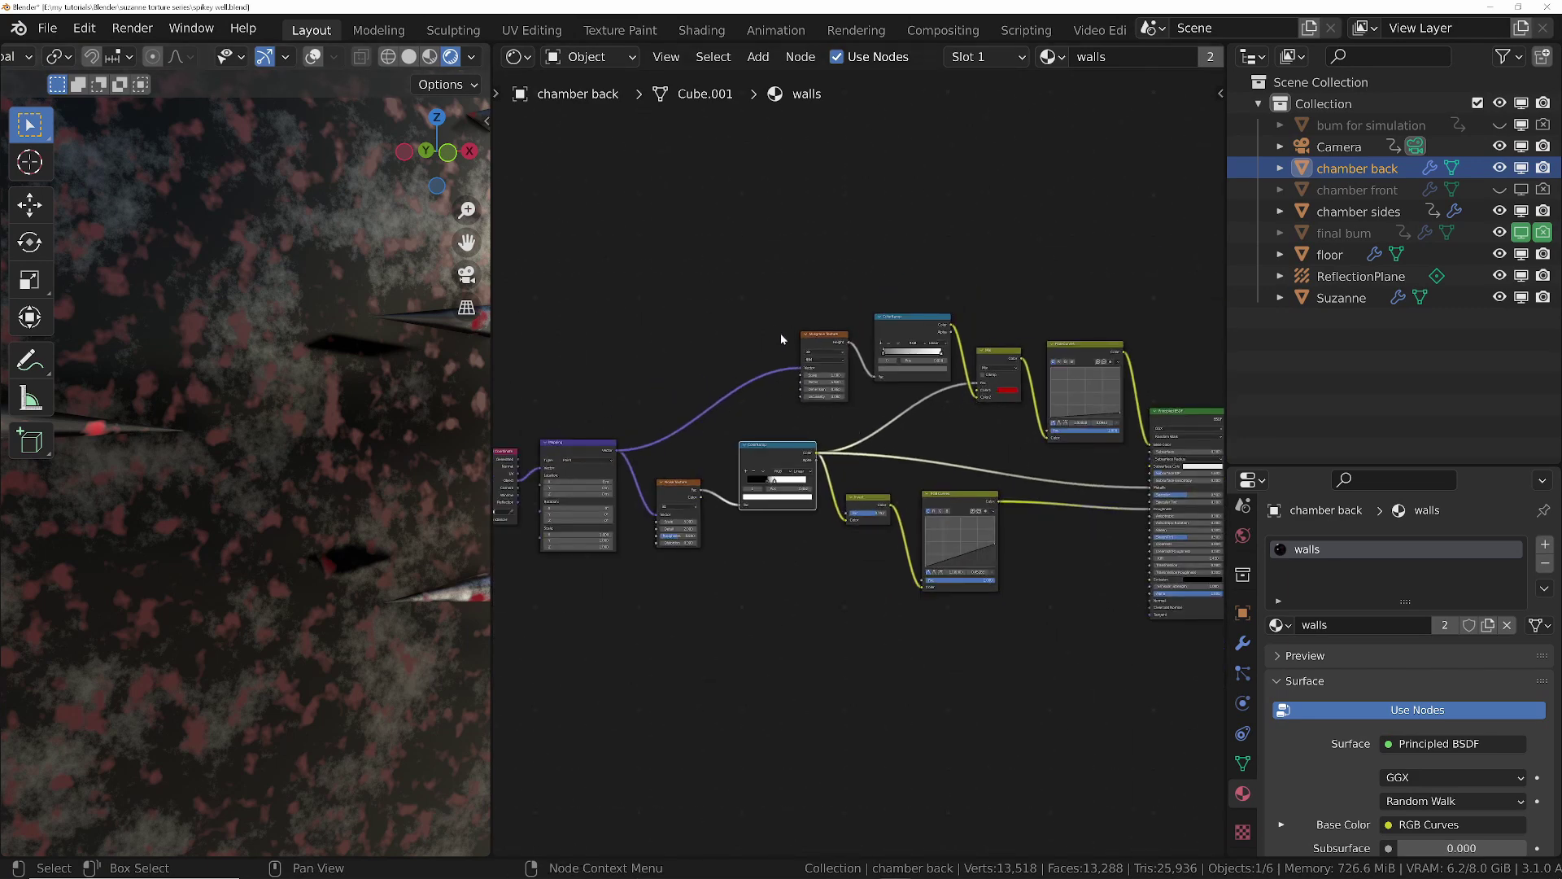
{"action": "scroll", "coordinate": [1042, 504], "scroll_direction": "right", "scroll_amount": 3, "text": "ctrl"}
{"action": "scroll", "coordinate": [1036, 494], "scroll_direction": "up", "scroll_amount": 2}
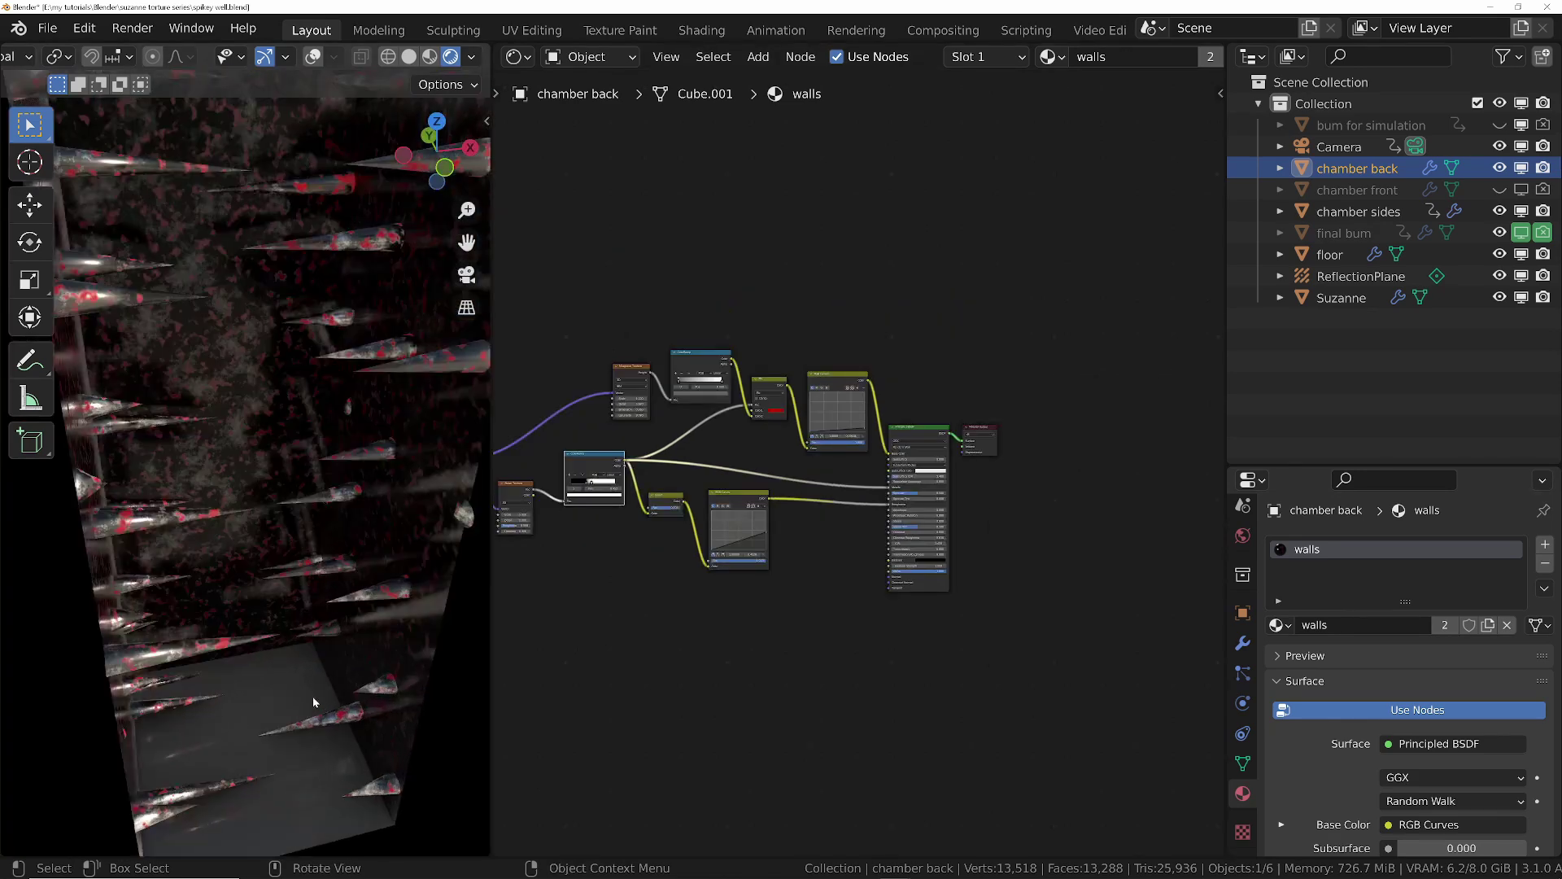
- Select the floor and bring its Material.001 node tree into view
{"action": "left_click", "coordinate": [285, 711]}
{"action": "scroll", "coordinate": [798, 465], "scroll_direction": "up", "scroll_amount": 4}
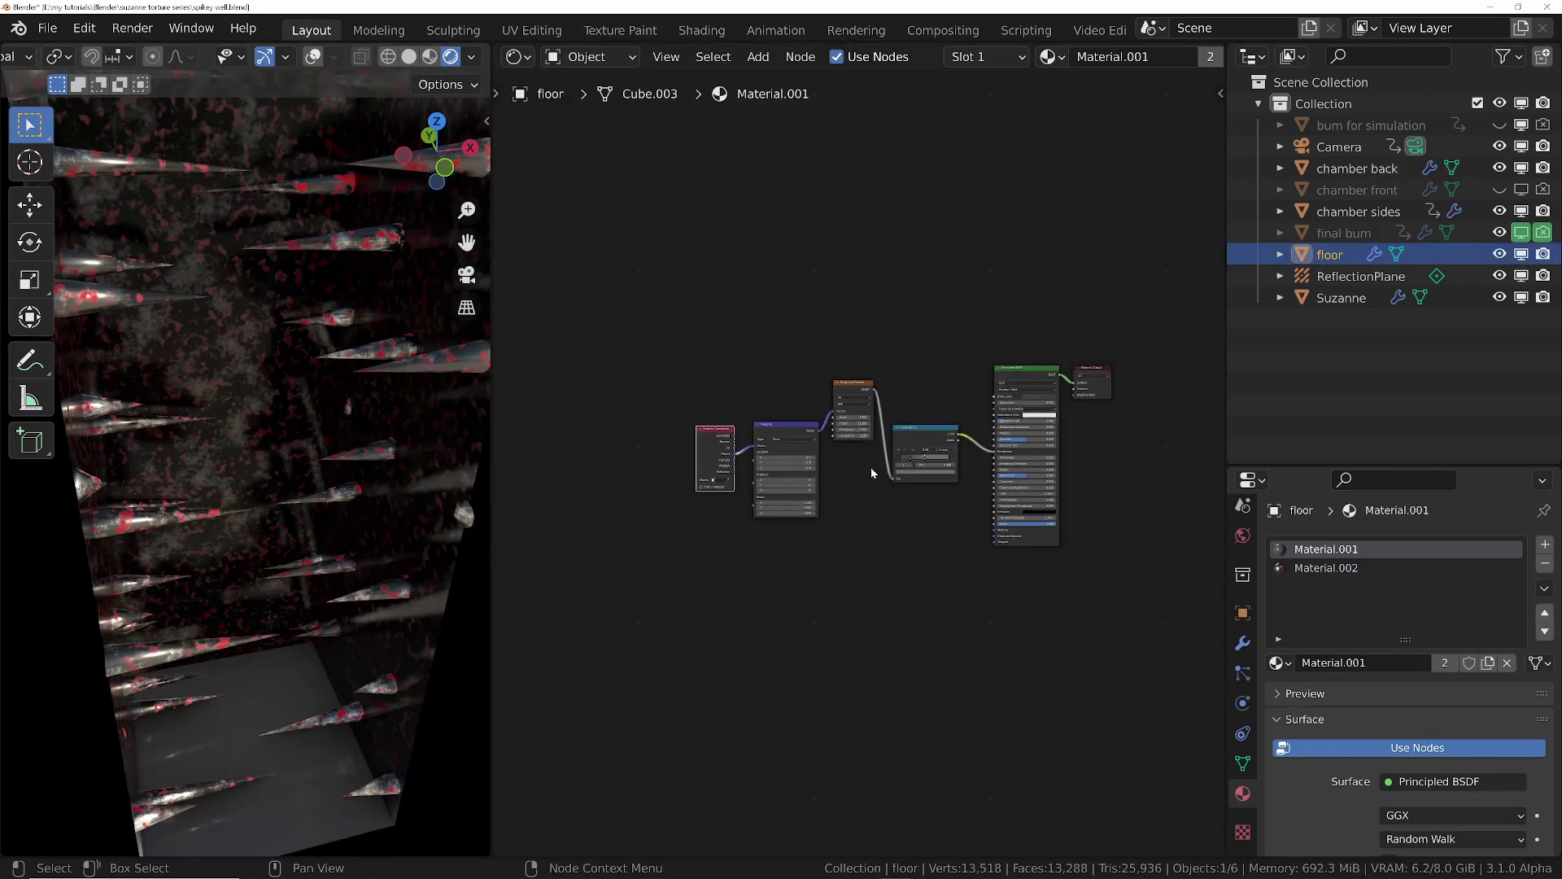
{"action": "middle_click_drag", "start_coordinate": [797, 466], "coordinate": [748, 486]}
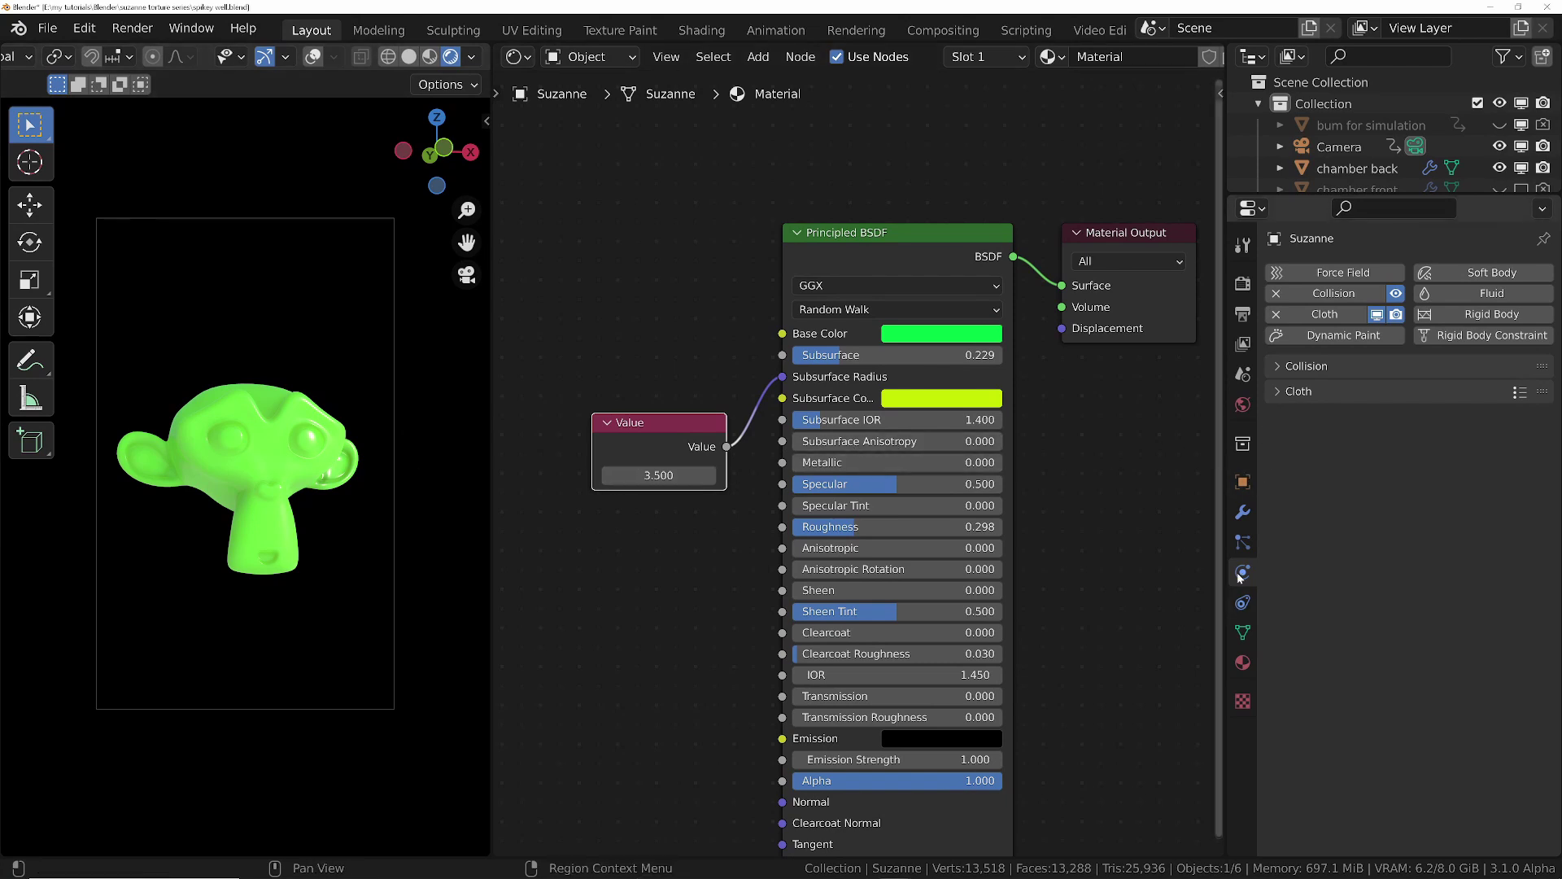
- Expand Suzanne's Cloth simulation panel and scroll through all its settings
{"action": "left_click", "coordinate": [1281, 392]}
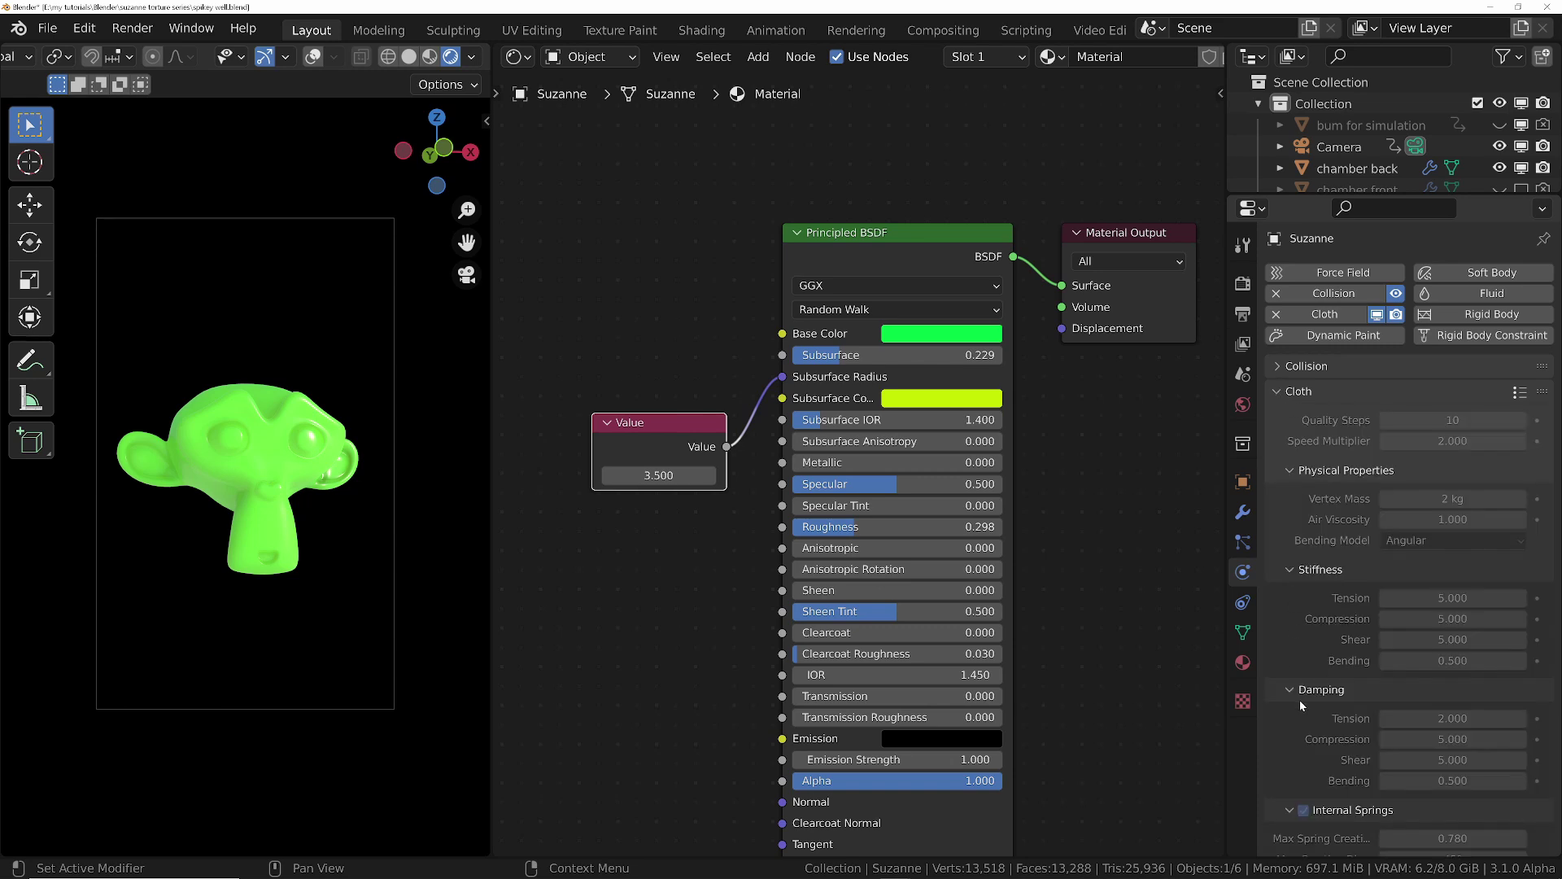
{"action": "middle_click_drag", "start_coordinate": [1302, 705], "coordinate": [1311, 489]}
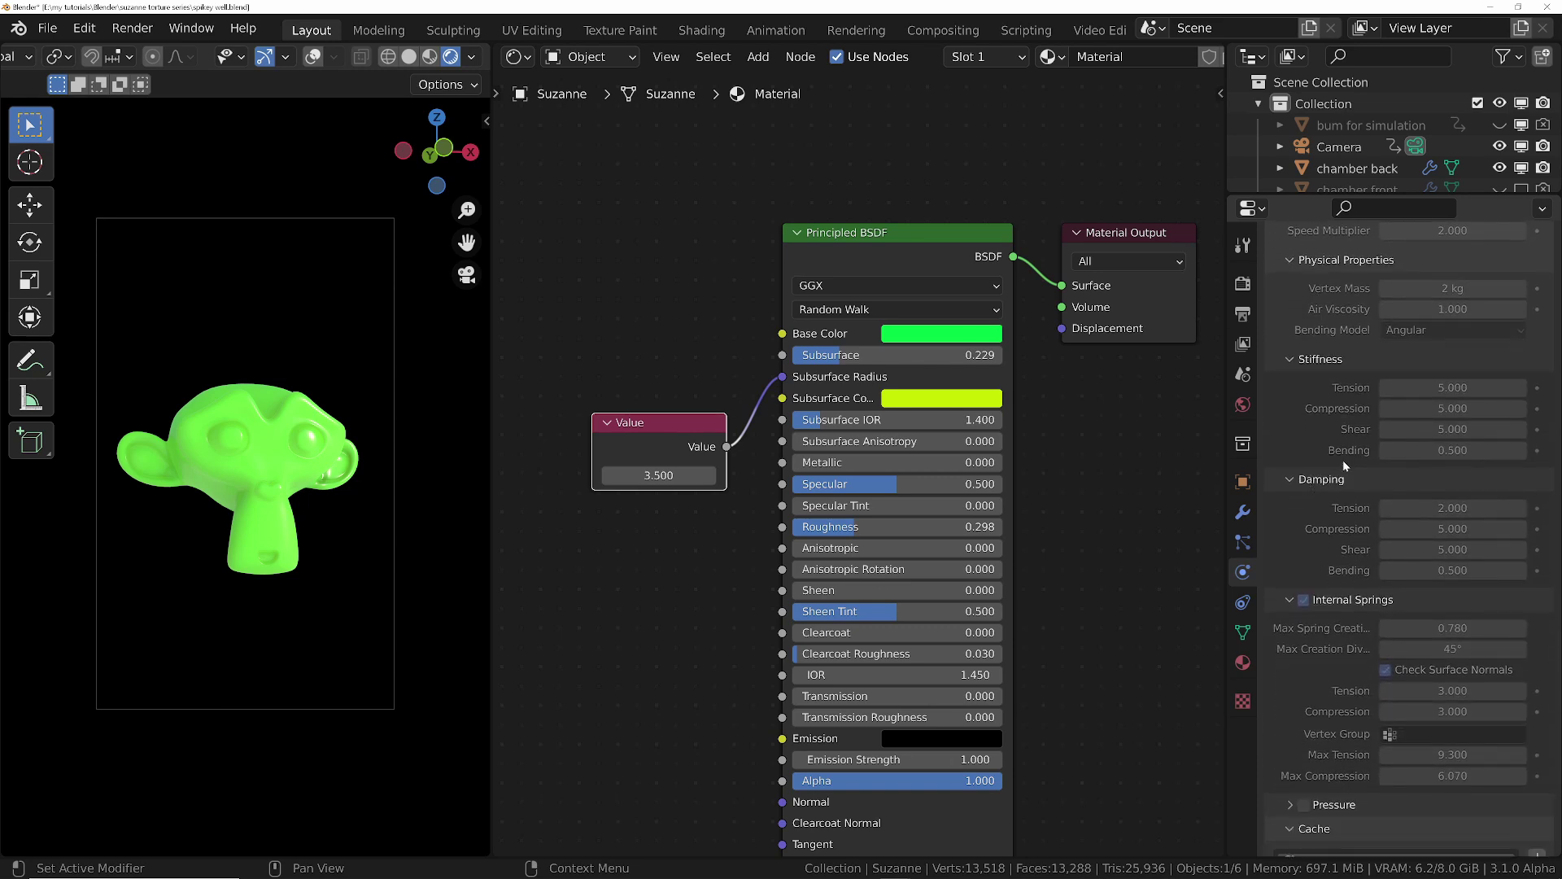
{"action": "scroll", "coordinate": [1383, 468], "scroll_direction": "up", "scroll_amount": 2}
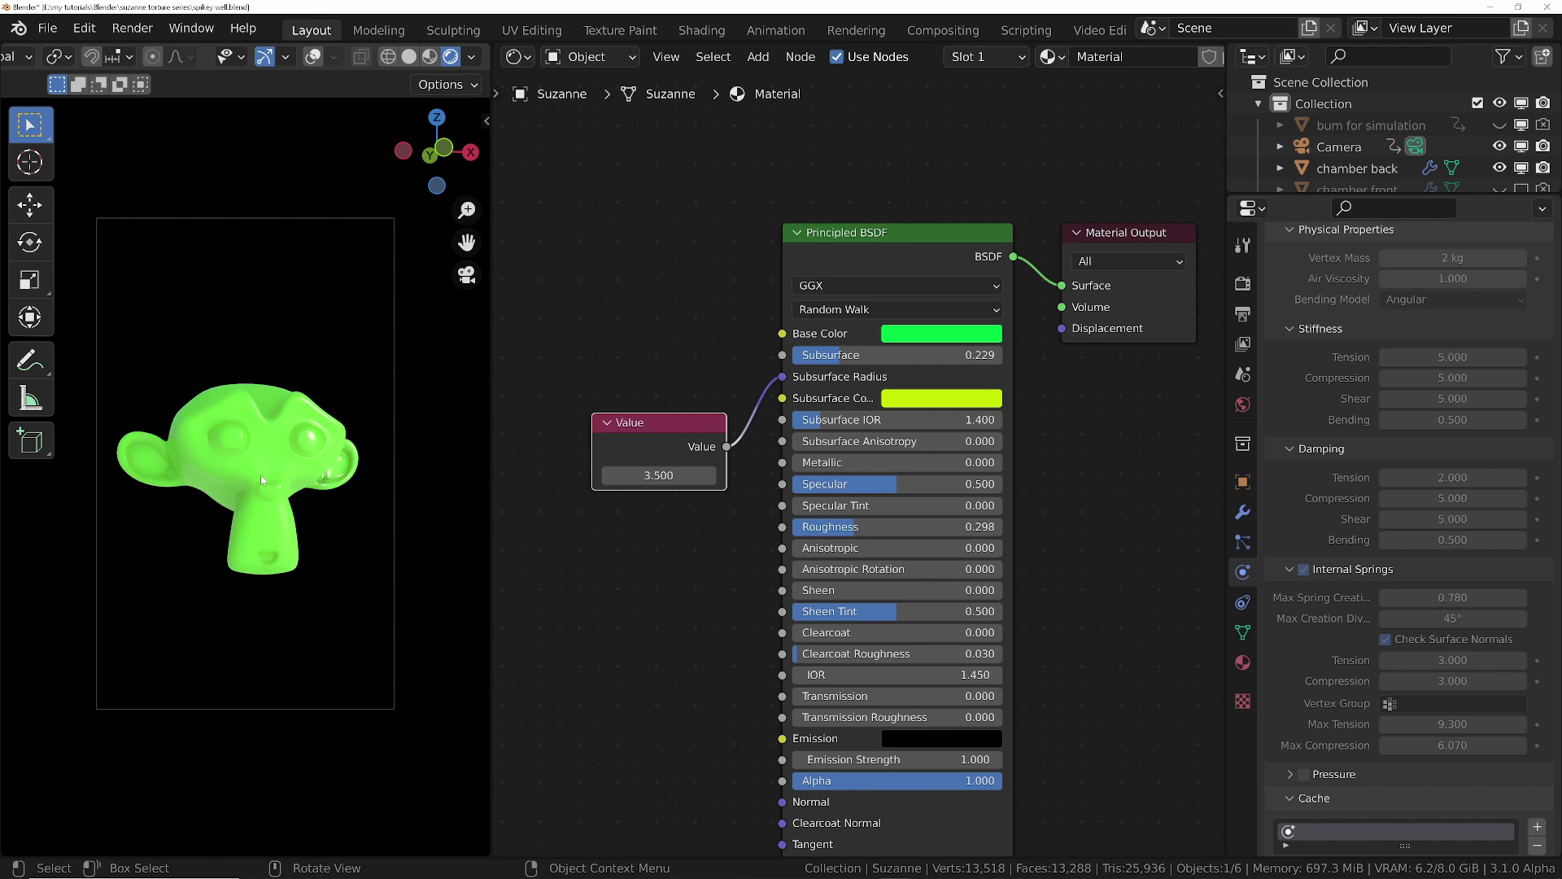
{"action": "scroll", "coordinate": [1347, 529], "scroll_direction": "up", "scroll_amount": 5}
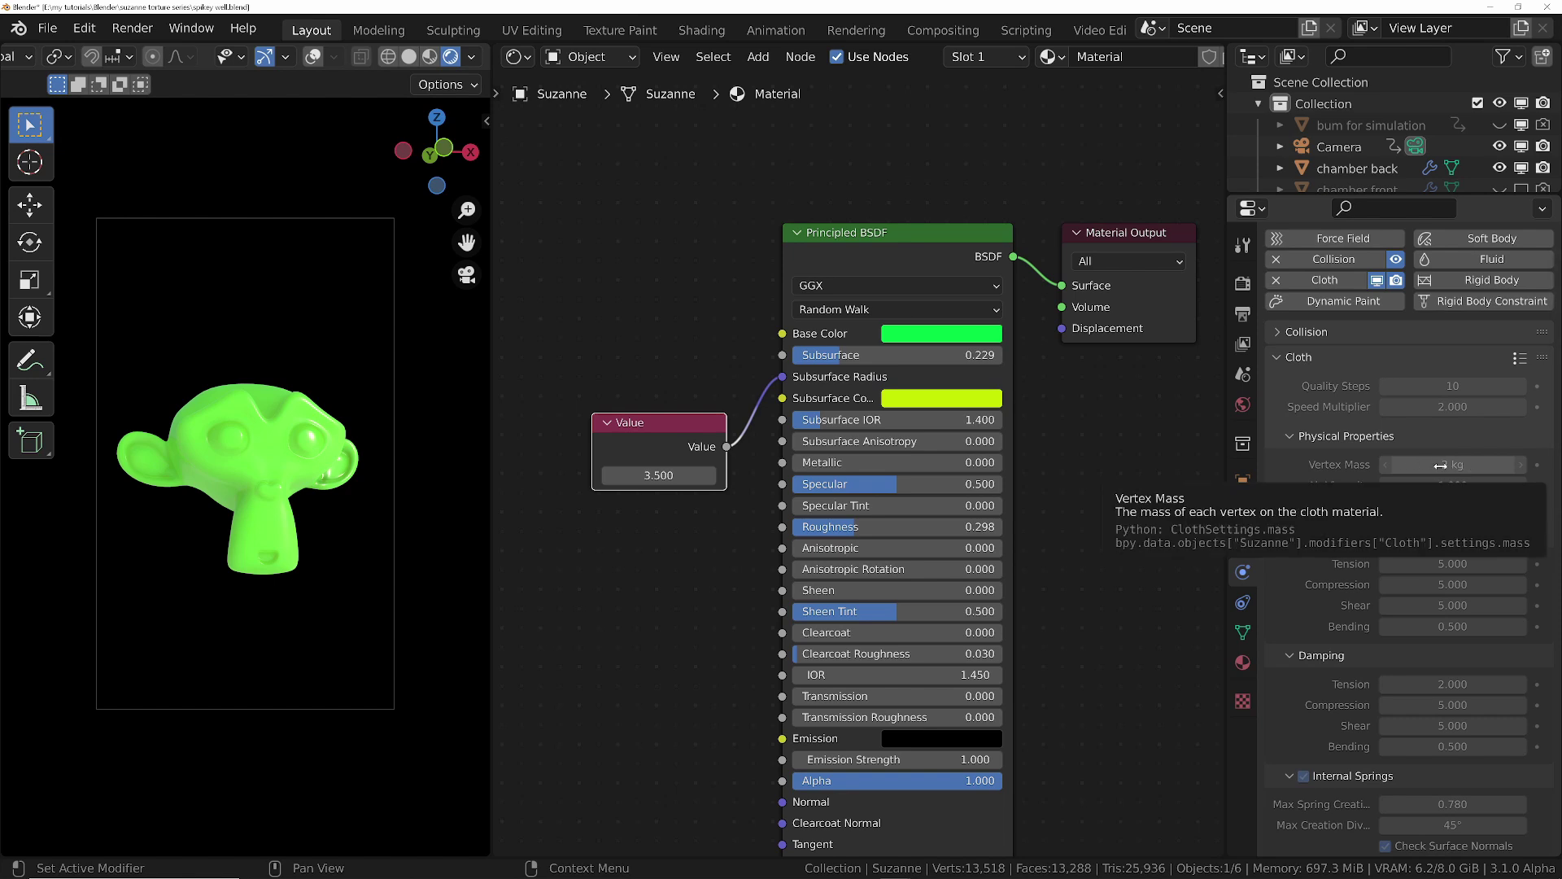
{"action": "scroll", "coordinate": [1393, 729], "scroll_direction": "down", "scroll_amount": 5}
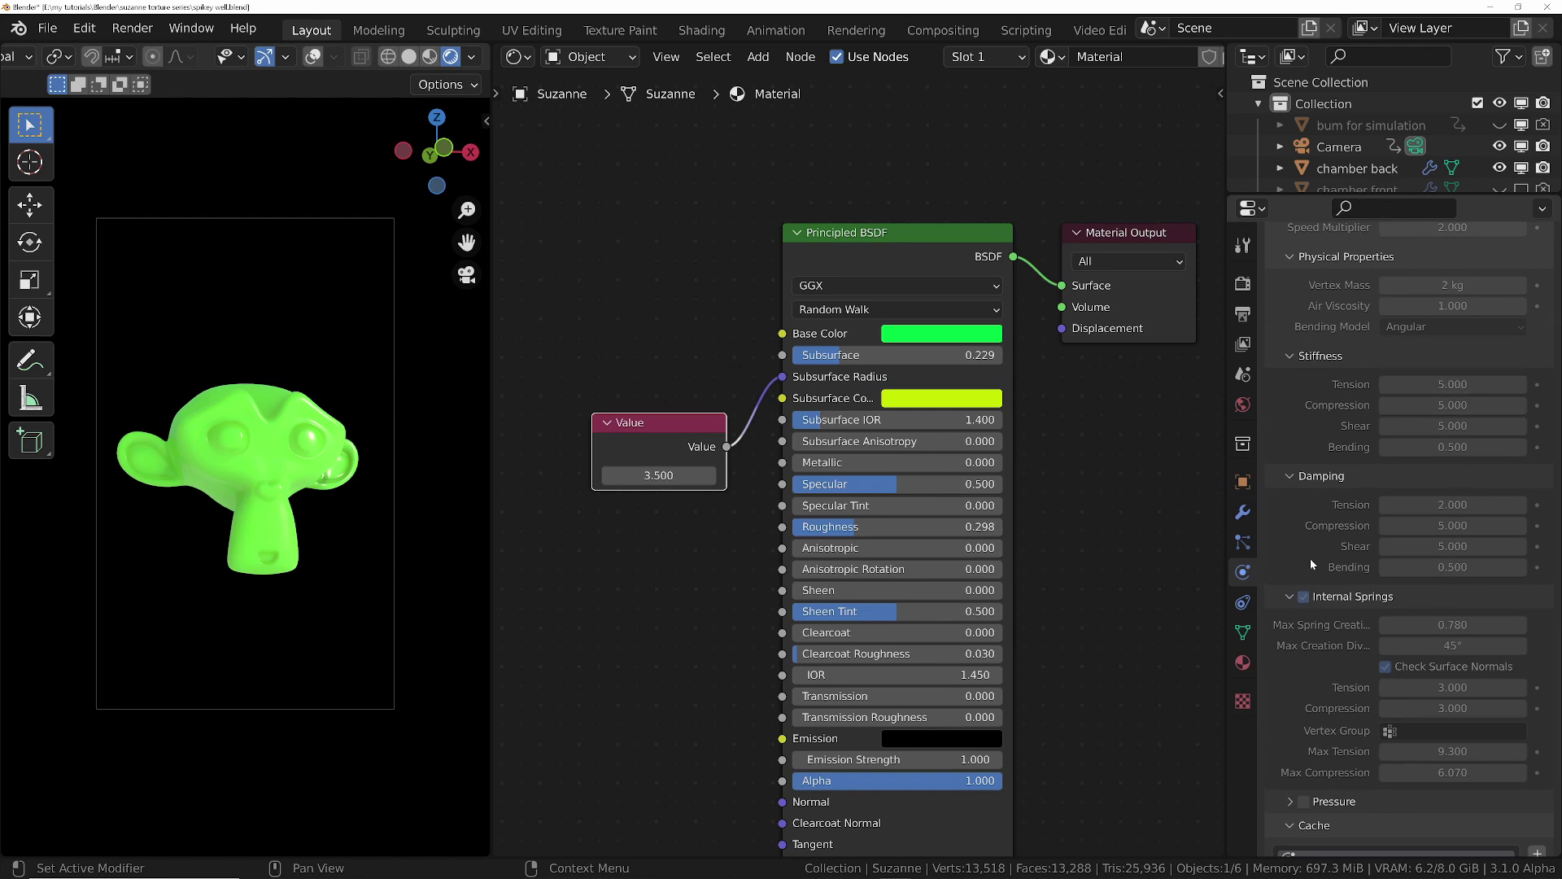
{"action": "scroll", "coordinate": [1326, 716], "scroll_direction": "down", "scroll_amount": 4}
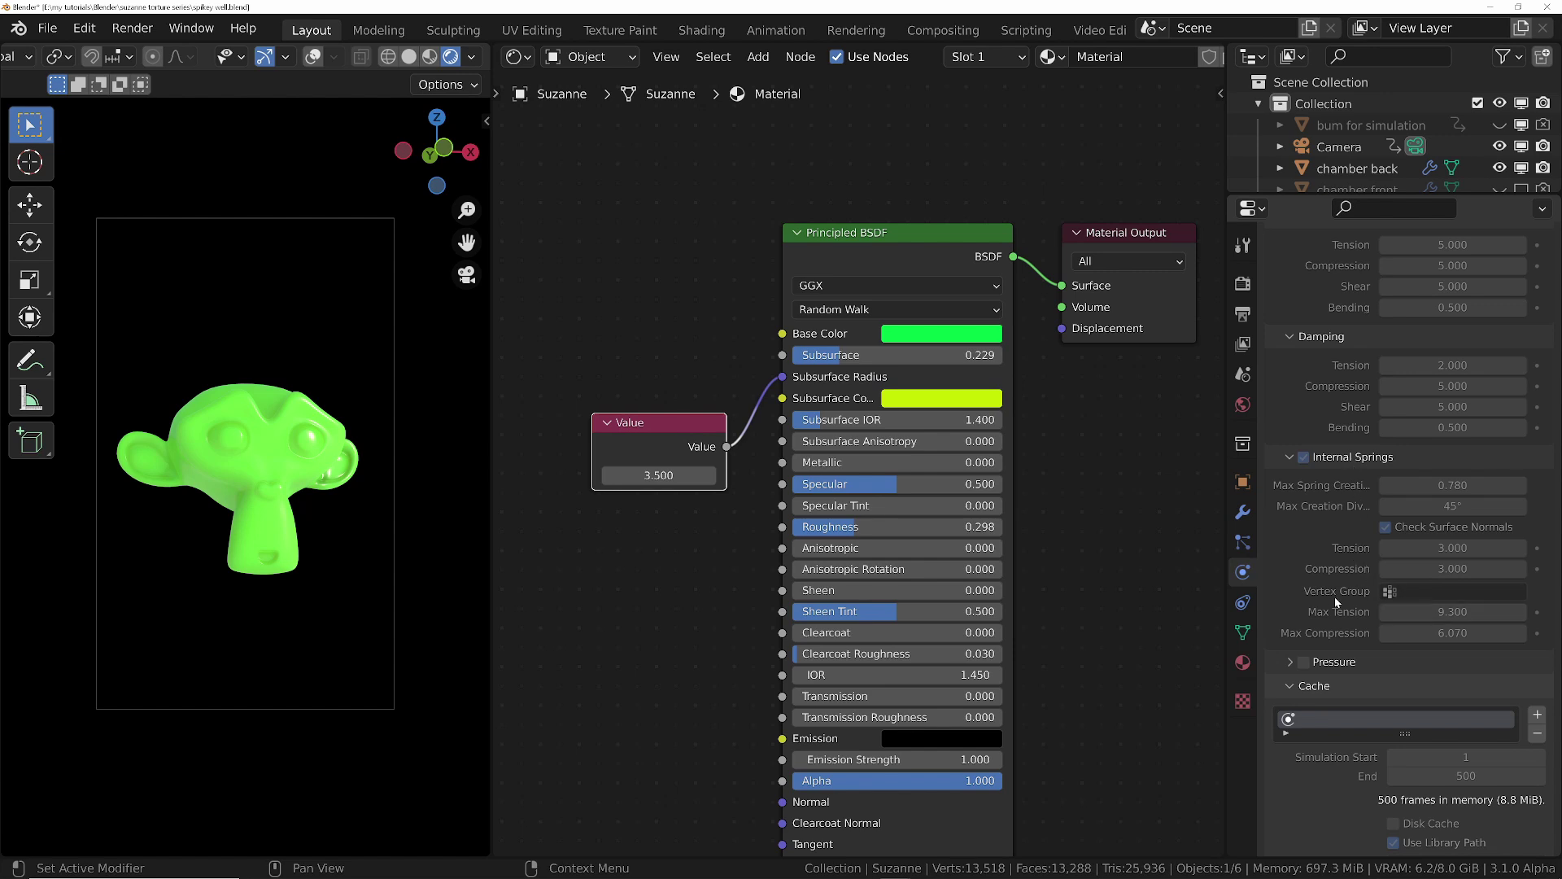
{"action": "middle_click_drag", "start_coordinate": [1333, 596], "coordinate": [1333, 235]}
{"action": "scroll", "coordinate": [1346, 478], "scroll_direction": "down", "scroll_amount": 3}
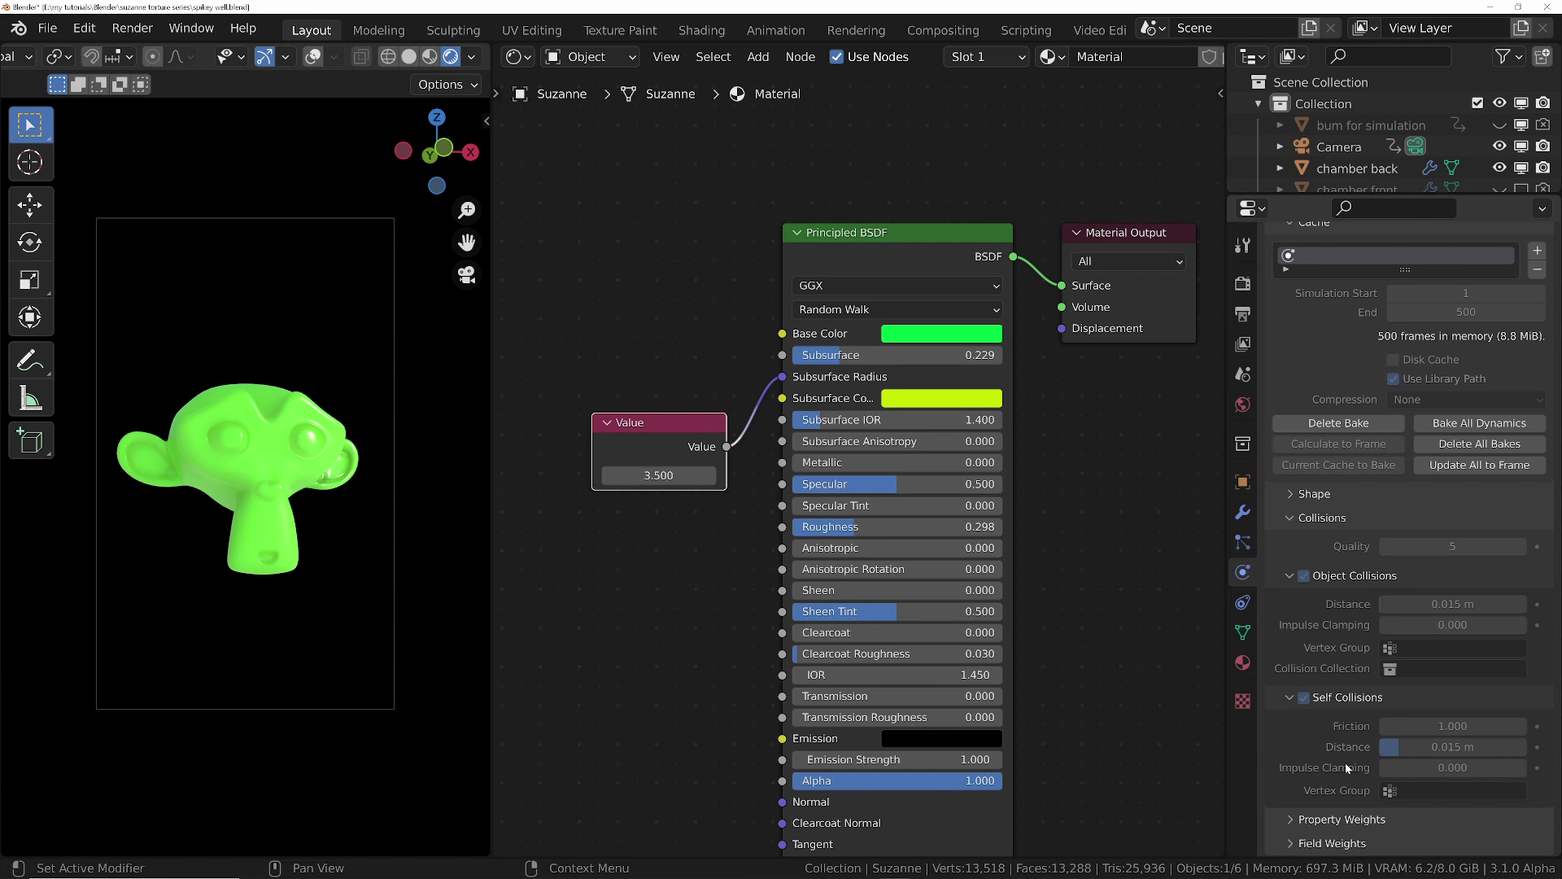
{"action": "scroll", "coordinate": [1433, 374], "scroll_direction": "up", "scroll_amount": 12}
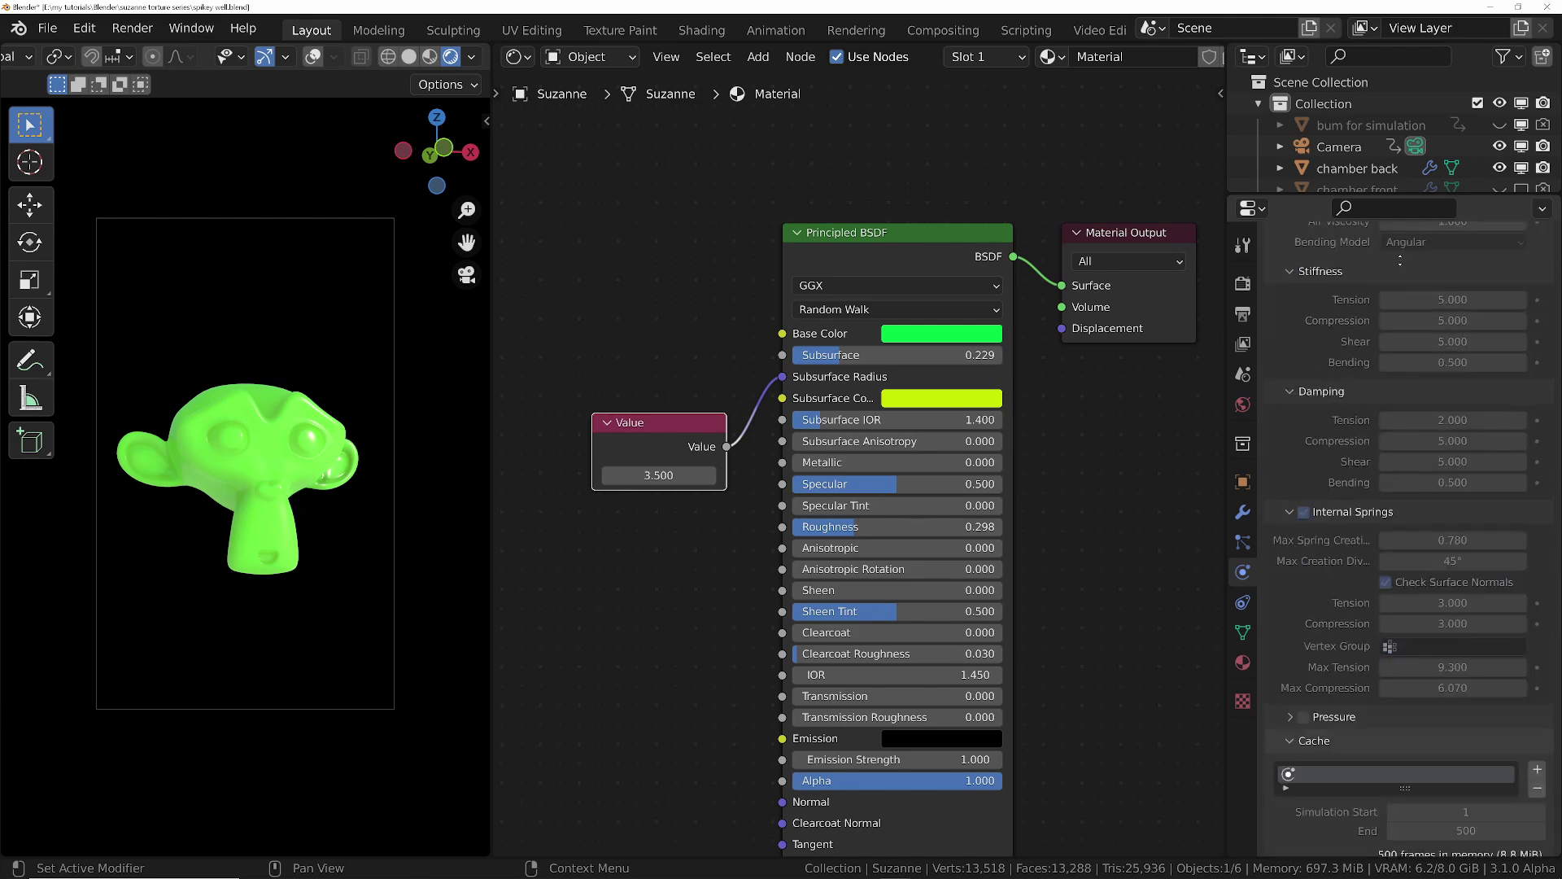
{"action": "scroll", "coordinate": [1400, 261], "scroll_direction": "up", "scroll_amount": 15}
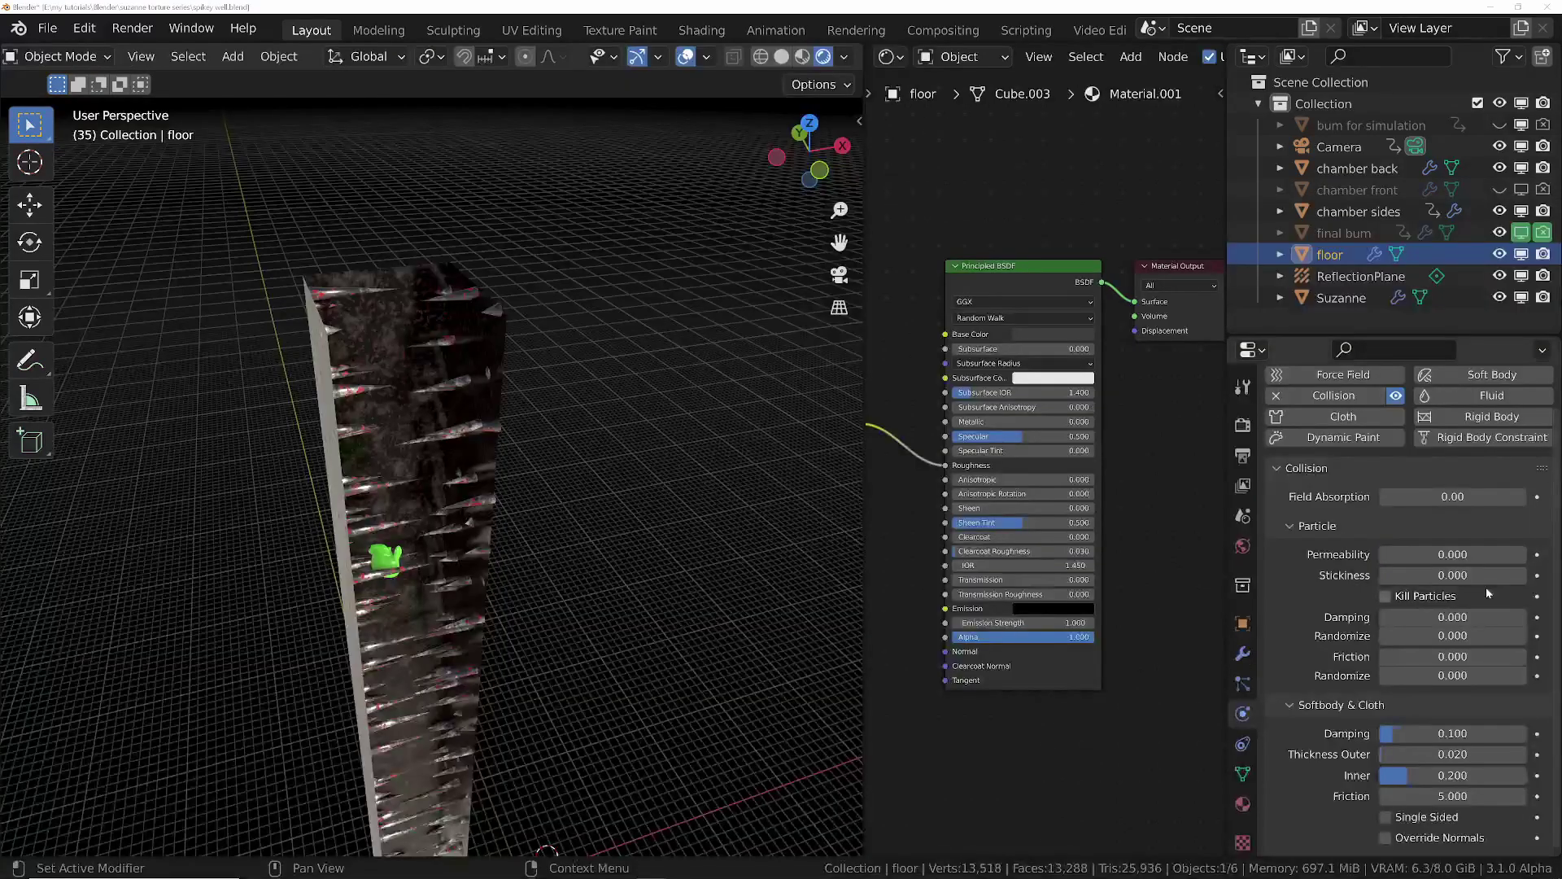
- Select chamber back and then chamber sides, orbiting to see the whole chamber
{"action": "middle_click_drag", "start_coordinate": [423, 488], "coordinate": [434, 448]}
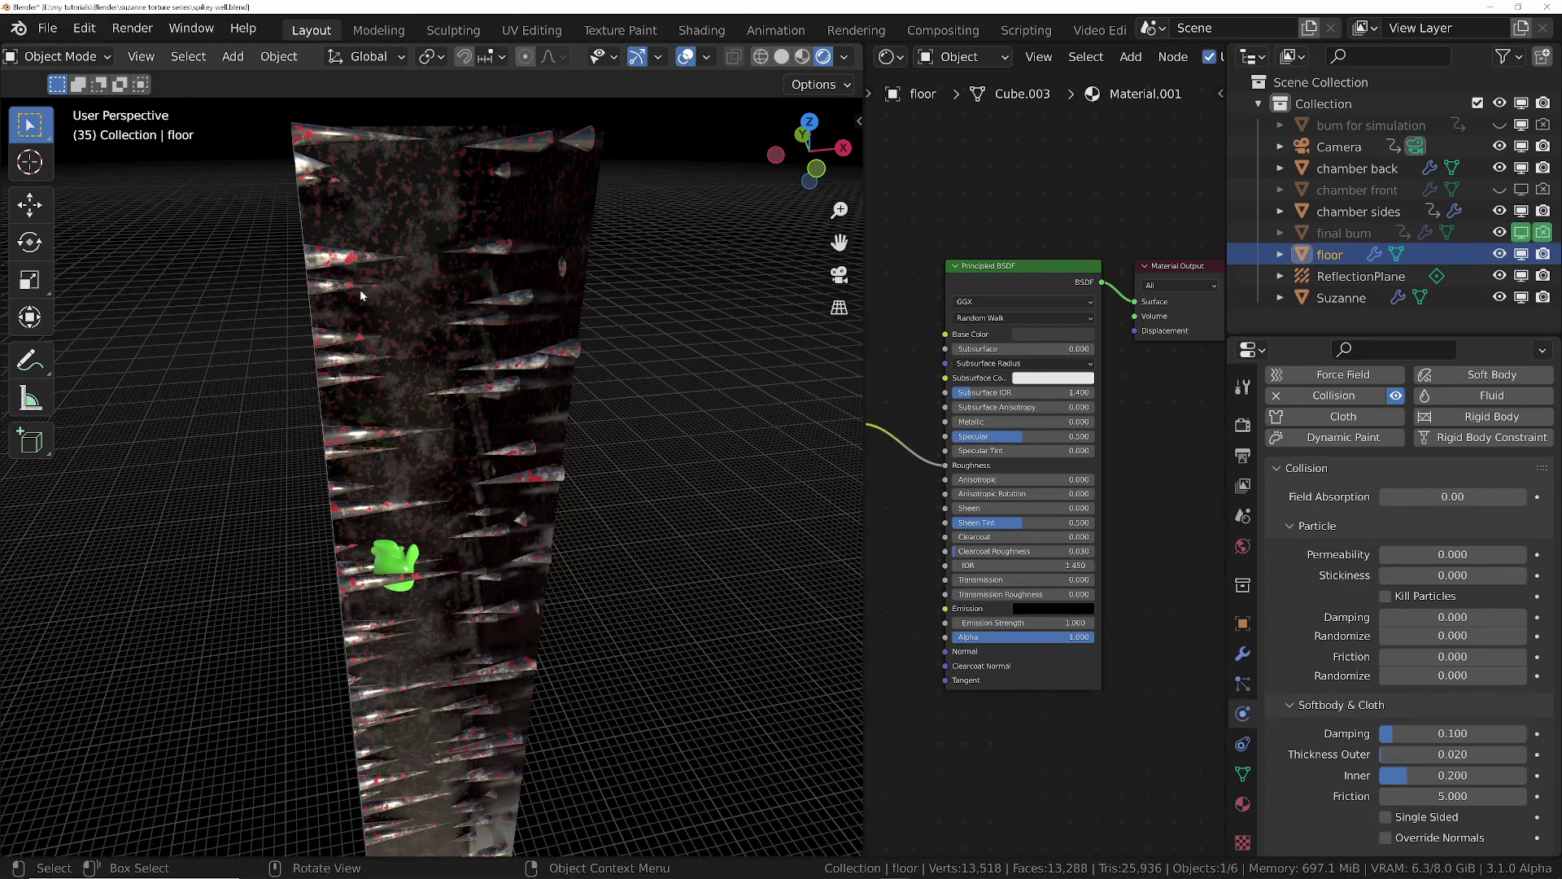
{"action": "left_click", "coordinate": [402, 260]}
{"action": "left_click", "coordinate": [537, 236]}
{"action": "middle_click_drag", "start_coordinate": [539, 239], "coordinate": [504, 350]}
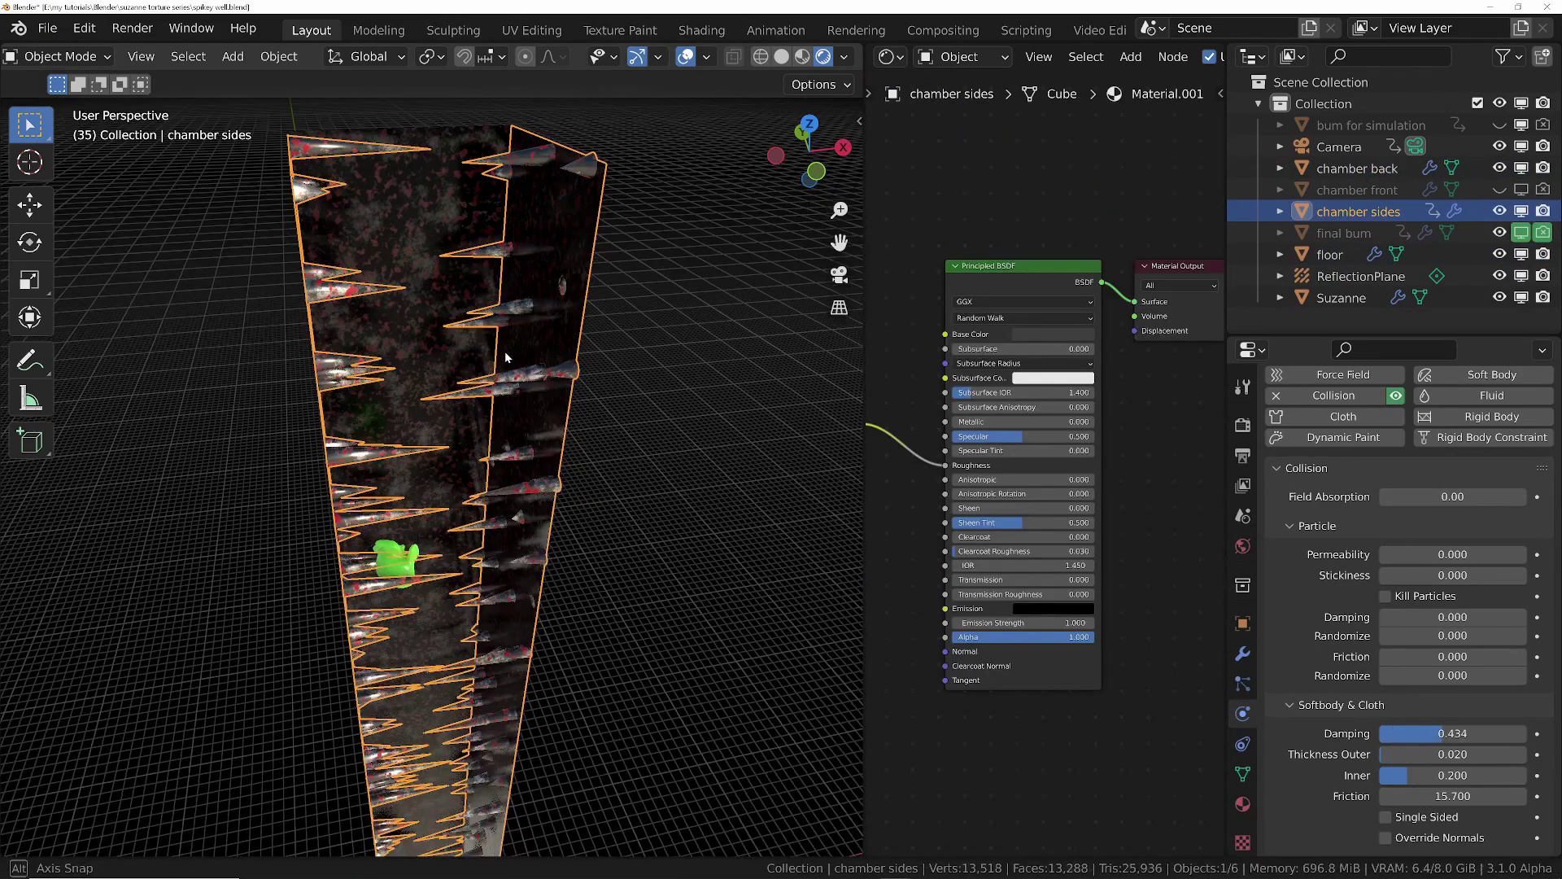
{"action": "scroll", "coordinate": [505, 350], "scroll_direction": "down", "scroll_amount": 4}
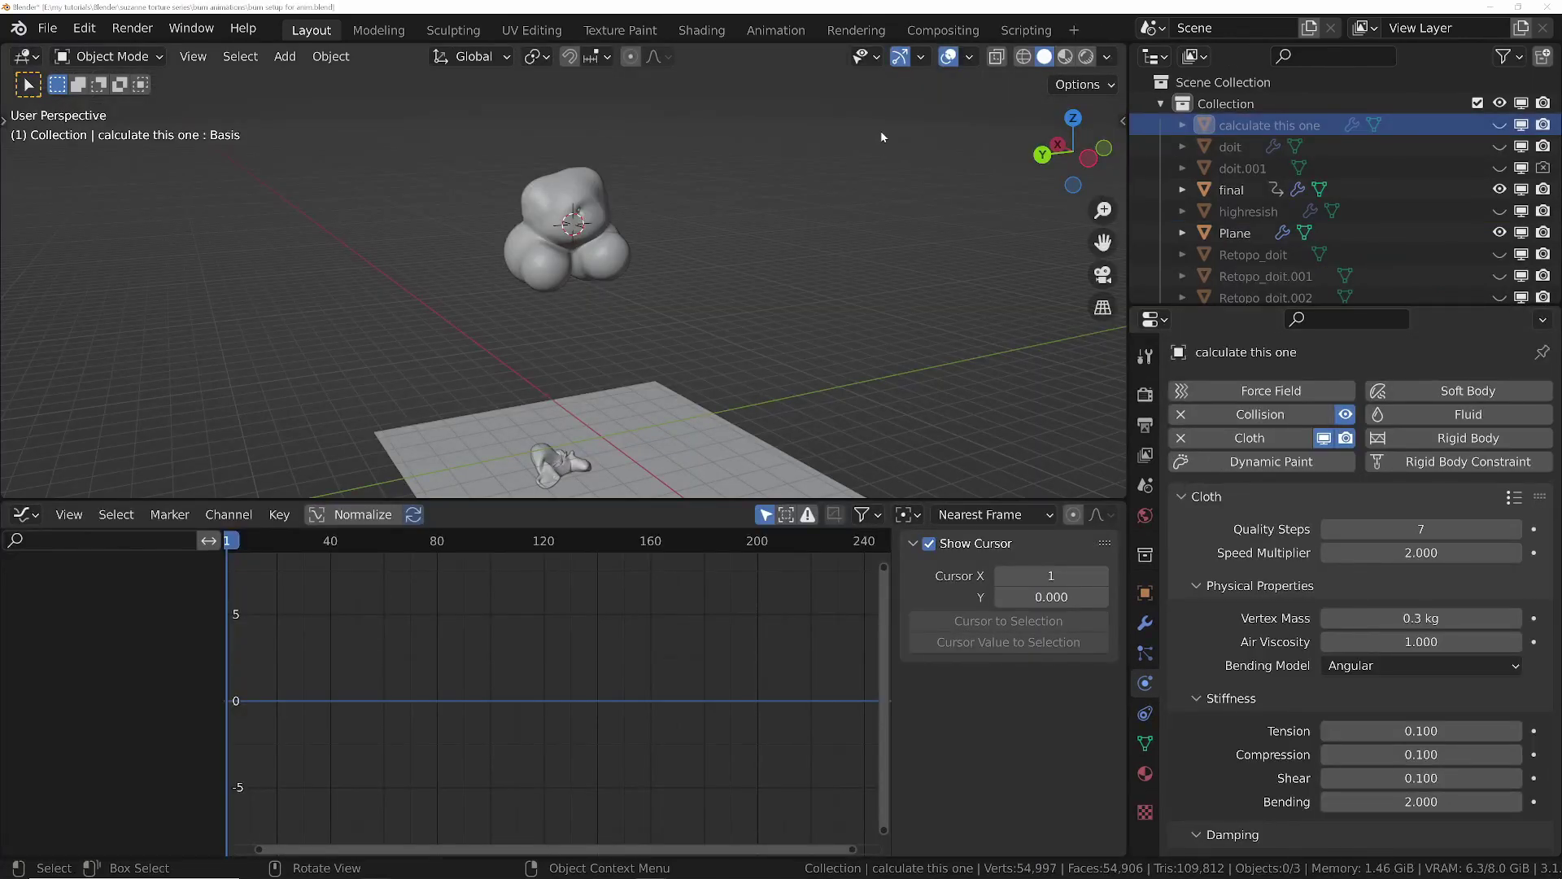
- Select final, enter Edit Mode and delete all its baked keyframes
{"action": "middle_click_drag", "start_coordinate": [570, 222], "coordinate": [598, 254]}
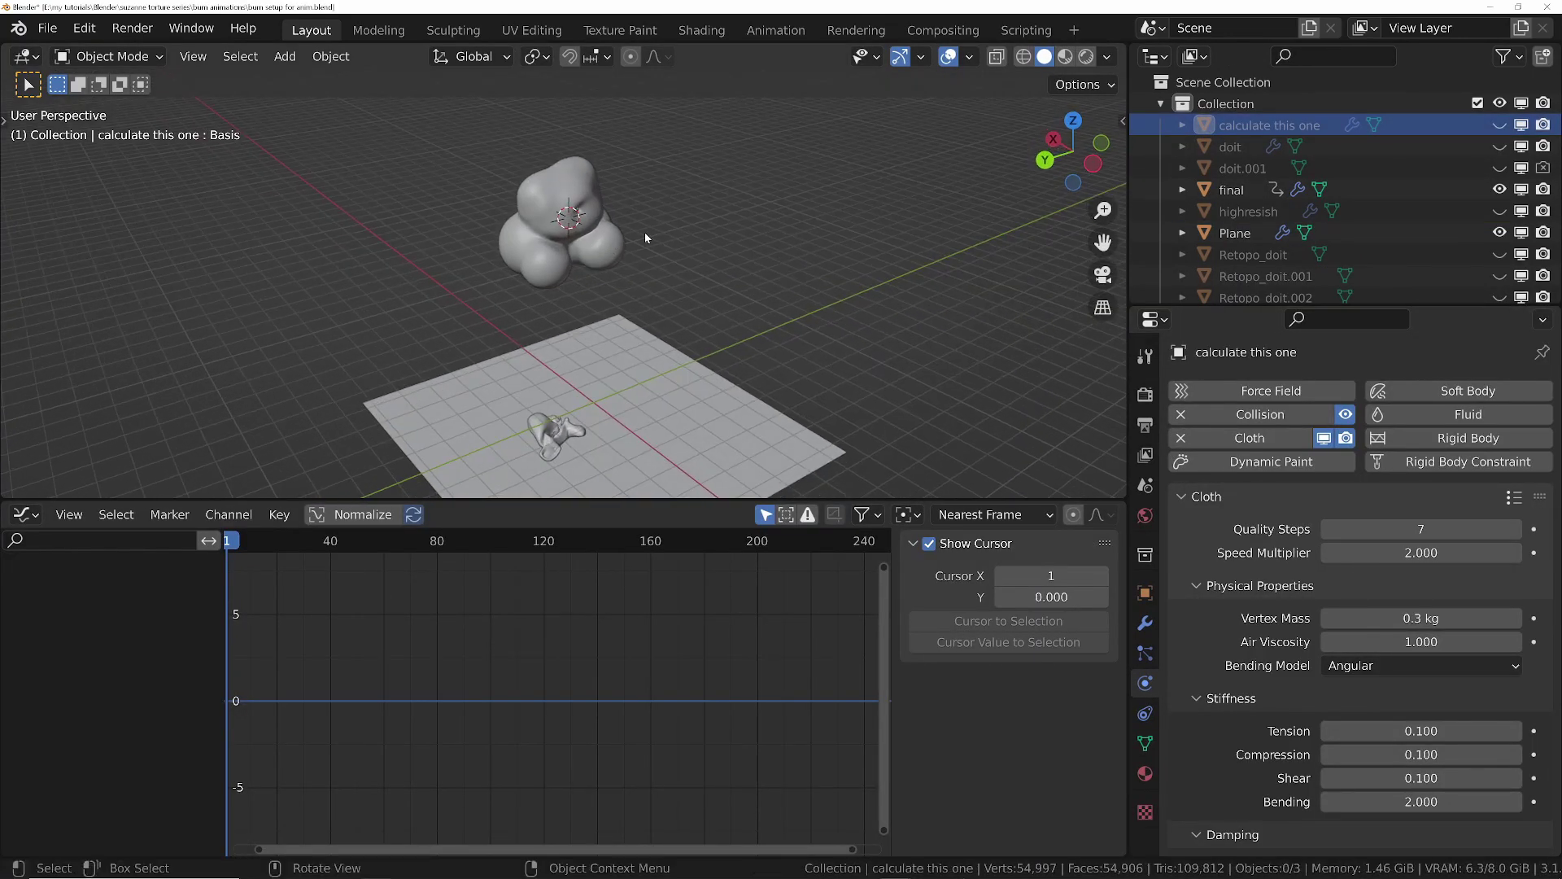
{"action": "left_click", "coordinate": [1231, 189]}
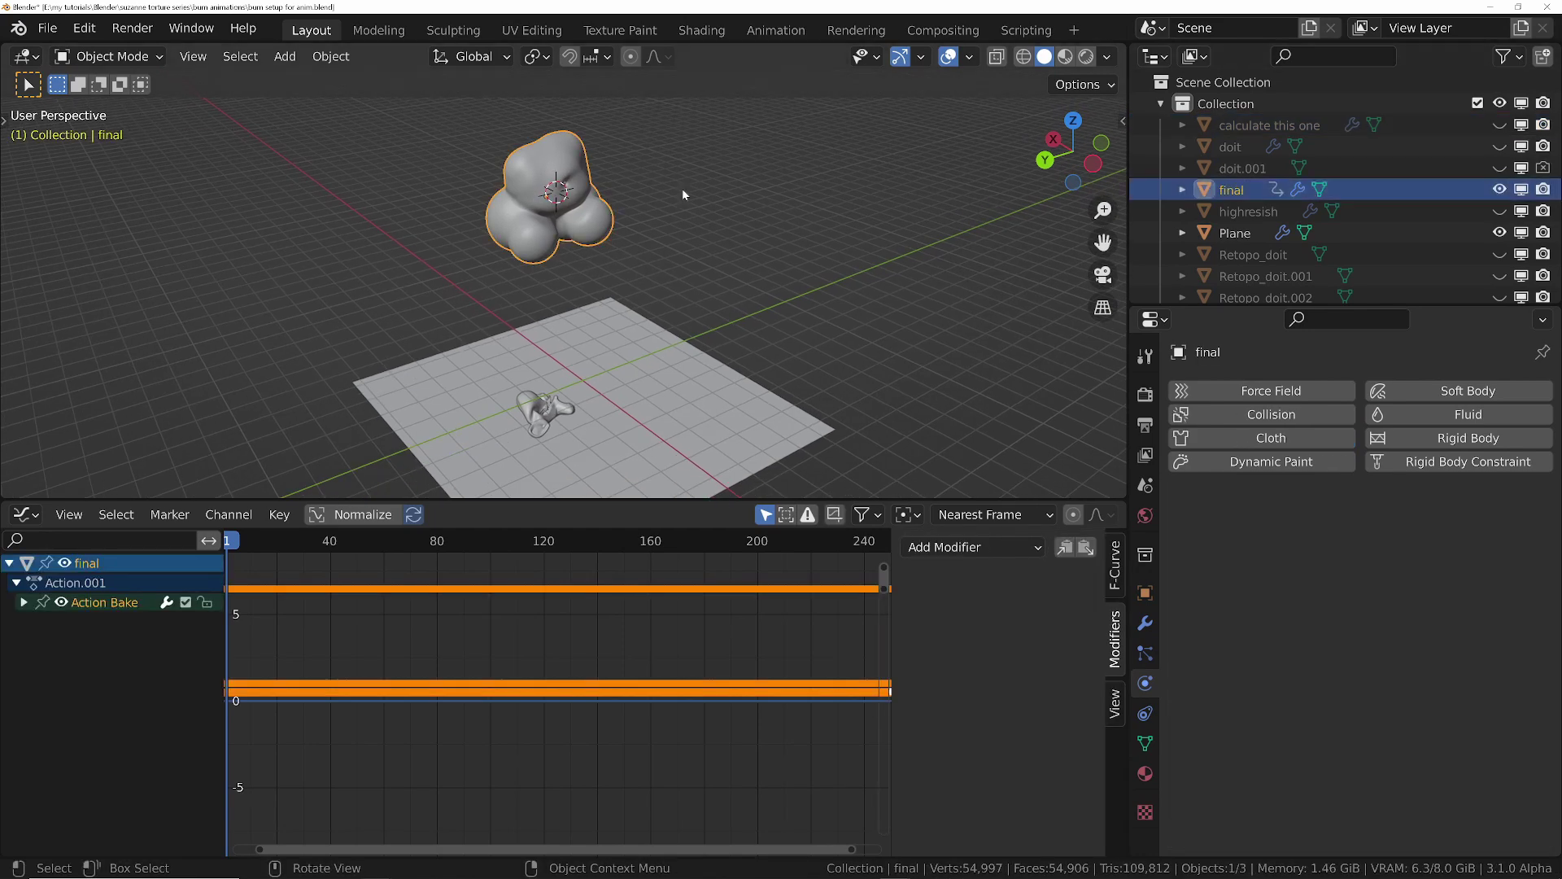
{"action": "key", "text": "KP_Decimal"}
{"action": "key", "text": "Tab"}
{"action": "scroll", "coordinate": [602, 188], "scroll_direction": "up", "scroll_amount": 4}
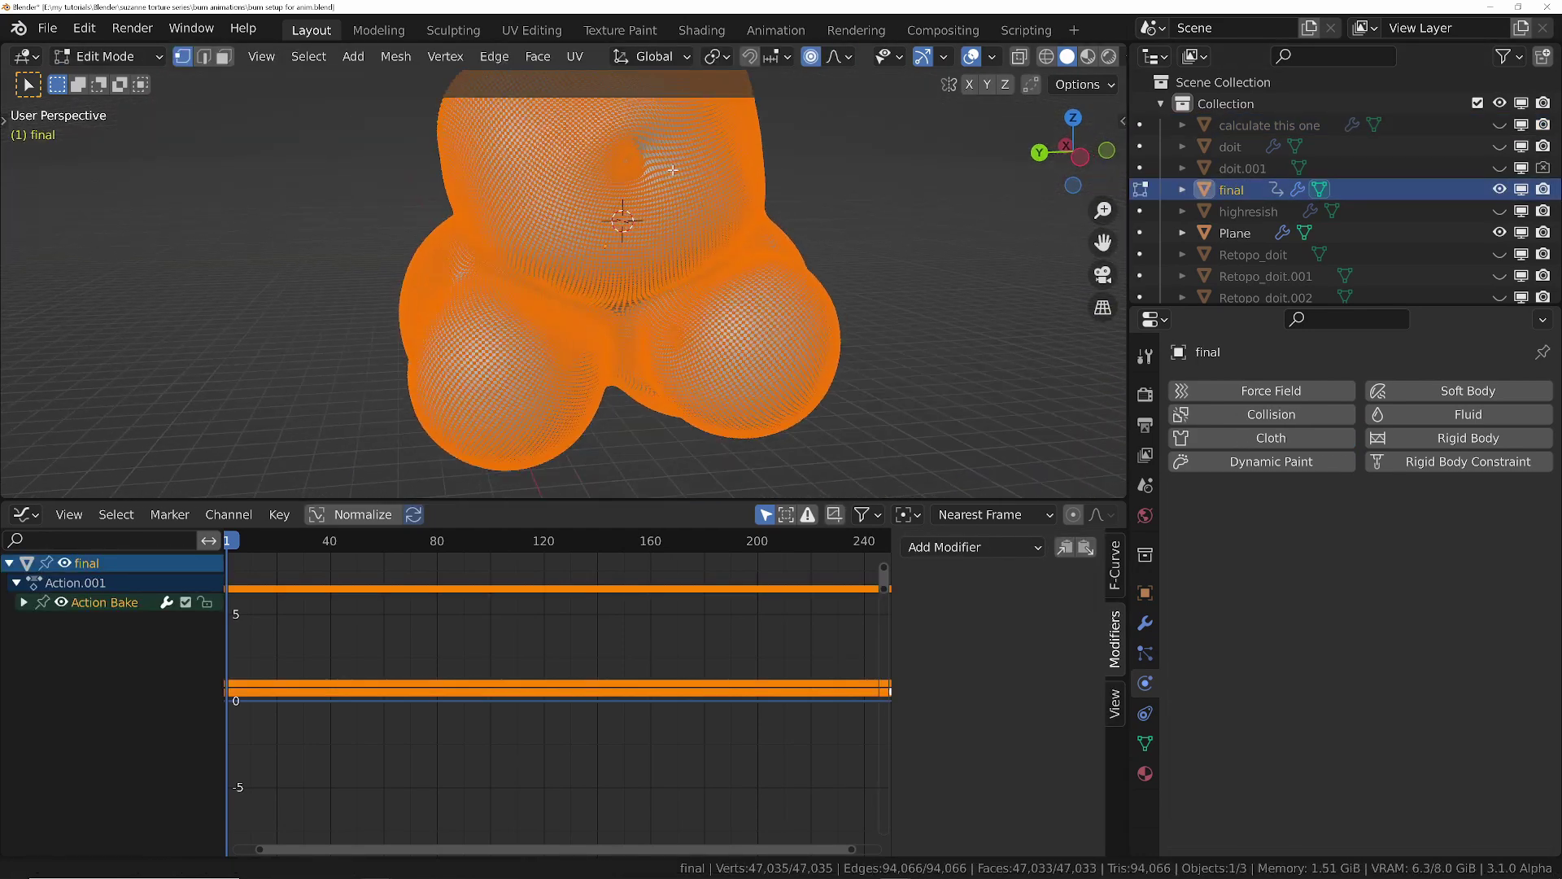
{"action": "scroll", "coordinate": [653, 178], "scroll_direction": "up", "scroll_amount": 2}
{"action": "middle_click_drag", "start_coordinate": [653, 178], "coordinate": [586, 456]}
{"action": "scroll", "coordinate": [522, 235], "scroll_direction": "up", "scroll_amount": 4}
{"action": "scroll", "coordinate": [522, 235], "scroll_direction": "down", "scroll_amount": 6}
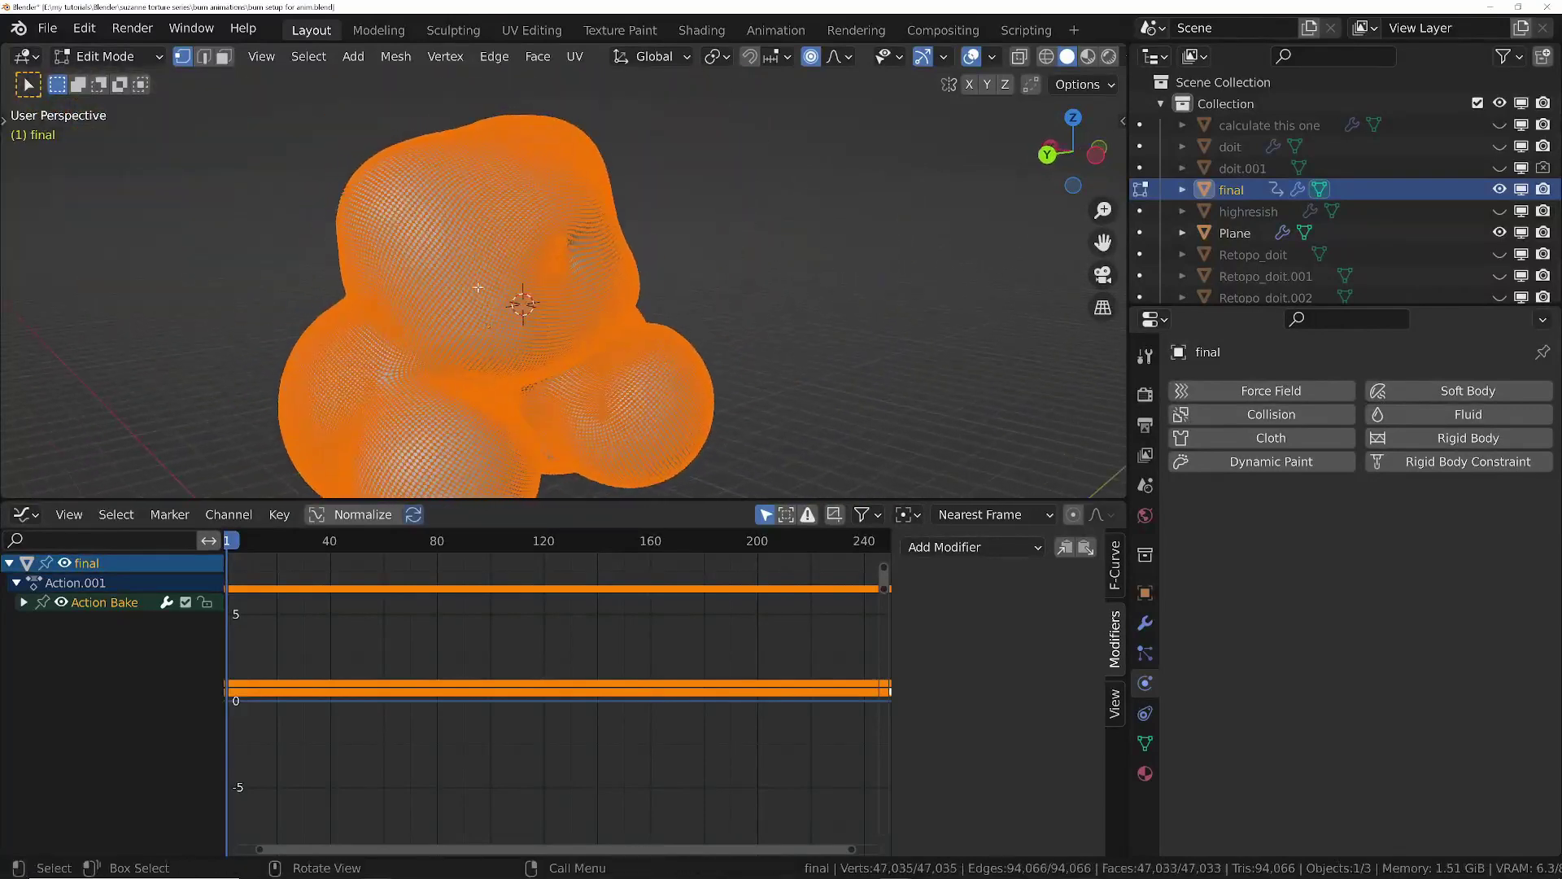
{"action": "key", "text": "x"}
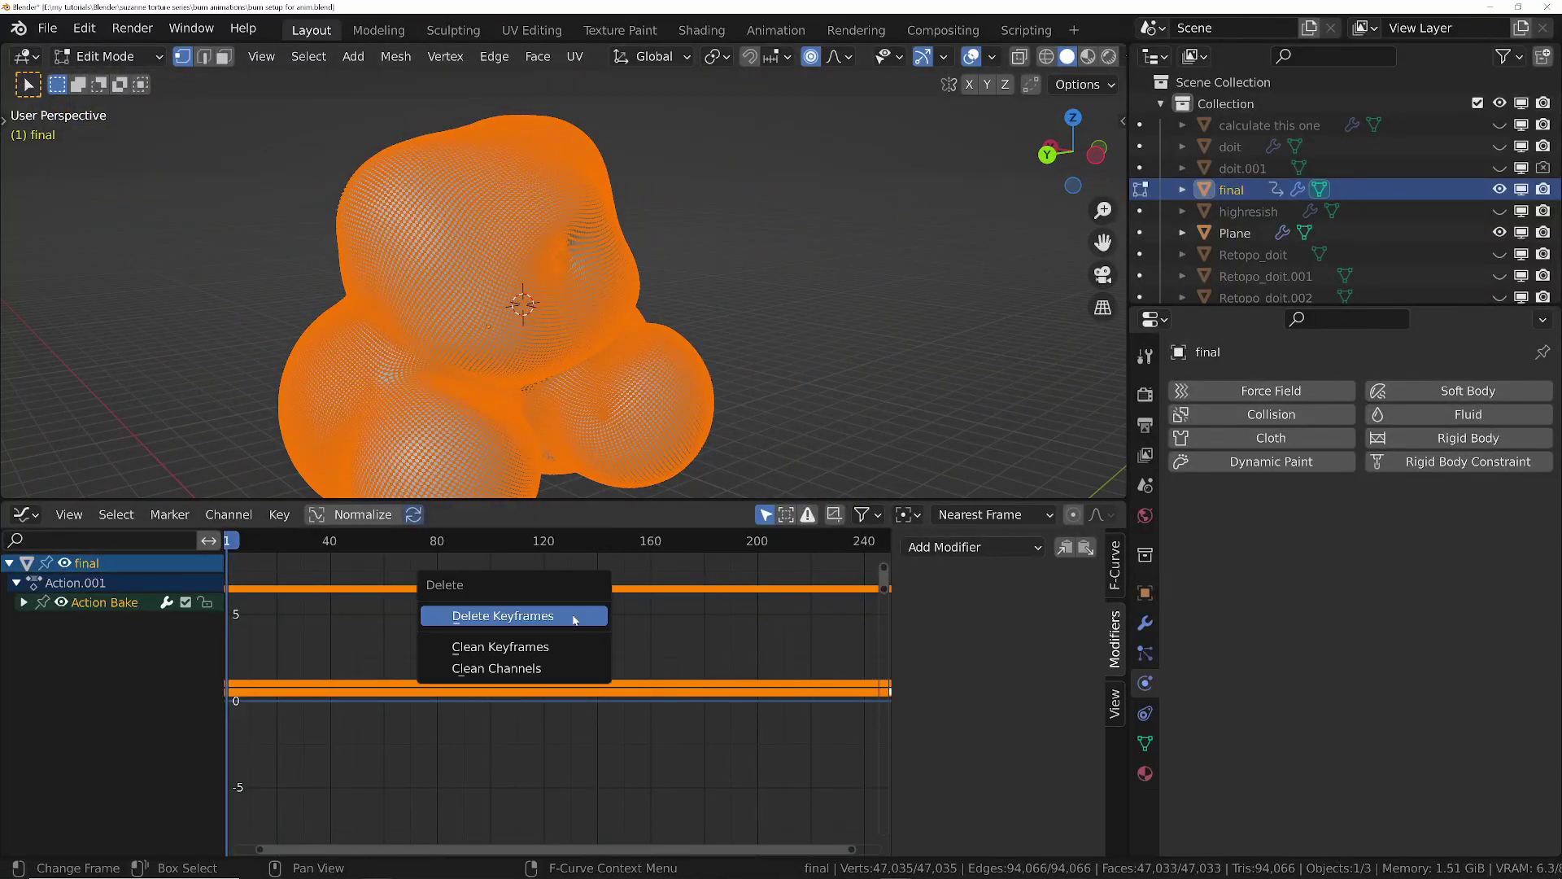
{"action": "left_click", "coordinate": [573, 614]}
- Return to Object Mode, hide final and show calculate this one
{"action": "key", "text": "ctrl+Tab"}
{"action": "left_click", "coordinate": [257, 283]}
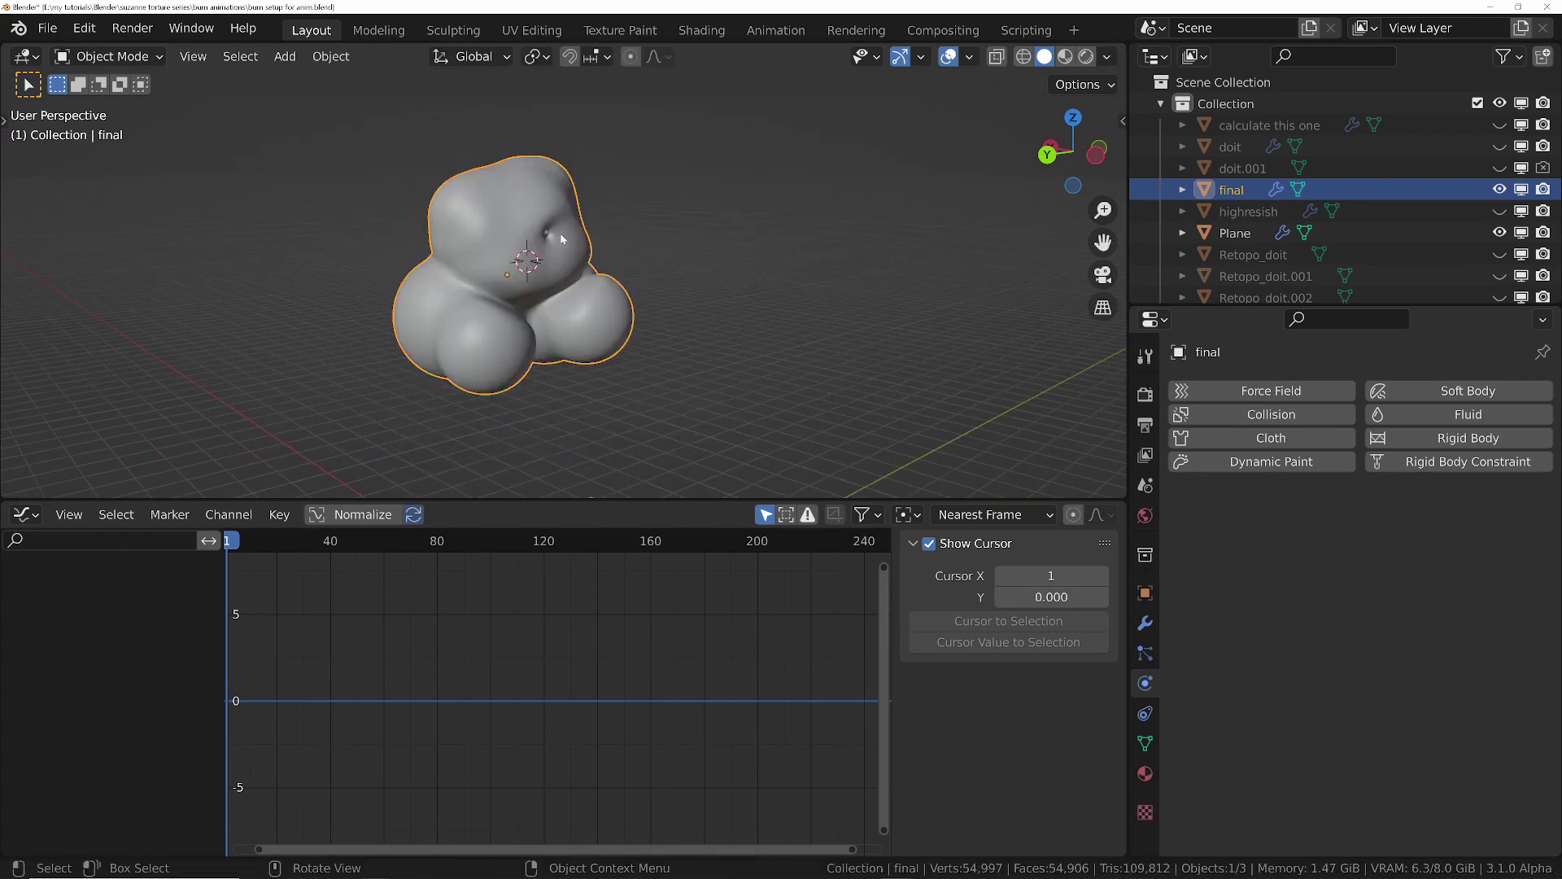
{"action": "scroll", "coordinate": [561, 238], "scroll_direction": "down", "scroll_amount": 3}
{"action": "middle_click_drag", "start_coordinate": [562, 237], "coordinate": [596, 249]}
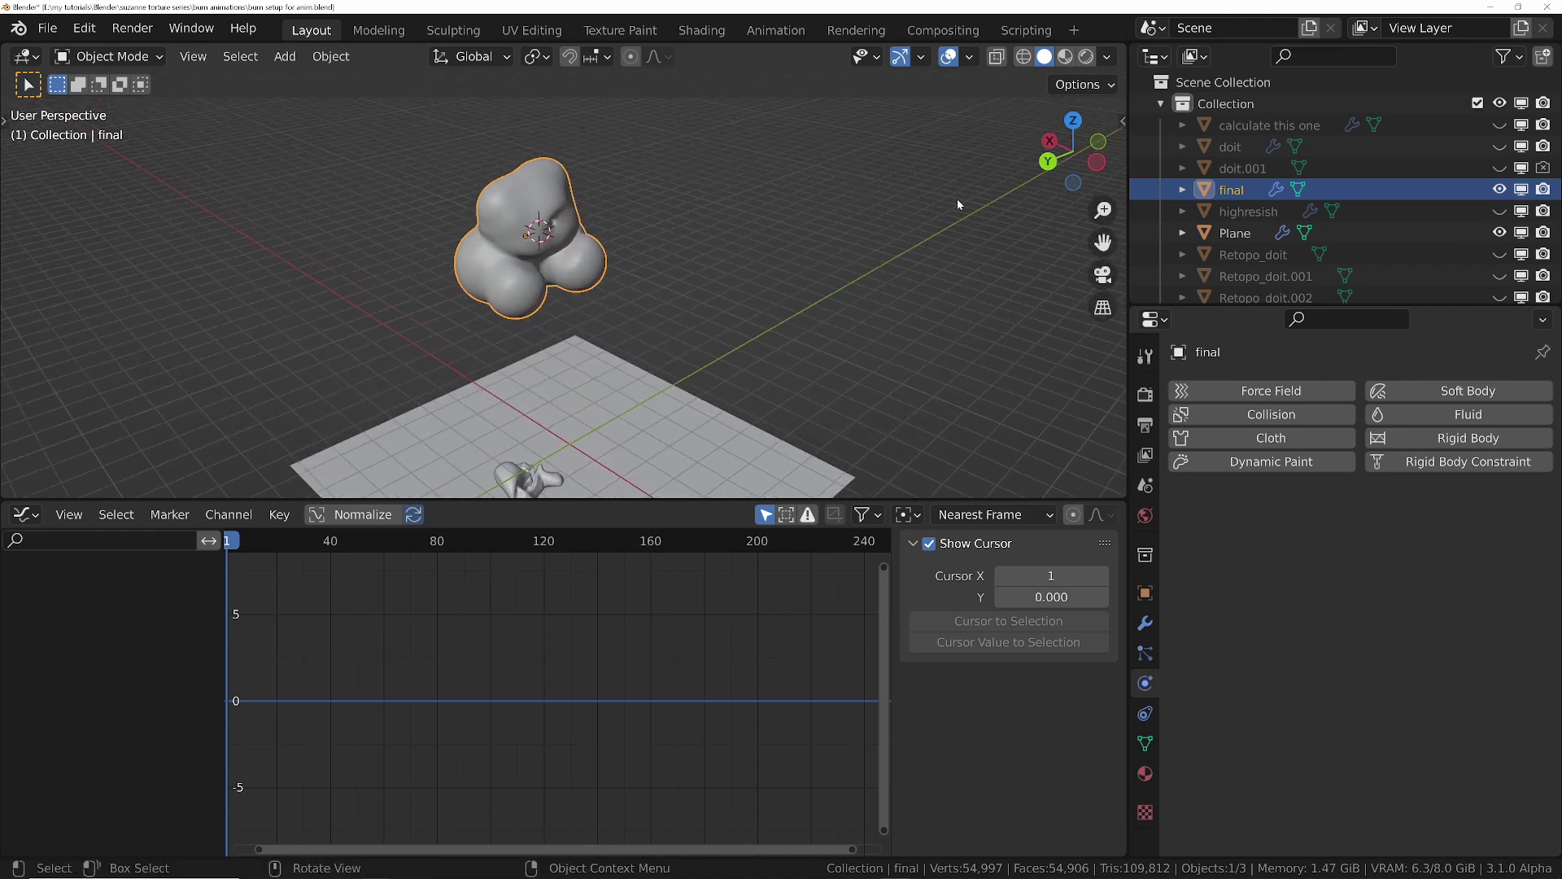
{"action": "left_click", "coordinate": [1499, 189]}
{"action": "left_click", "coordinate": [1499, 125]}
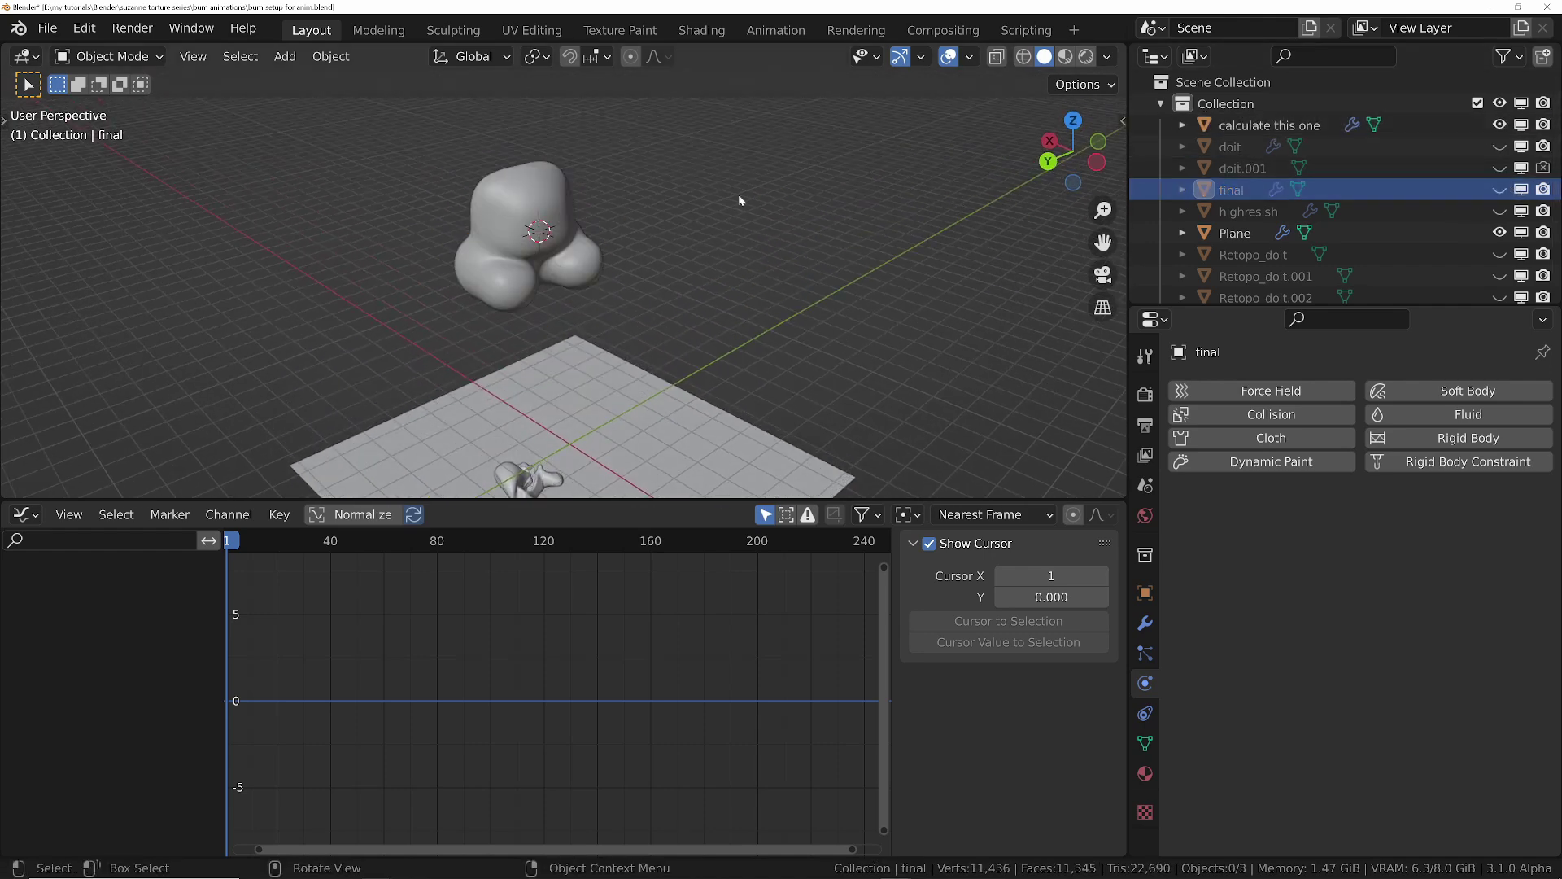
- Switch to solid shading, then show final and hide calculate this one
{"action": "left_click", "coordinate": [541, 234]}
{"action": "scroll", "coordinate": [569, 232], "scroll_direction": "up", "scroll_amount": 4}
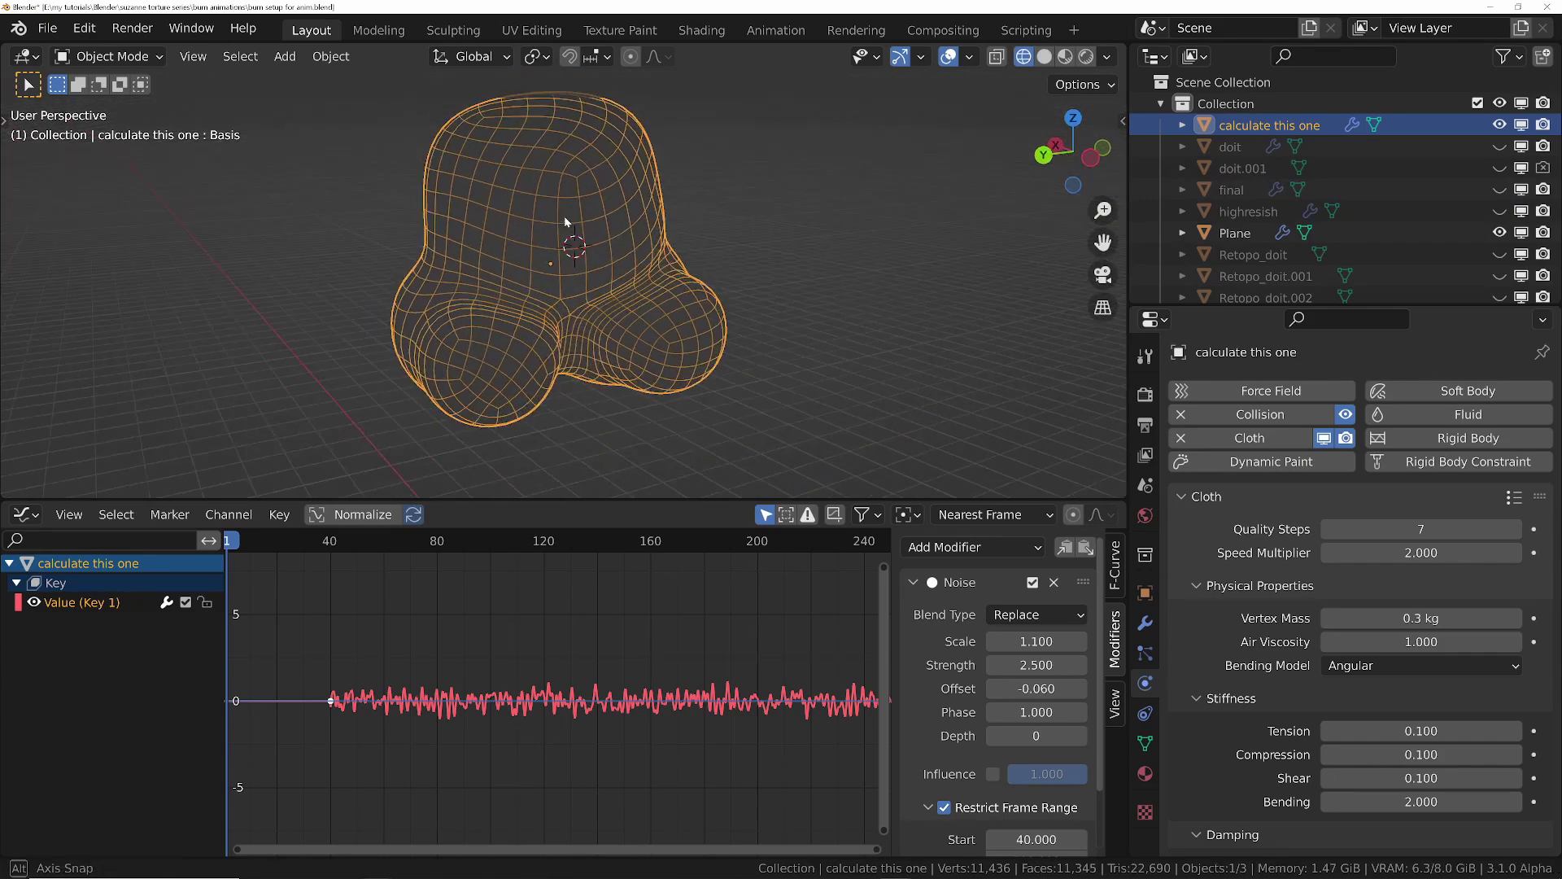
{"action": "middle_click_drag", "start_coordinate": [564, 216], "coordinate": [507, 227]}
{"action": "key", "text": "shift+z"}
{"action": "scroll", "coordinate": [569, 213], "scroll_direction": "down", "scroll_amount": 4}
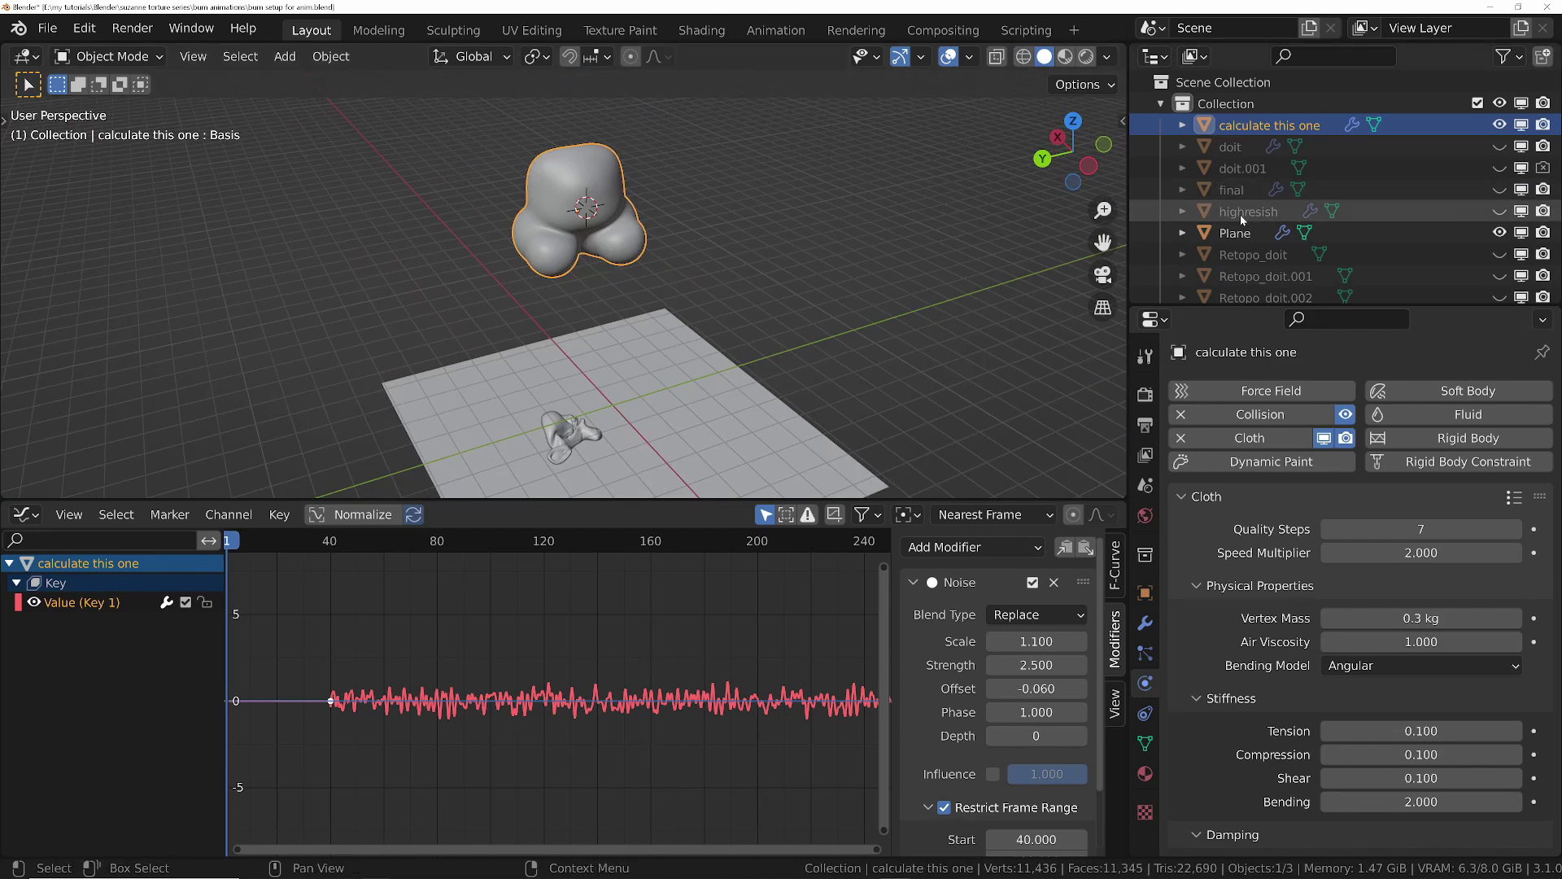
{"action": "left_click", "coordinate": [1276, 189]}
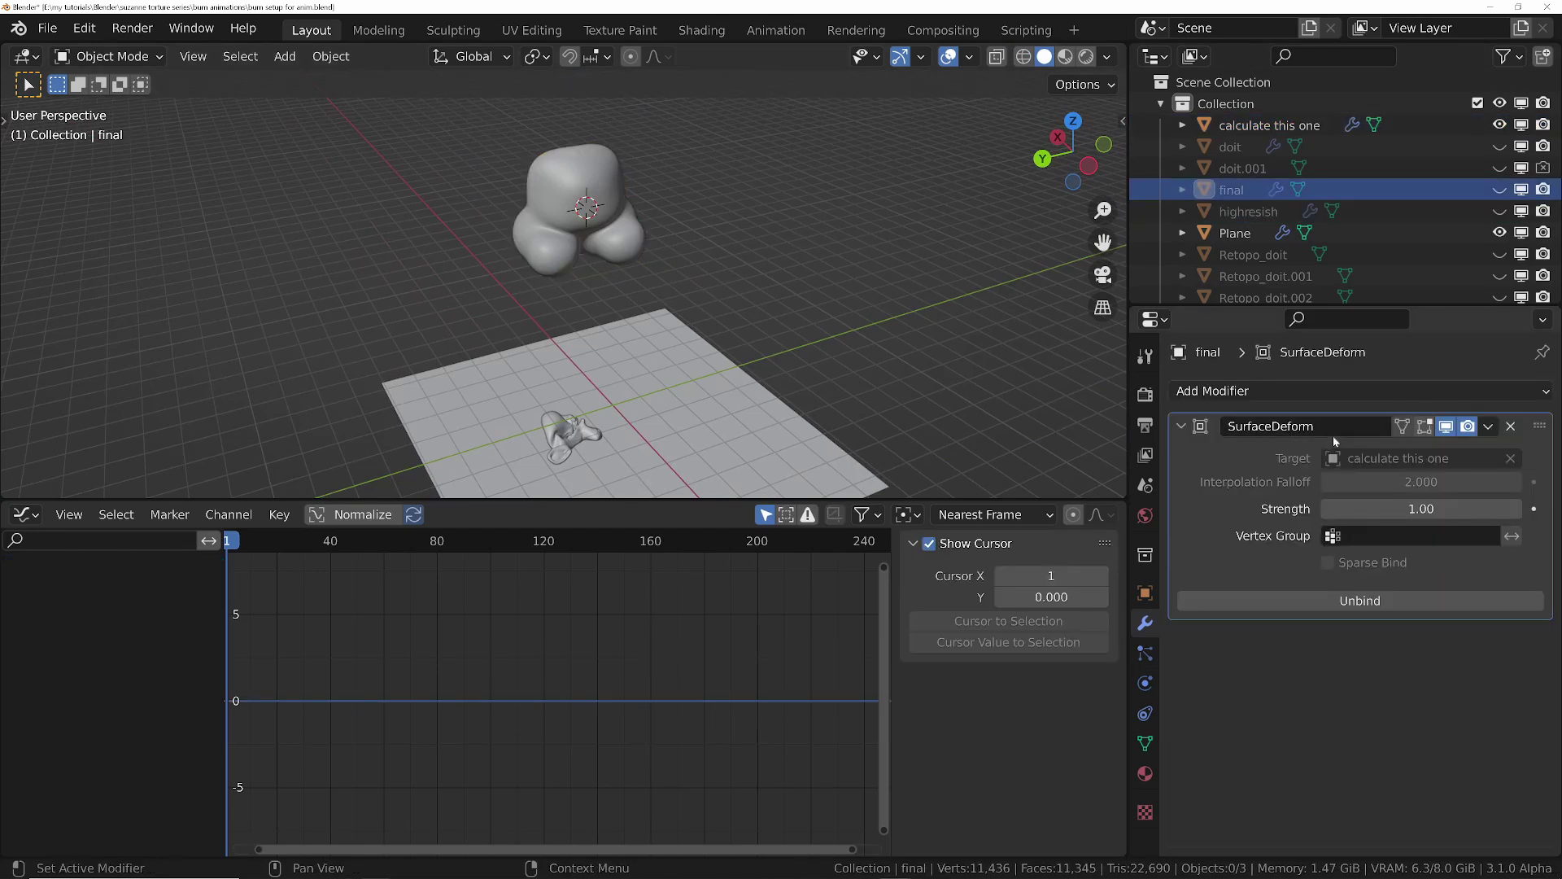
{"action": "left_click", "coordinate": [1499, 189]}
{"action": "left_click", "coordinate": [1499, 125]}
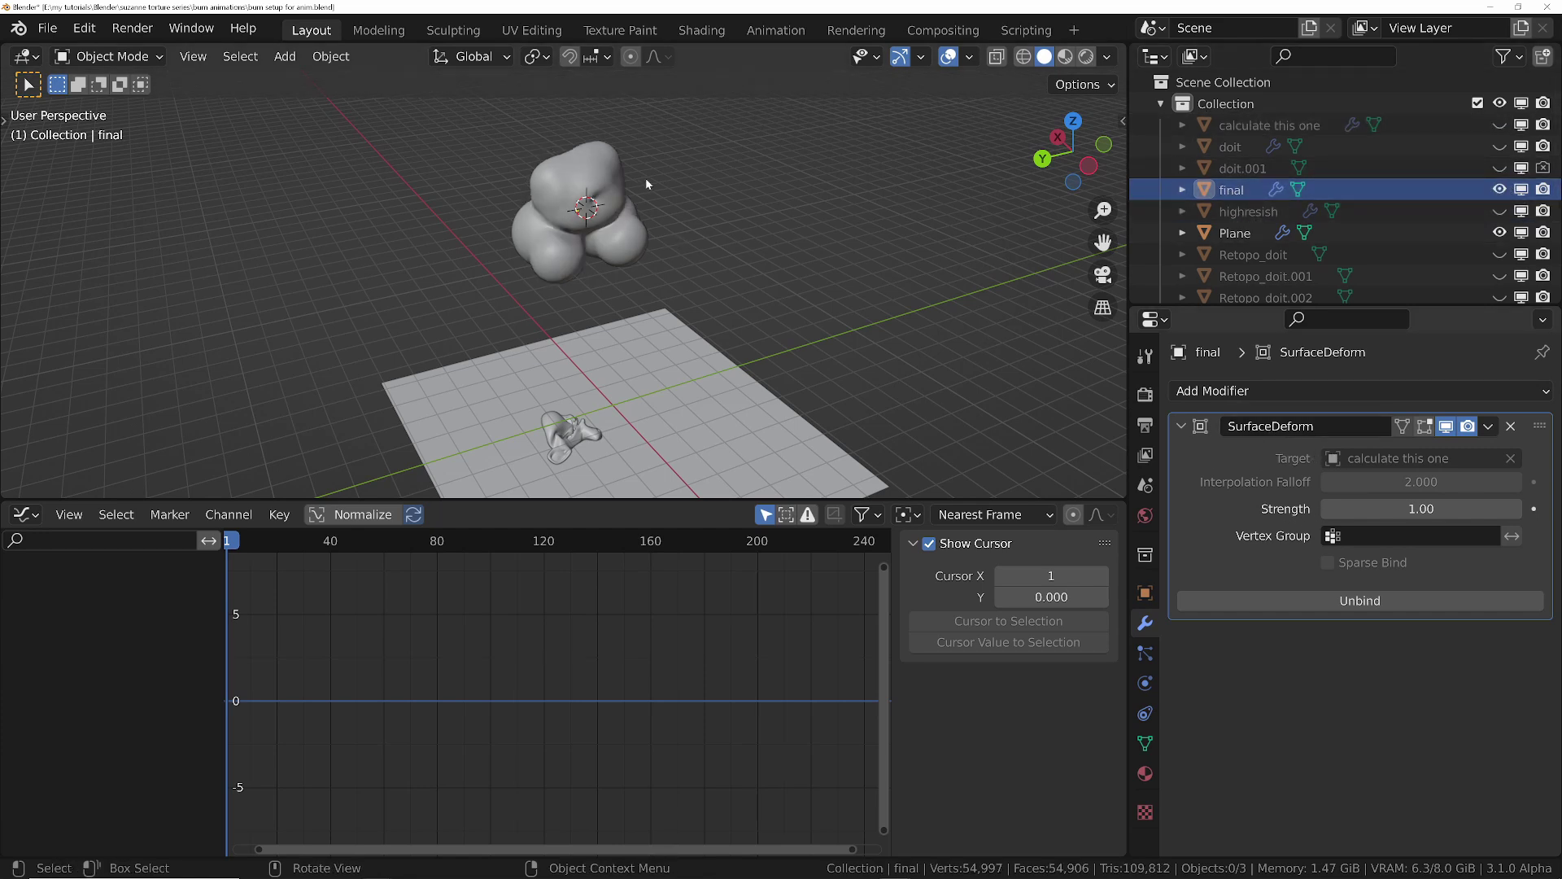
- Play the animation and stop at frame 53 once the blob has landed
{"action": "key", "text": "space"}
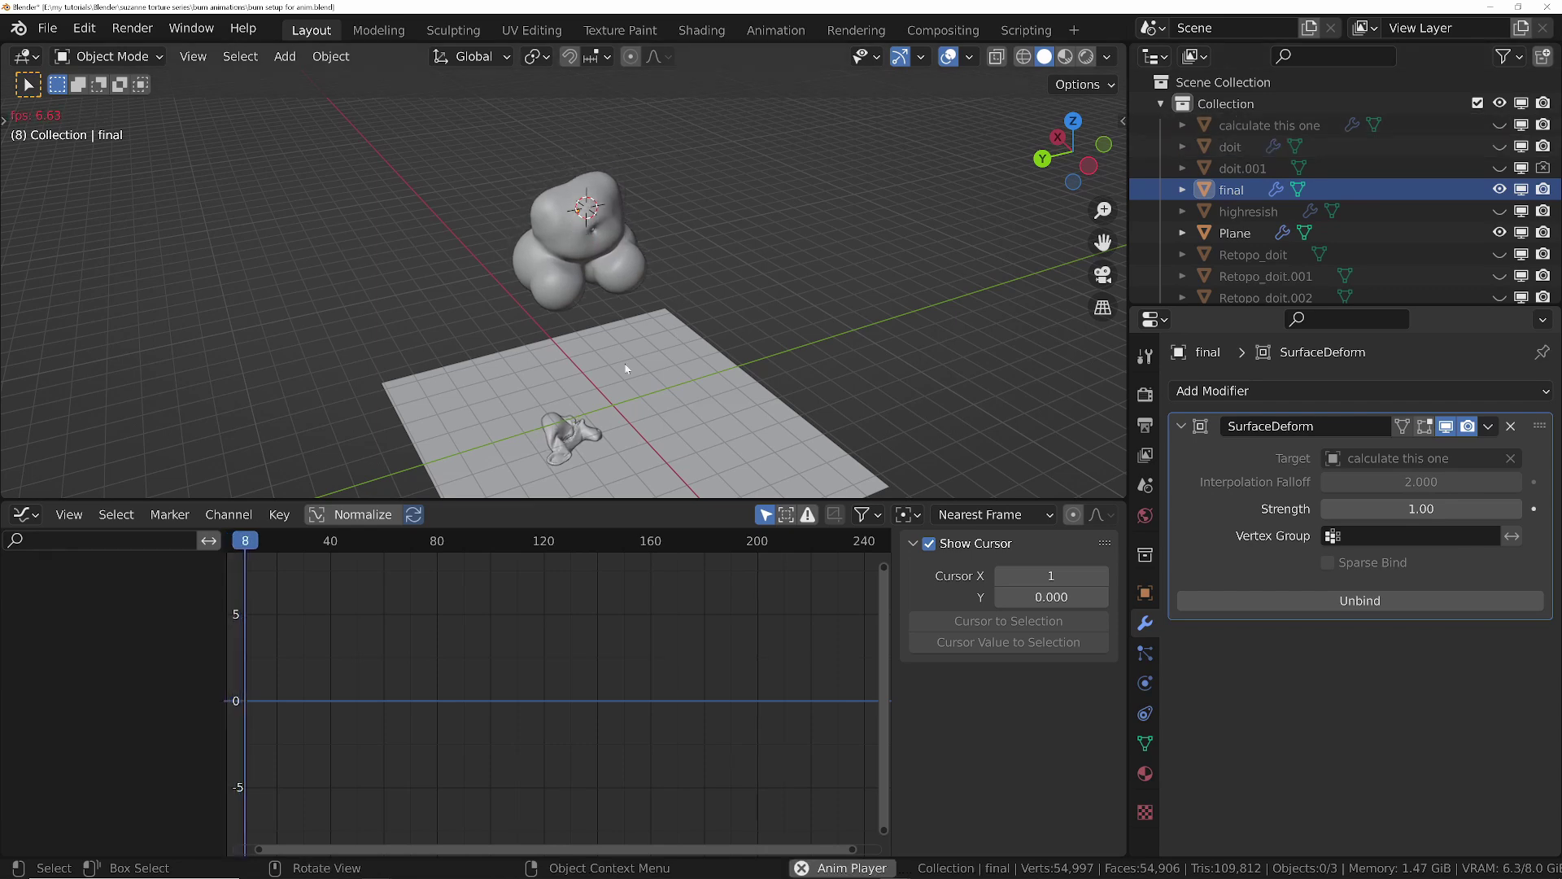
{"action": "middle_click_drag", "start_coordinate": [622, 383], "coordinate": [611, 360]}
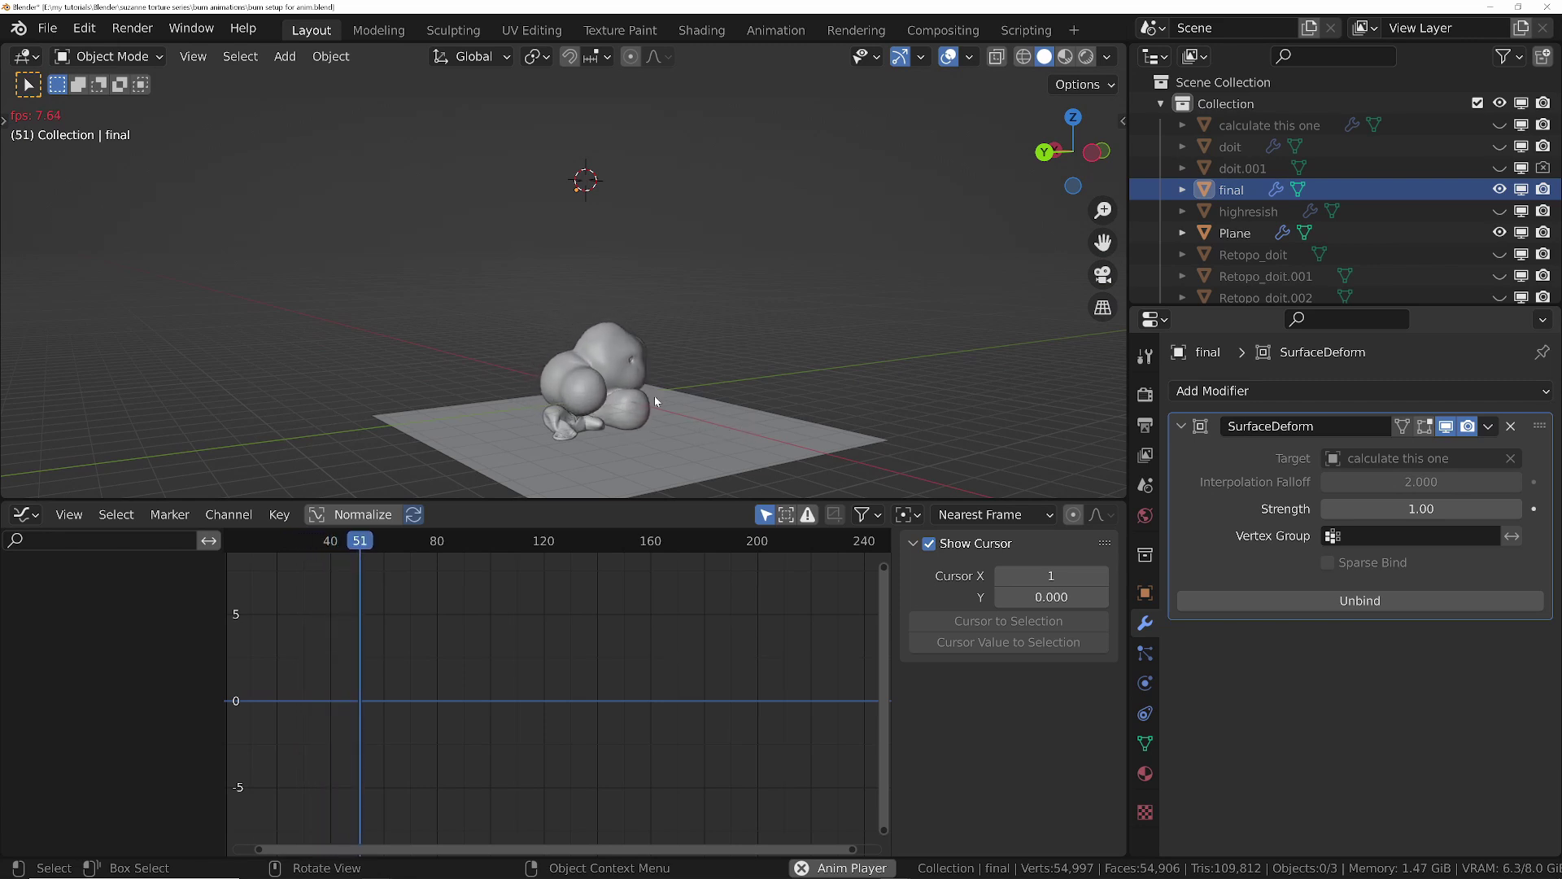
{"action": "key", "text": "space"}
- Hide final and make calculate this one visible and active
{"action": "left_click", "coordinate": [1286, 126], "text": "ctrl"}
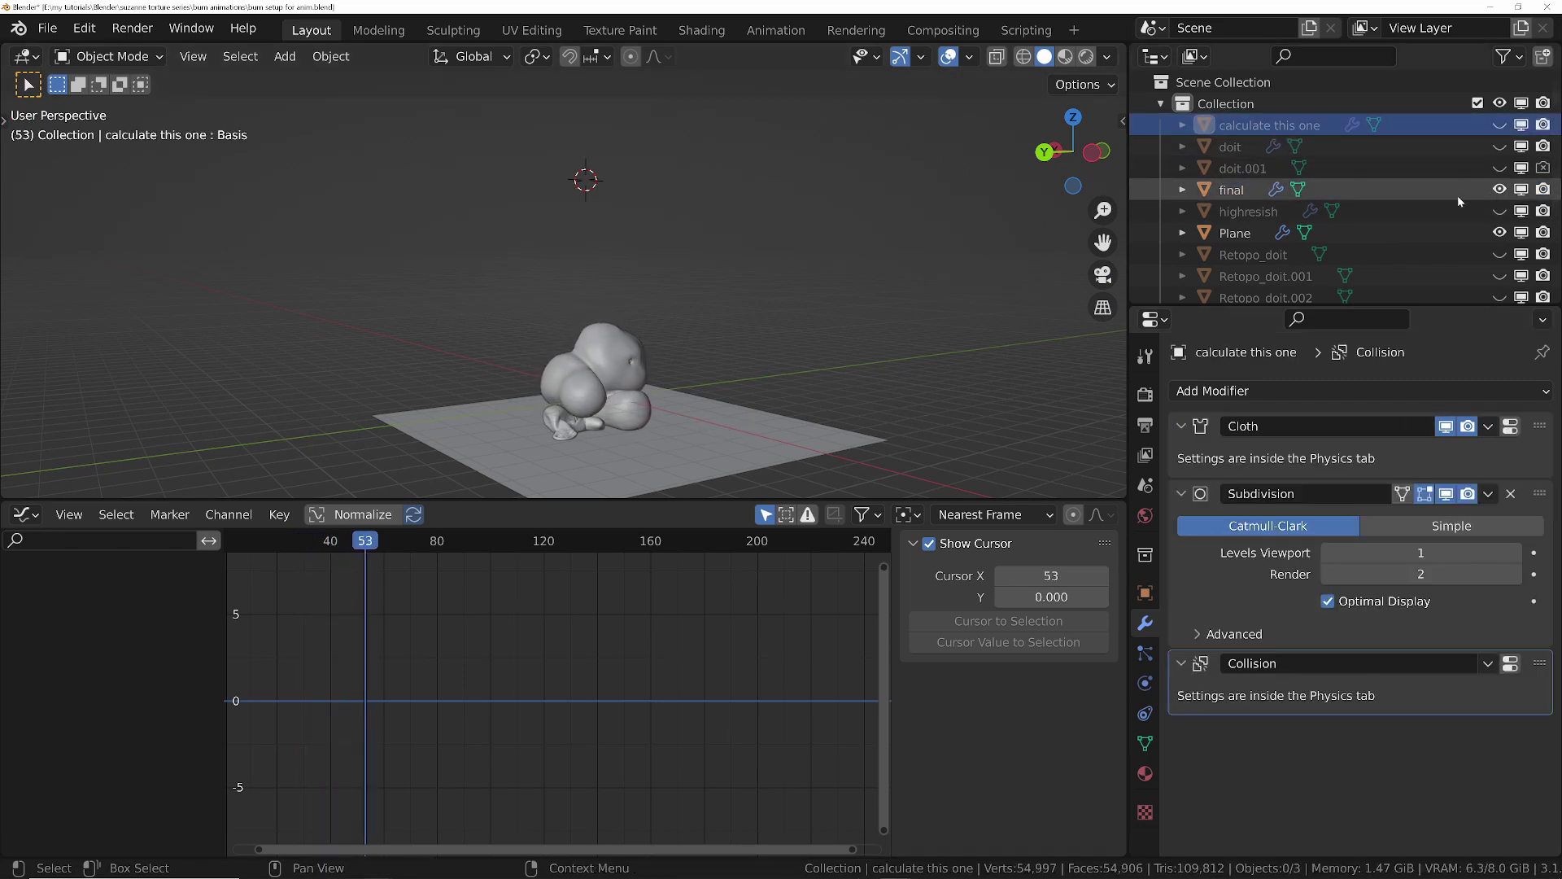
{"action": "left_click", "coordinate": [1499, 189]}
{"action": "left_click", "coordinate": [1500, 124]}
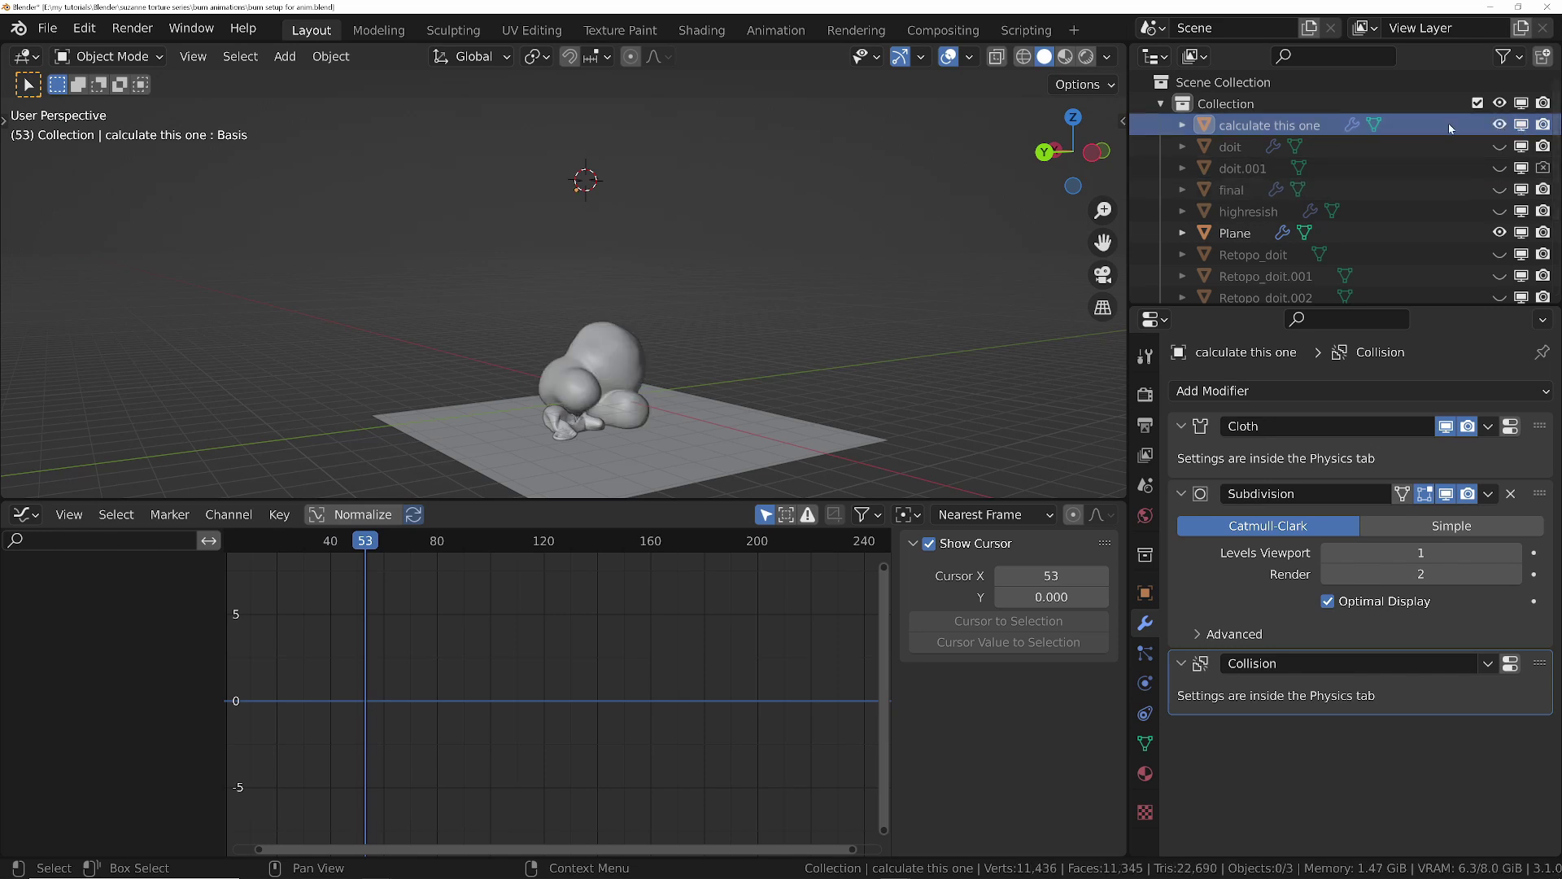
{"action": "left_click", "coordinate": [1301, 126]}
{"action": "scroll", "coordinate": [622, 630], "scroll_direction": "up", "scroll_amount": 2}
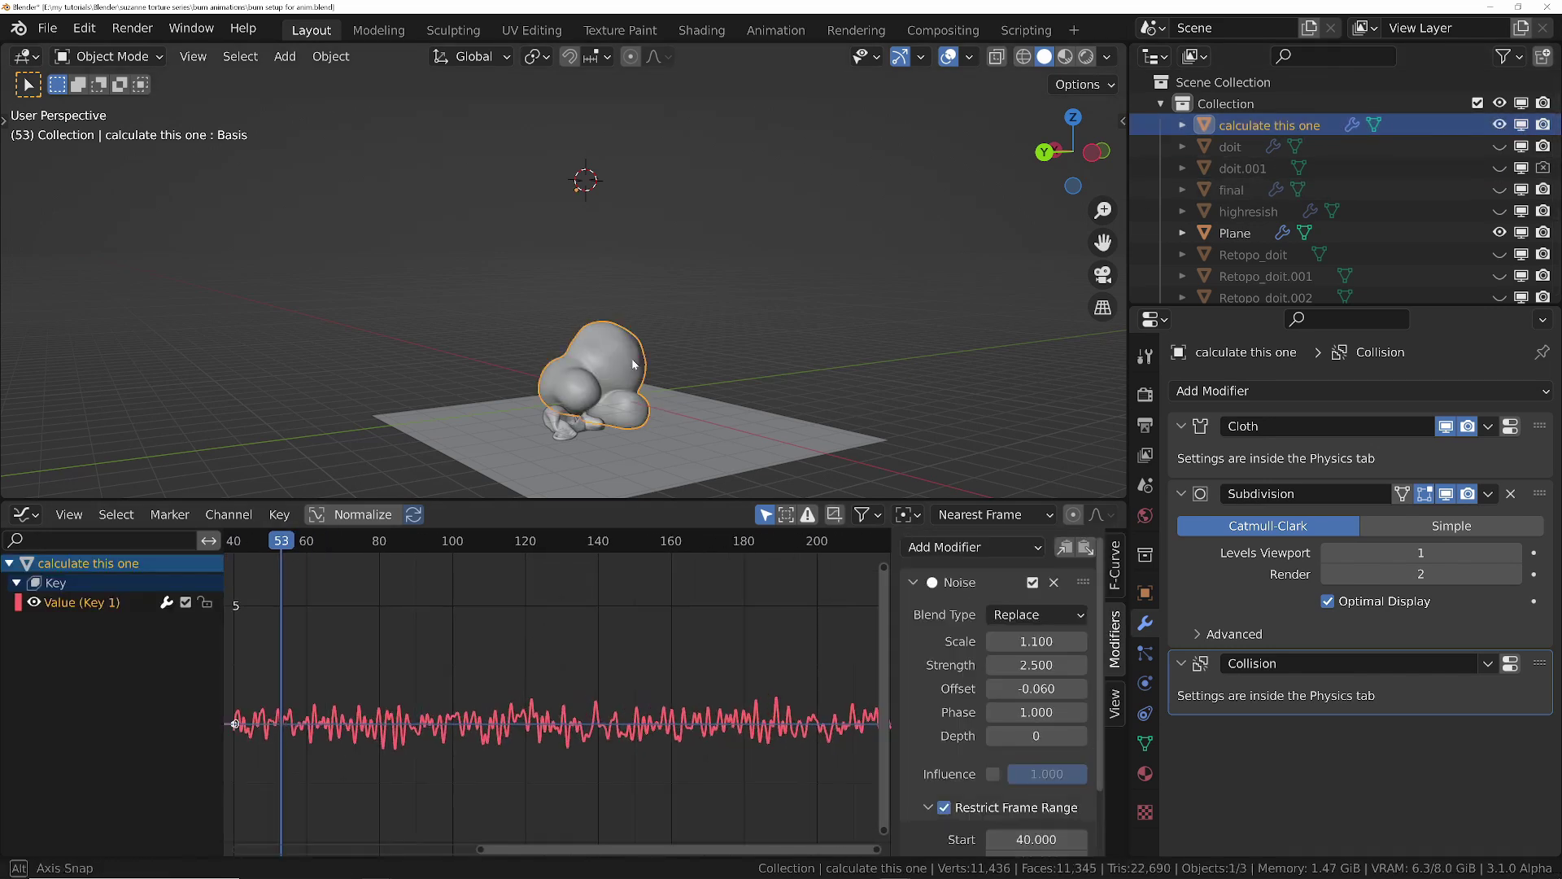
{"action": "middle_click_drag", "start_coordinate": [570, 260], "coordinate": [634, 260]}
- Show the blob's shape keys in Edit Mode, toggling between Key 1 and Basis
{"action": "left_click", "coordinate": [1144, 742]}
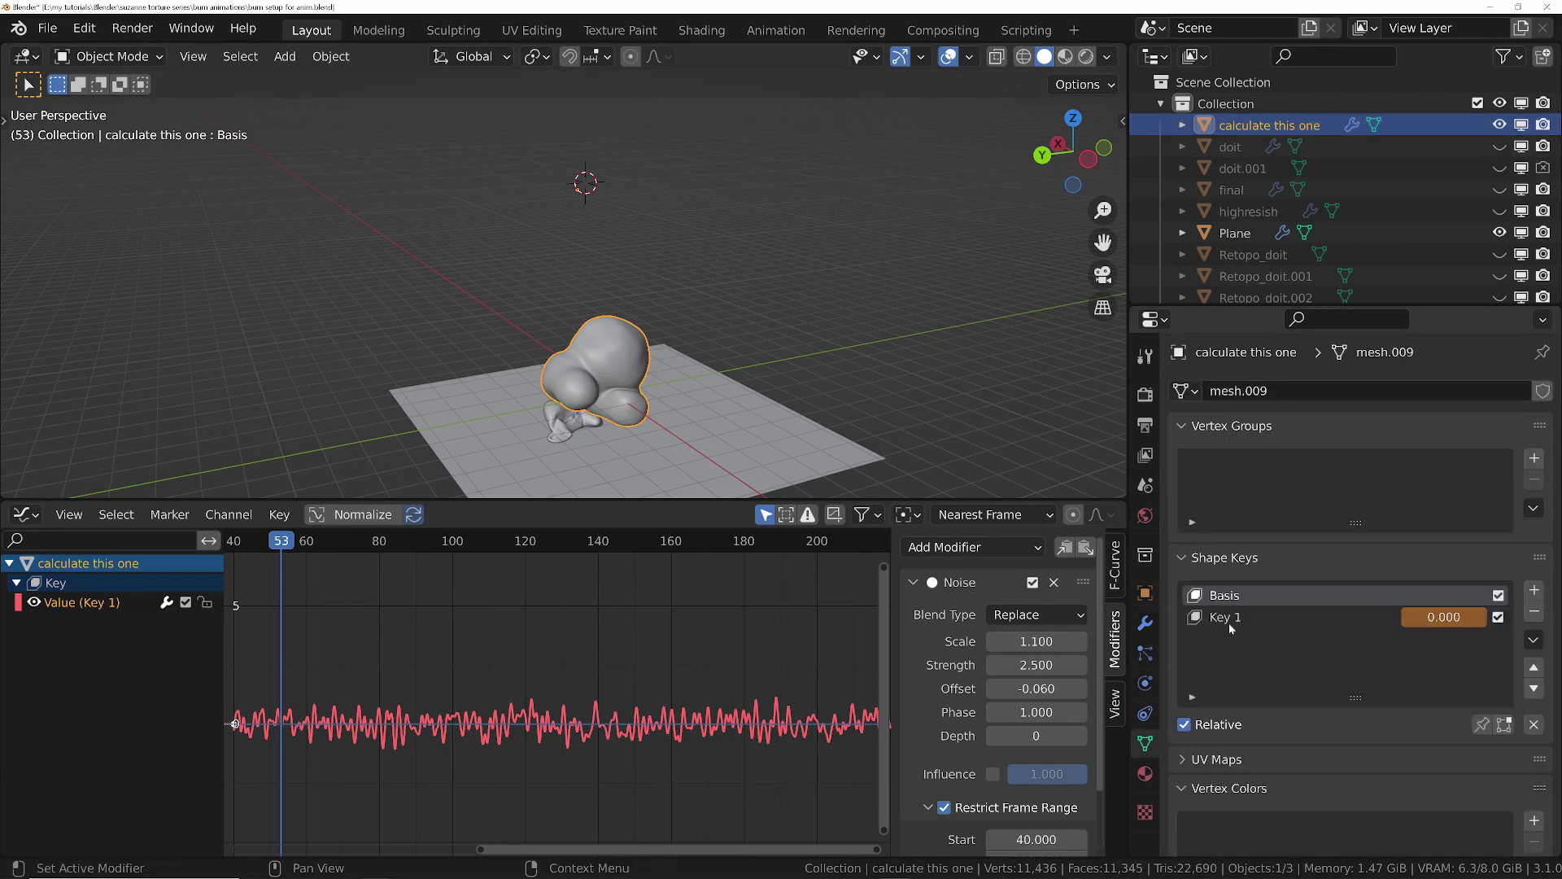
{"action": "key", "text": "ctrl+Tab"}
{"action": "left_click", "coordinate": [893, 371]}
{"action": "scroll", "coordinate": [740, 337], "scroll_direction": "up", "scroll_amount": 4}
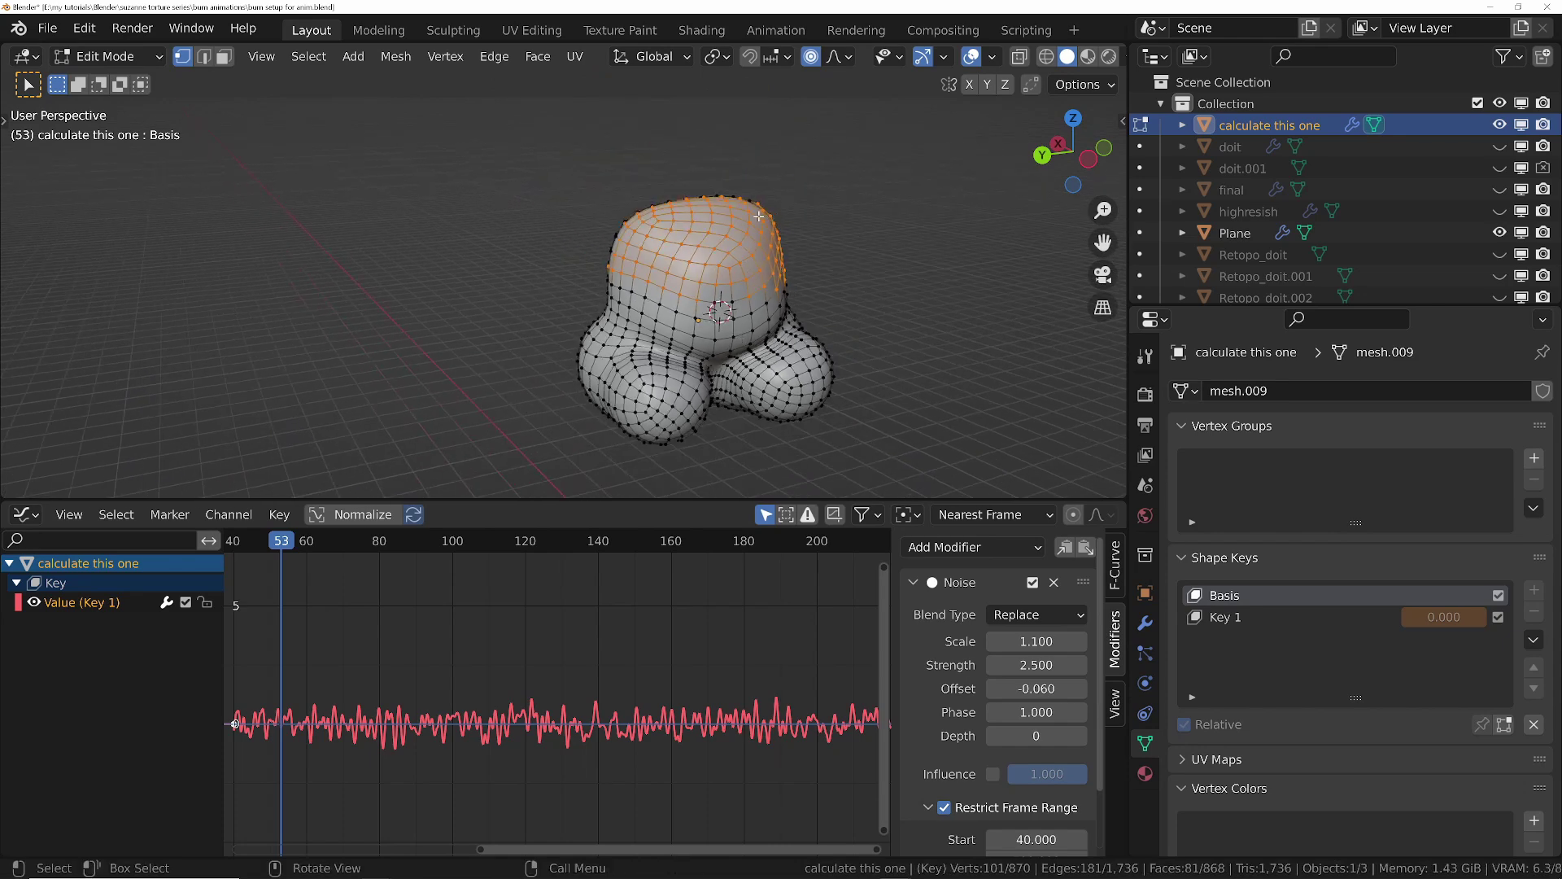
{"action": "left_click", "coordinate": [1224, 618]}
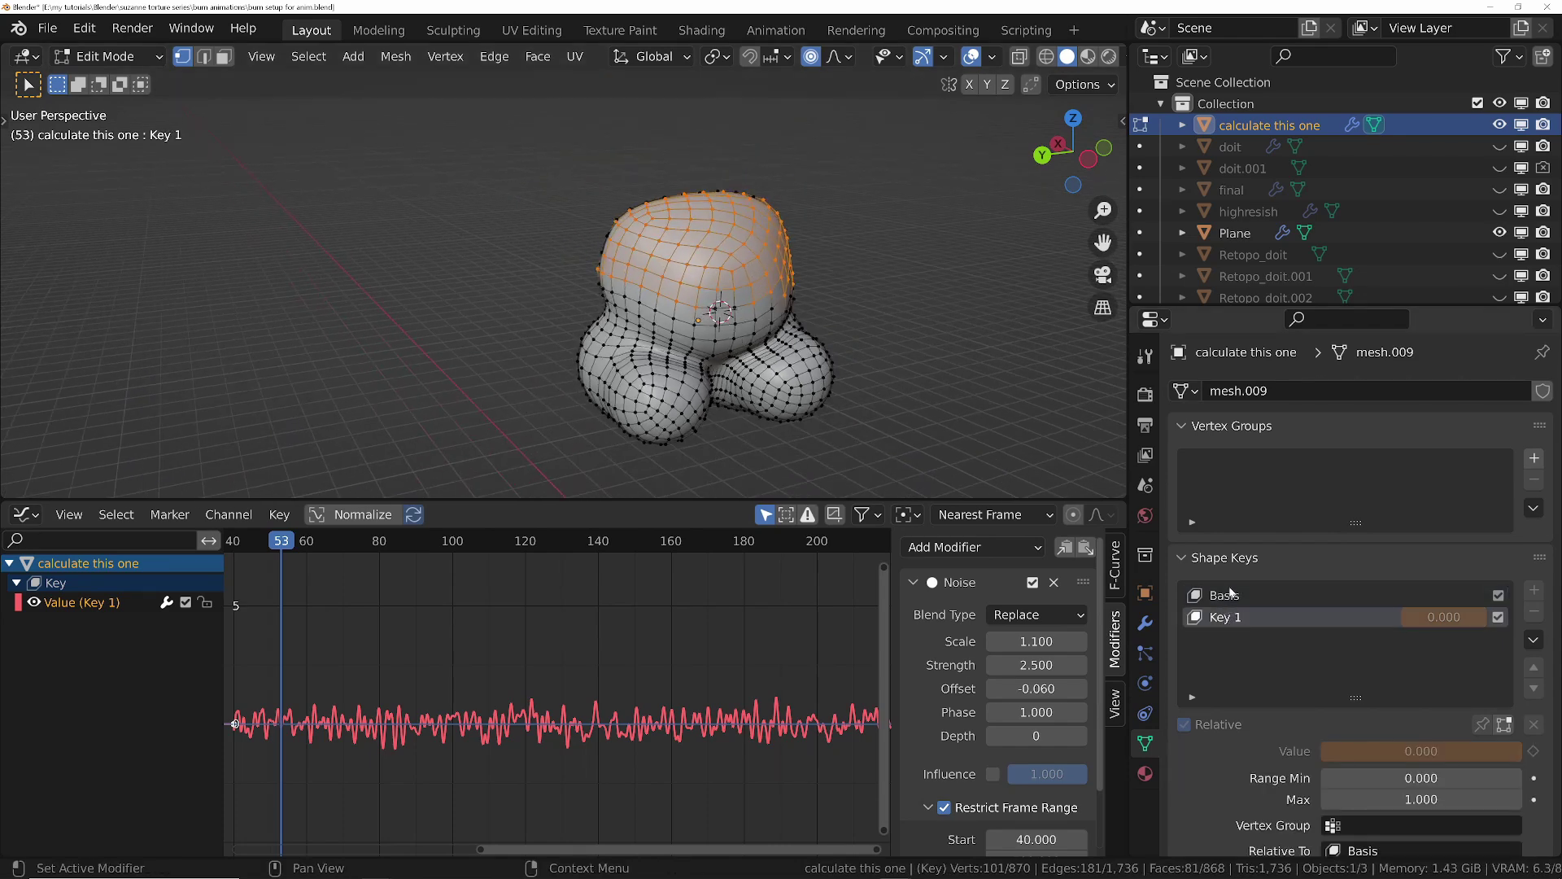
{"action": "left_click", "coordinate": [1232, 596]}
{"action": "left_click", "coordinate": [1228, 619]}
{"action": "left_click", "coordinate": [1229, 596]}
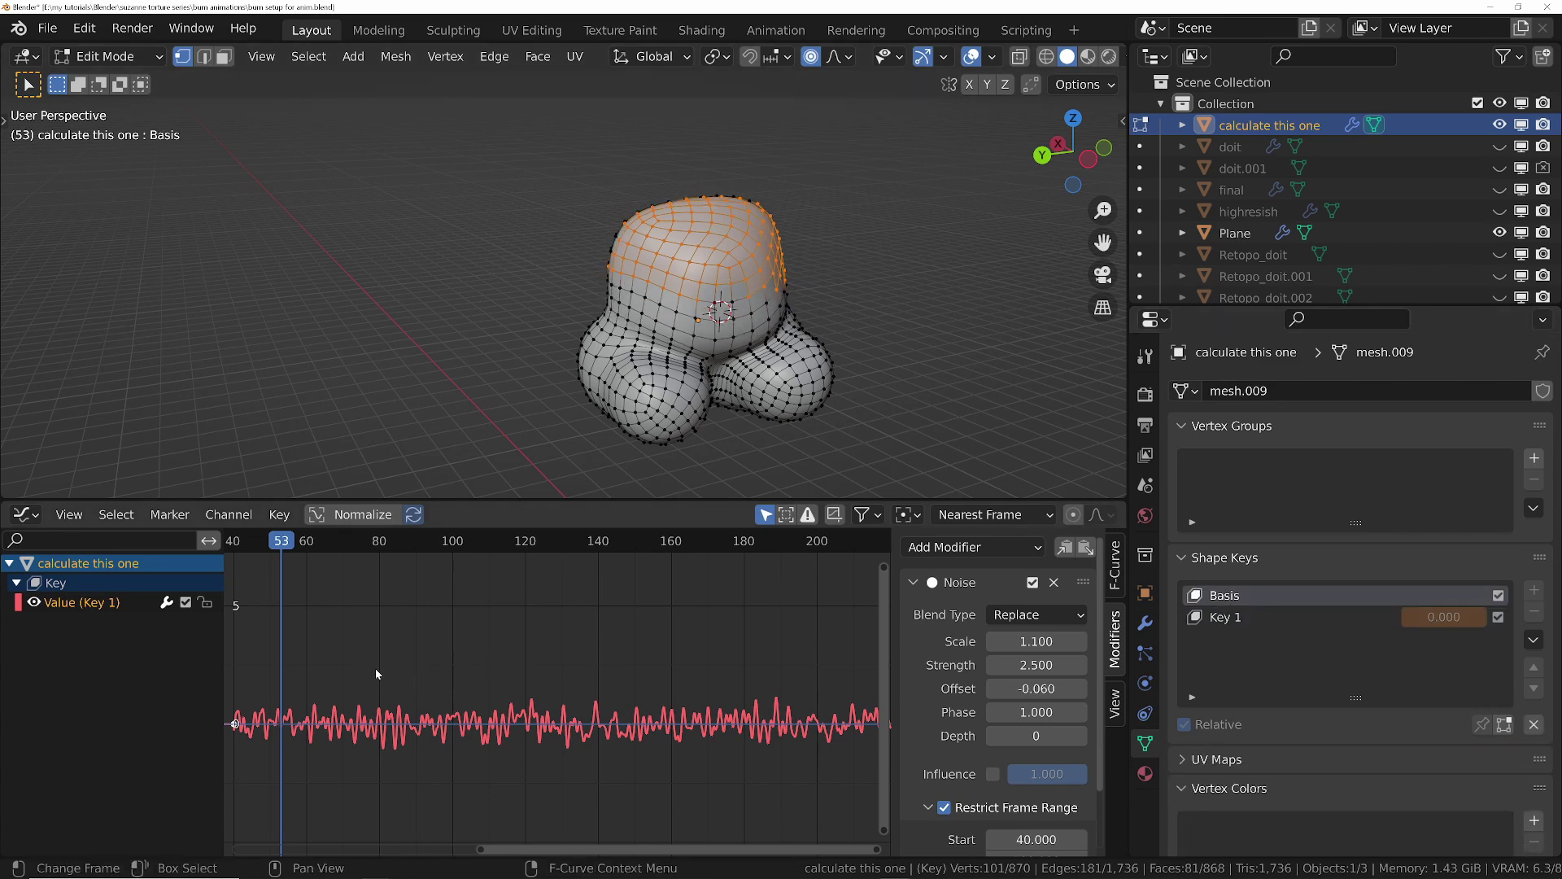
{"action": "scroll", "coordinate": [375, 668], "scroll_direction": "down", "scroll_amount": 5}
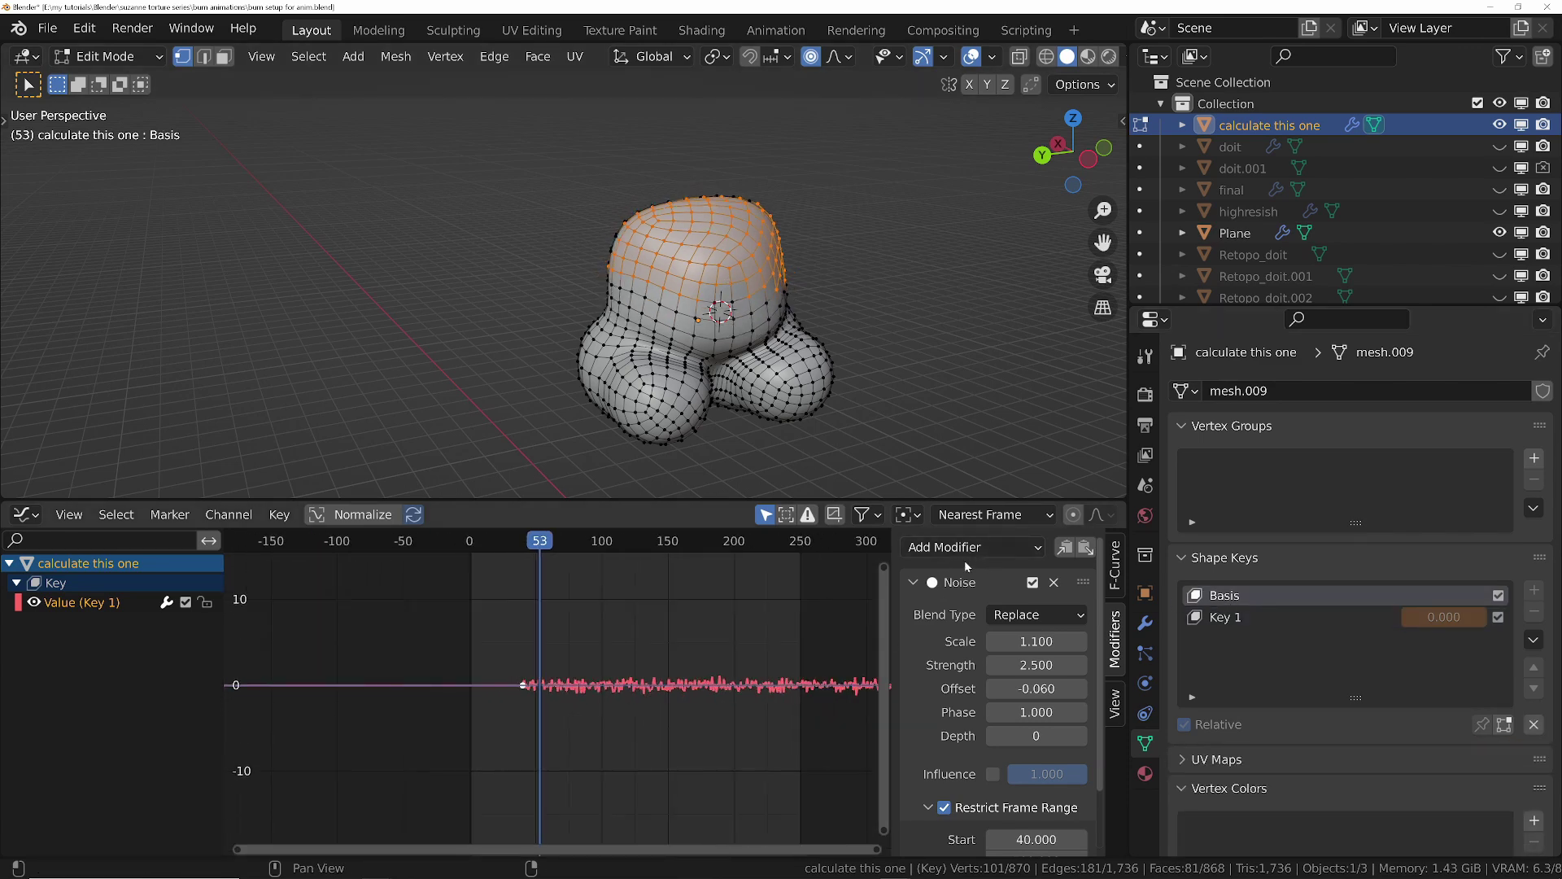
{"action": "scroll", "coordinate": [960, 587], "scroll_direction": "down", "scroll_amount": 2}
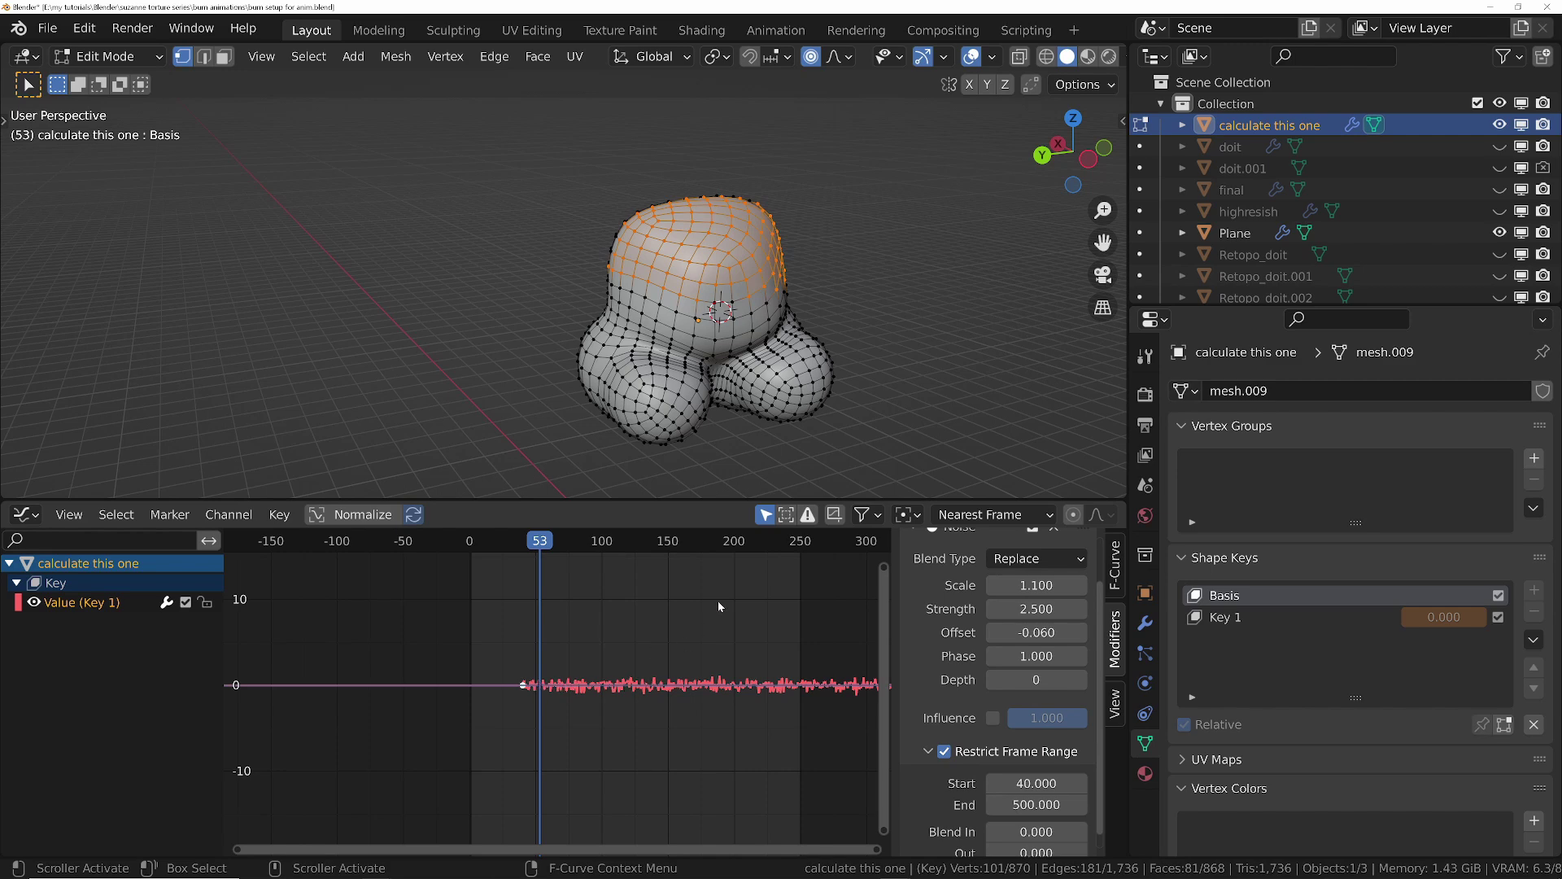
- Return to Object Mode and show calculate this one's Physics properties
{"action": "key", "text": "ctrl+Tab"}
{"action": "left_click", "coordinate": [482, 336]}
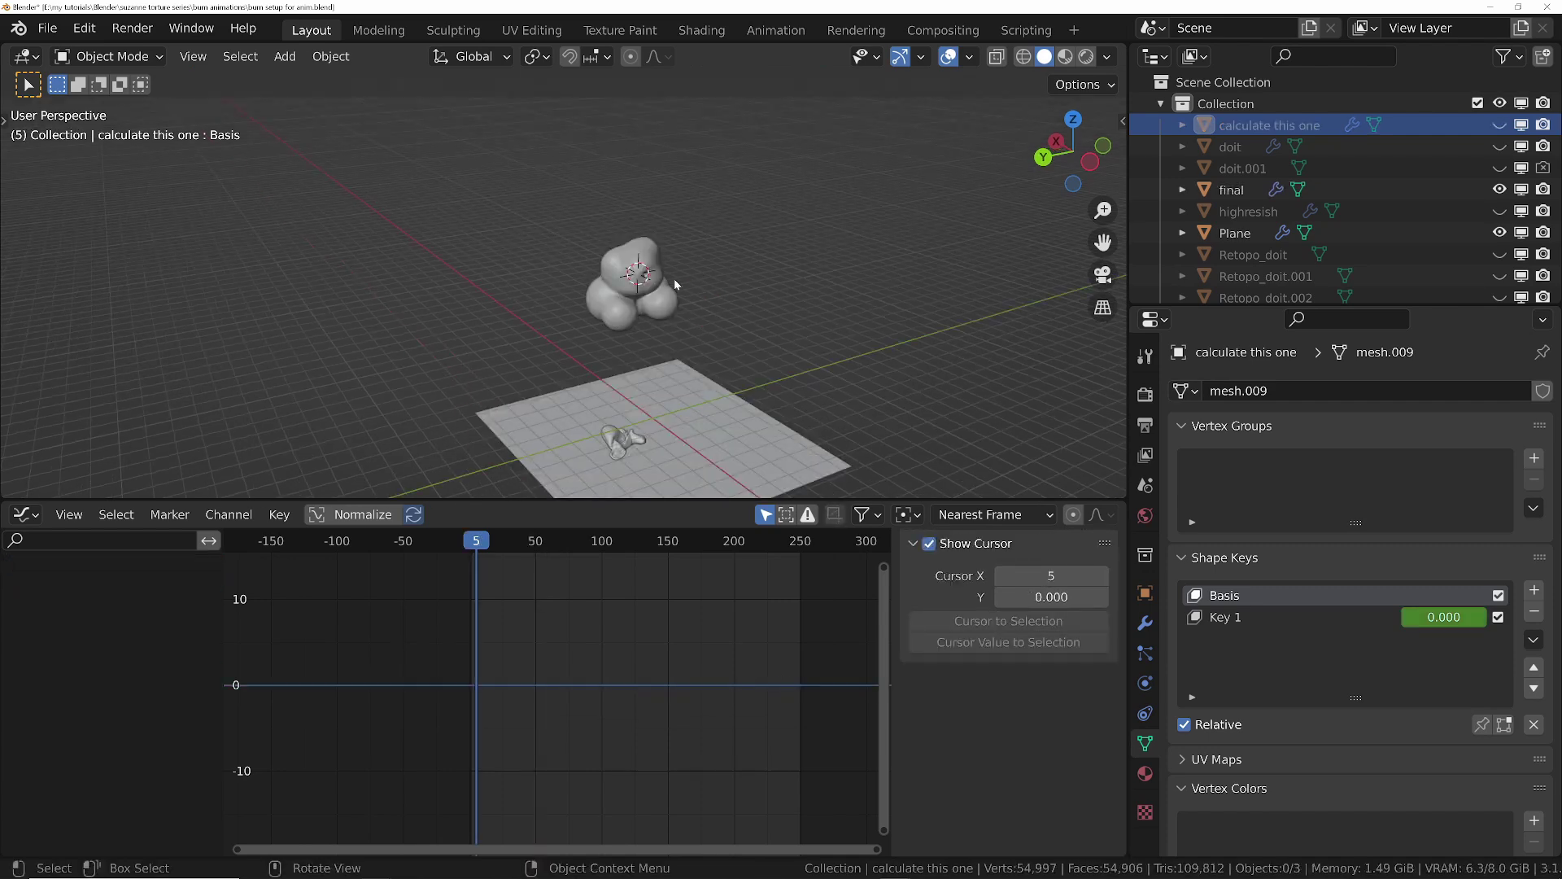
{"action": "scroll", "coordinate": [663, 244], "scroll_direction": "up", "scroll_amount": 4}
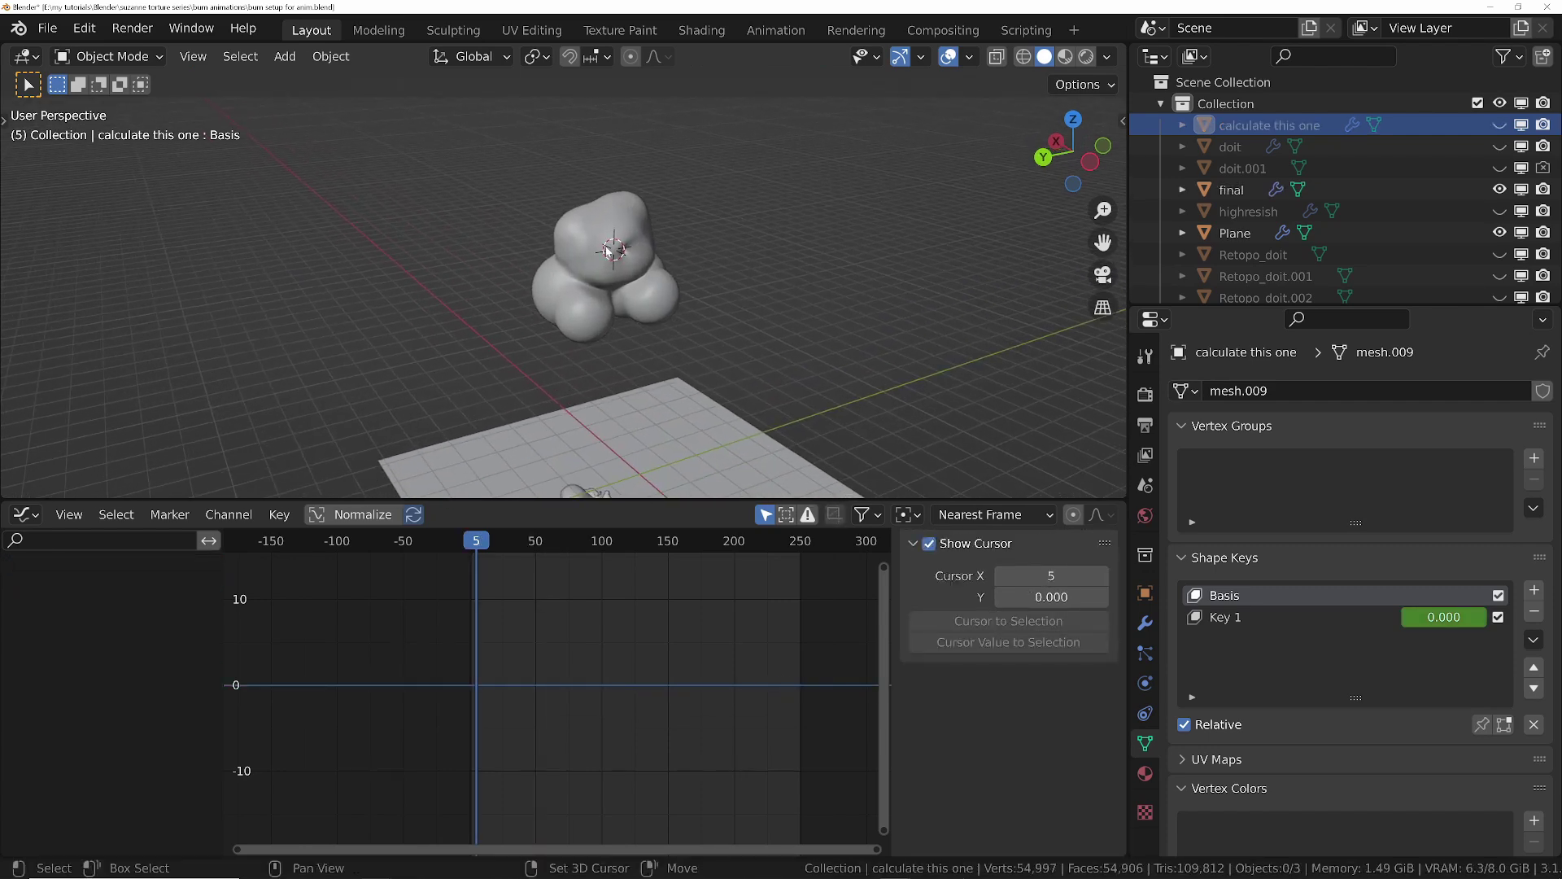
{"action": "left_click", "coordinate": [642, 273]}
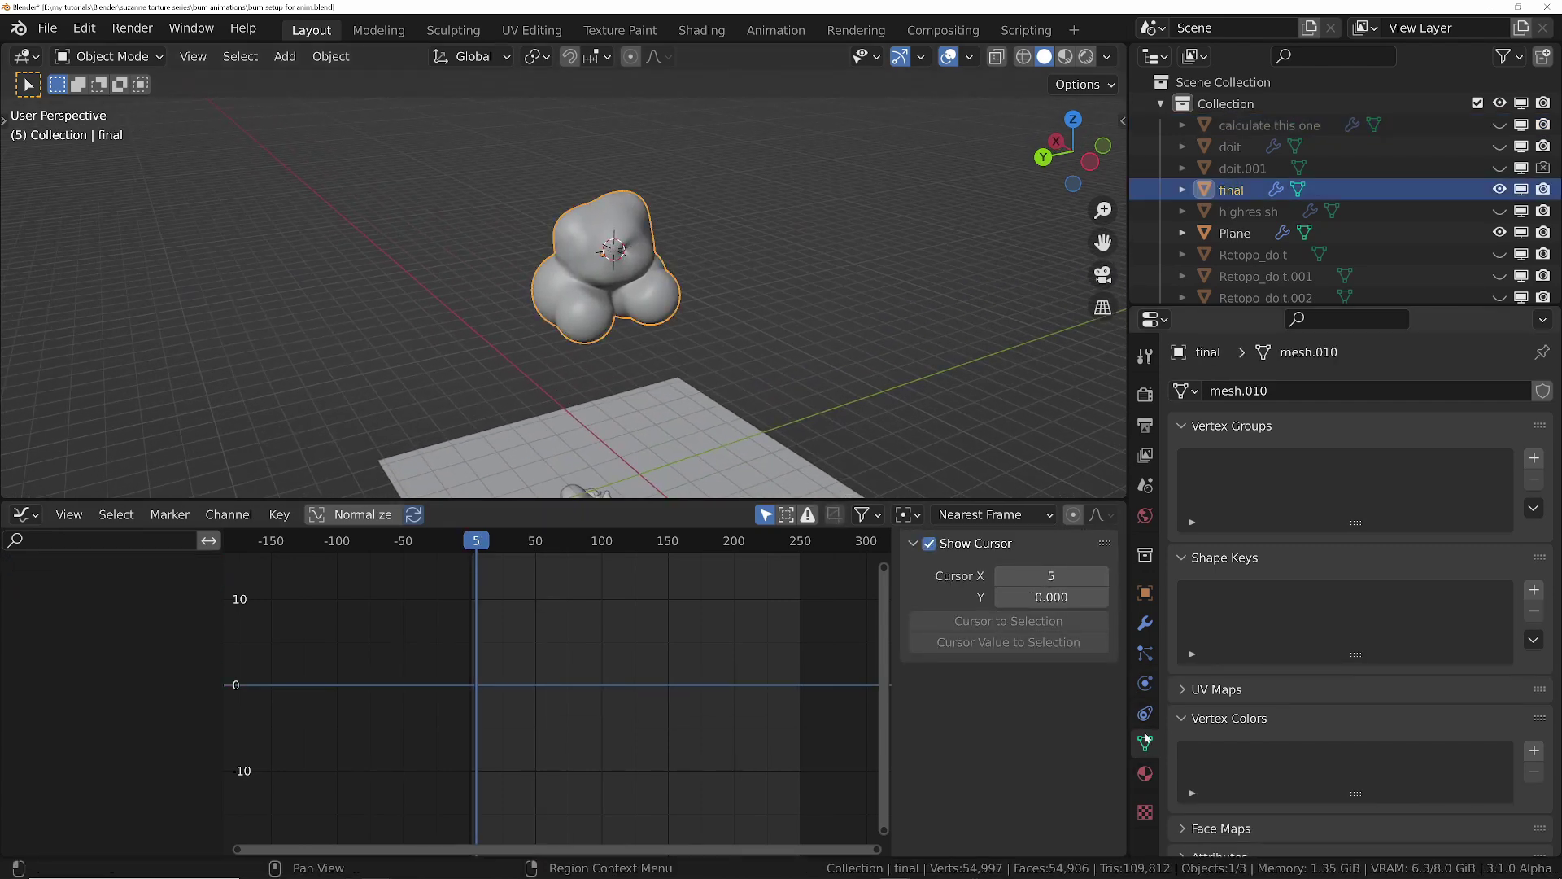
{"action": "left_click", "coordinate": [1144, 683]}
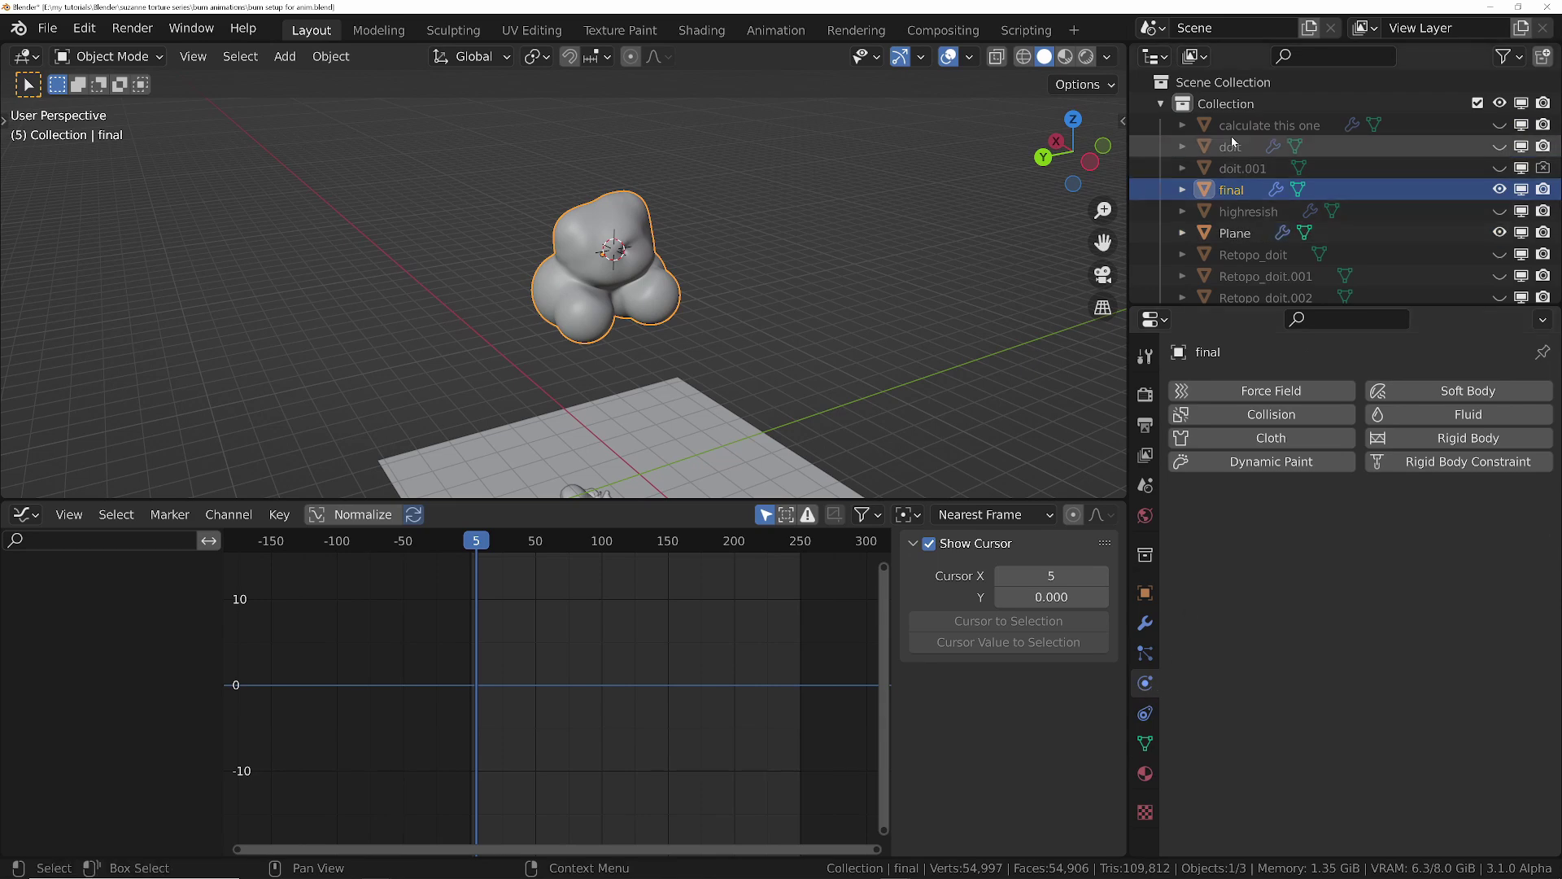
{"action": "left_click", "coordinate": [1257, 126]}
- Scroll through its Cloth settings down to the Collisions options and back
{"action": "scroll", "coordinate": [1240, 675], "scroll_direction": "down", "scroll_amount": 4}
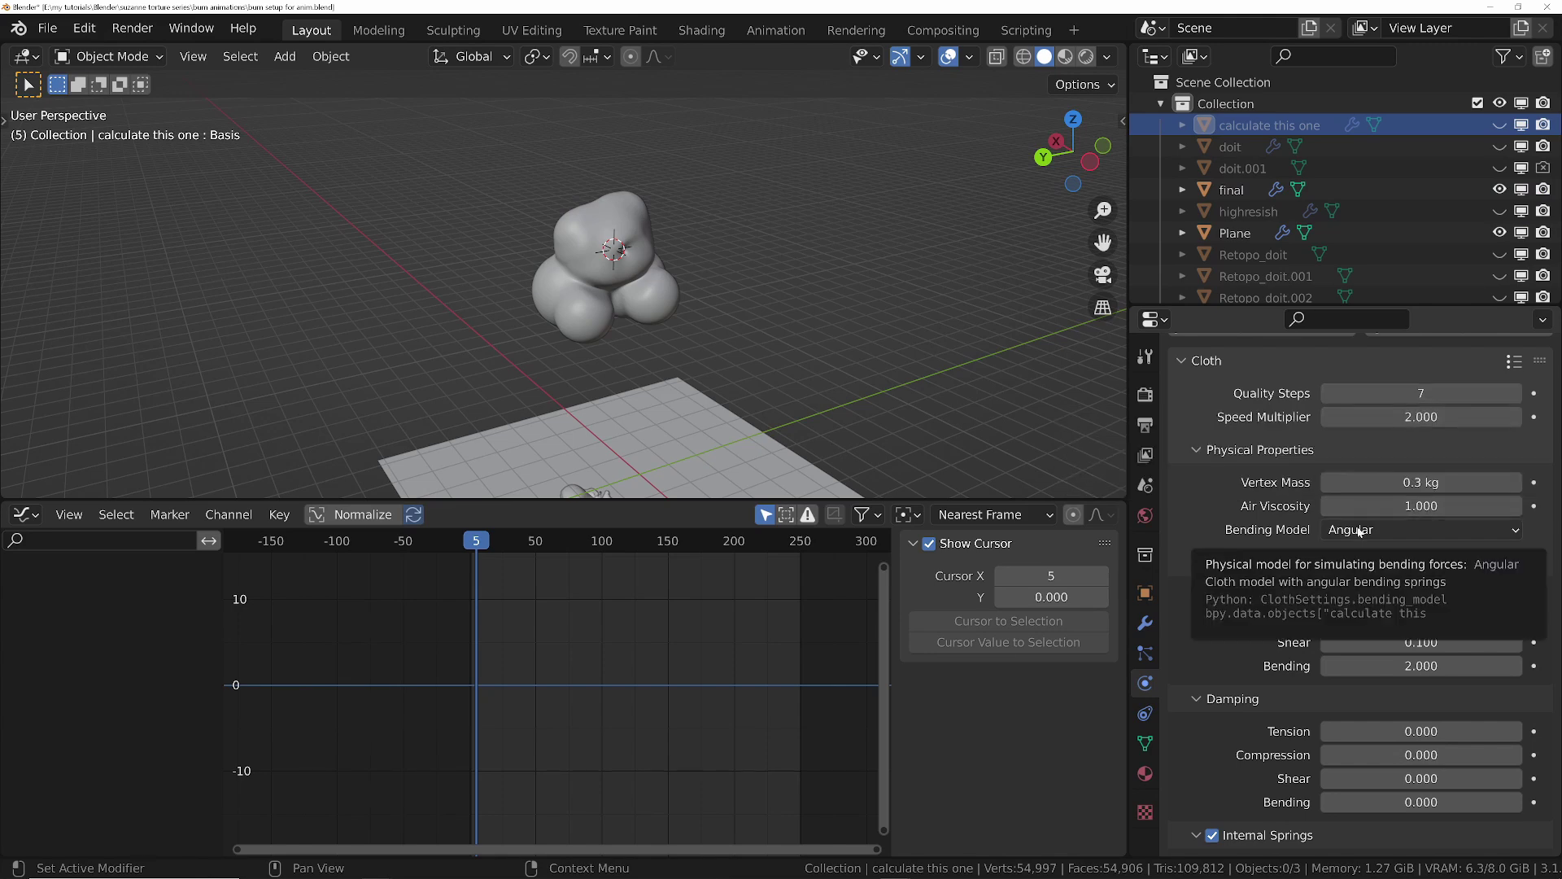
{"action": "scroll", "coordinate": [1221, 488], "scroll_direction": "down", "scroll_amount": 4}
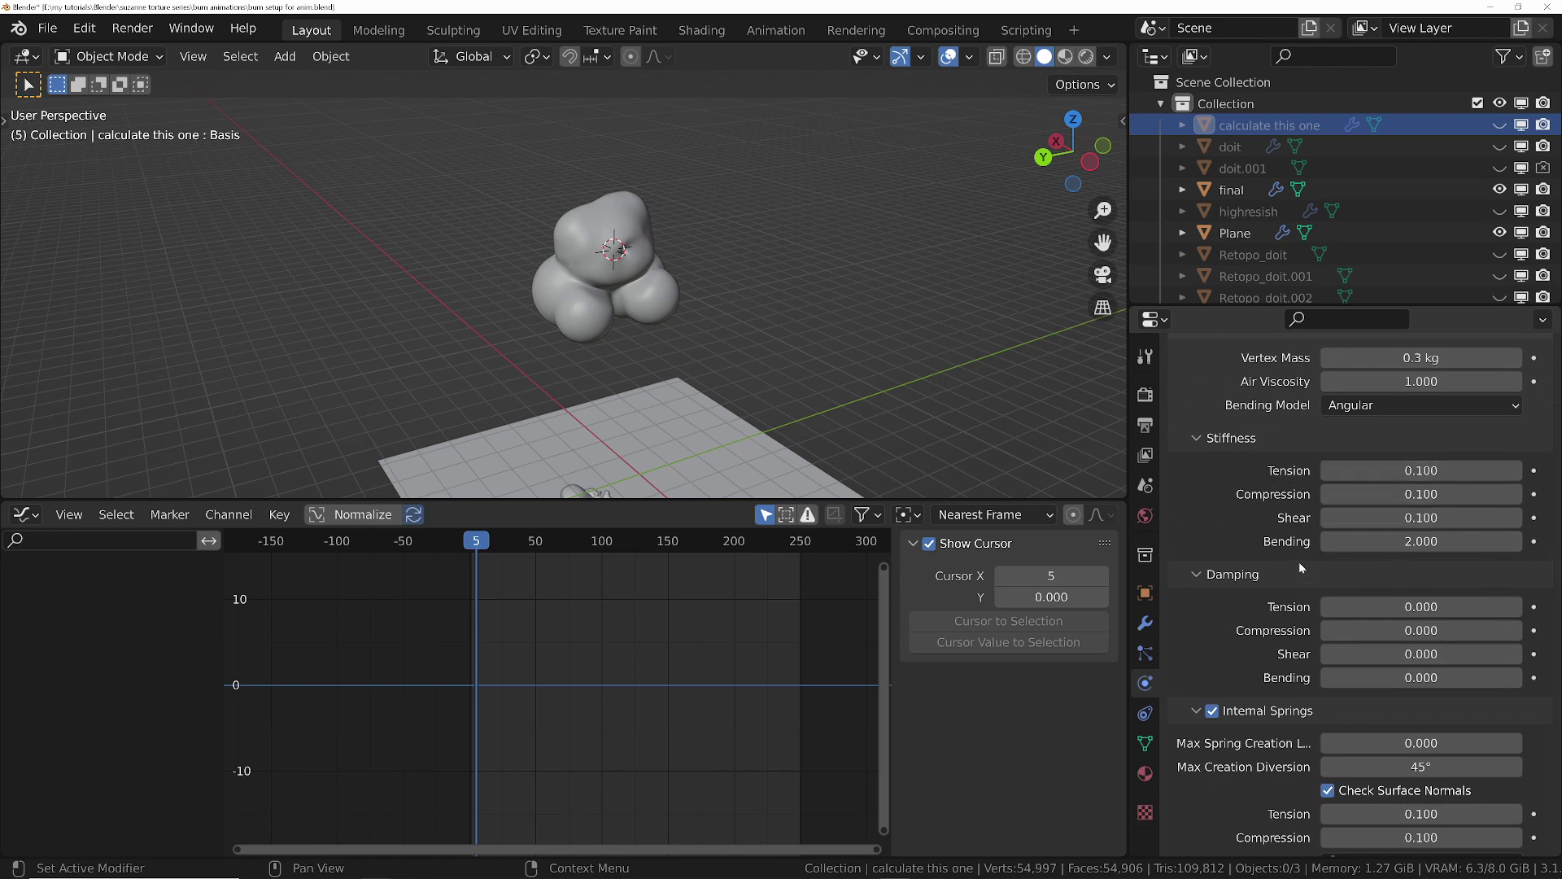
{"action": "scroll", "coordinate": [1253, 683], "scroll_direction": "down", "scroll_amount": 7}
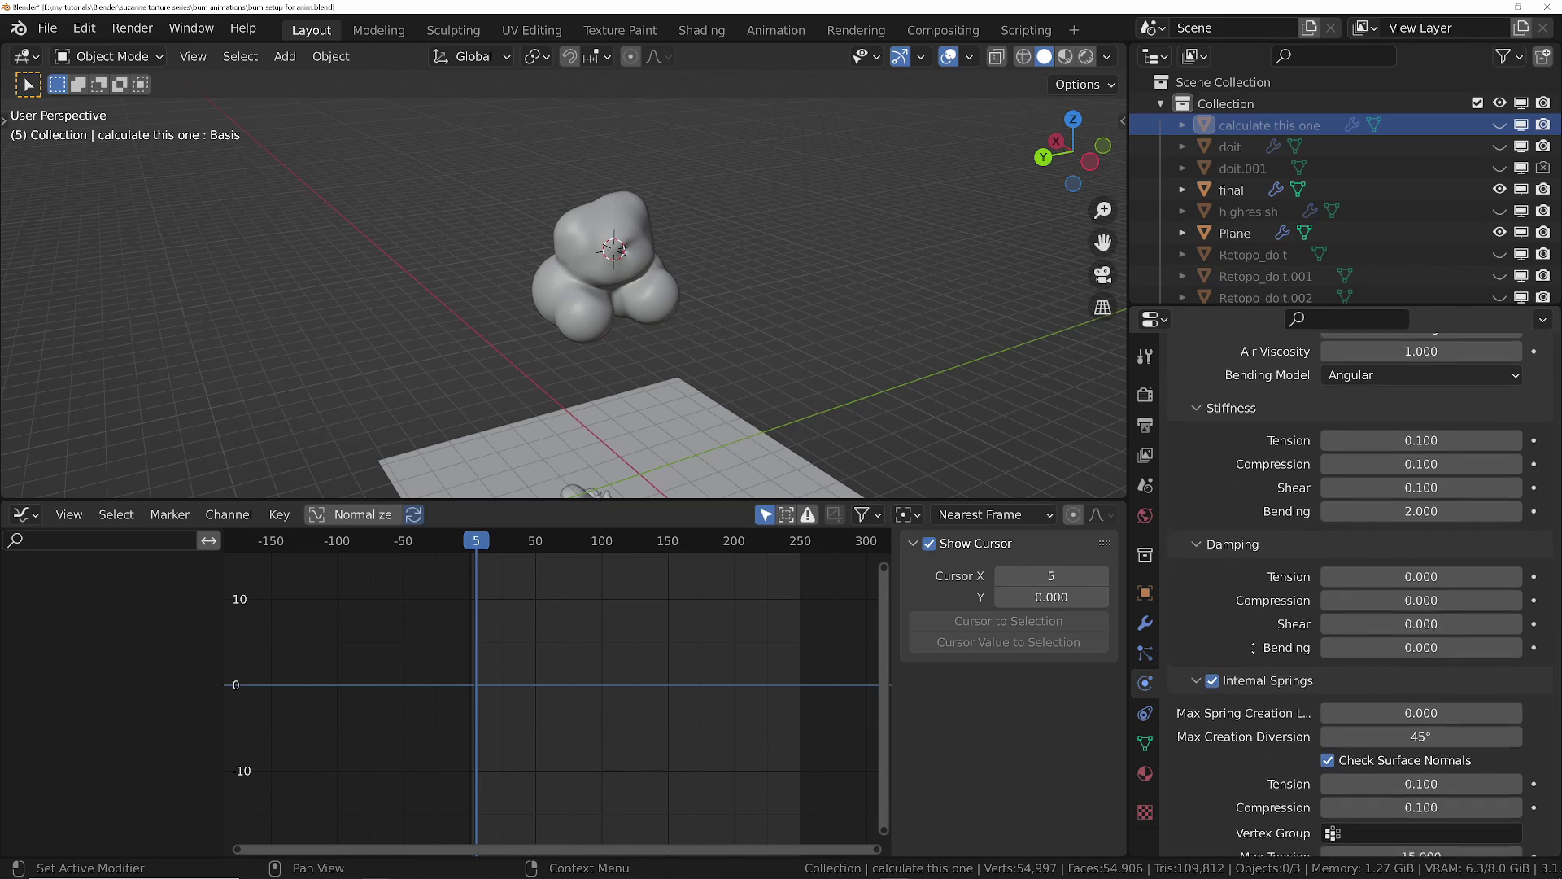
{"action": "scroll", "coordinate": [1257, 620], "scroll_direction": "down", "scroll_amount": 1}
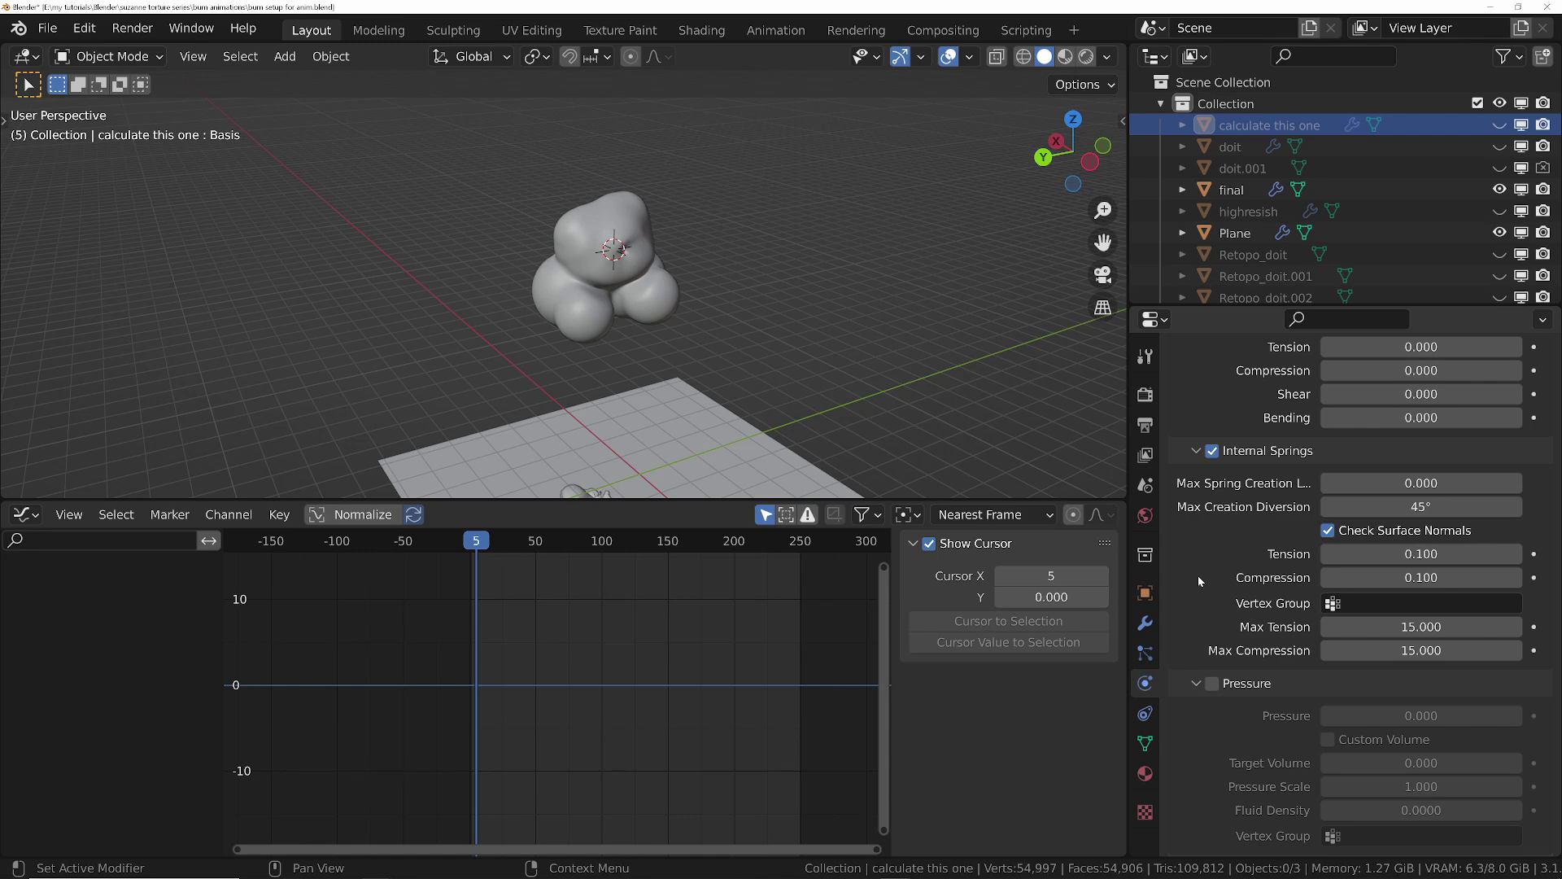
{"action": "scroll", "coordinate": [1210, 607], "scroll_direction": "down", "scroll_amount": 12}
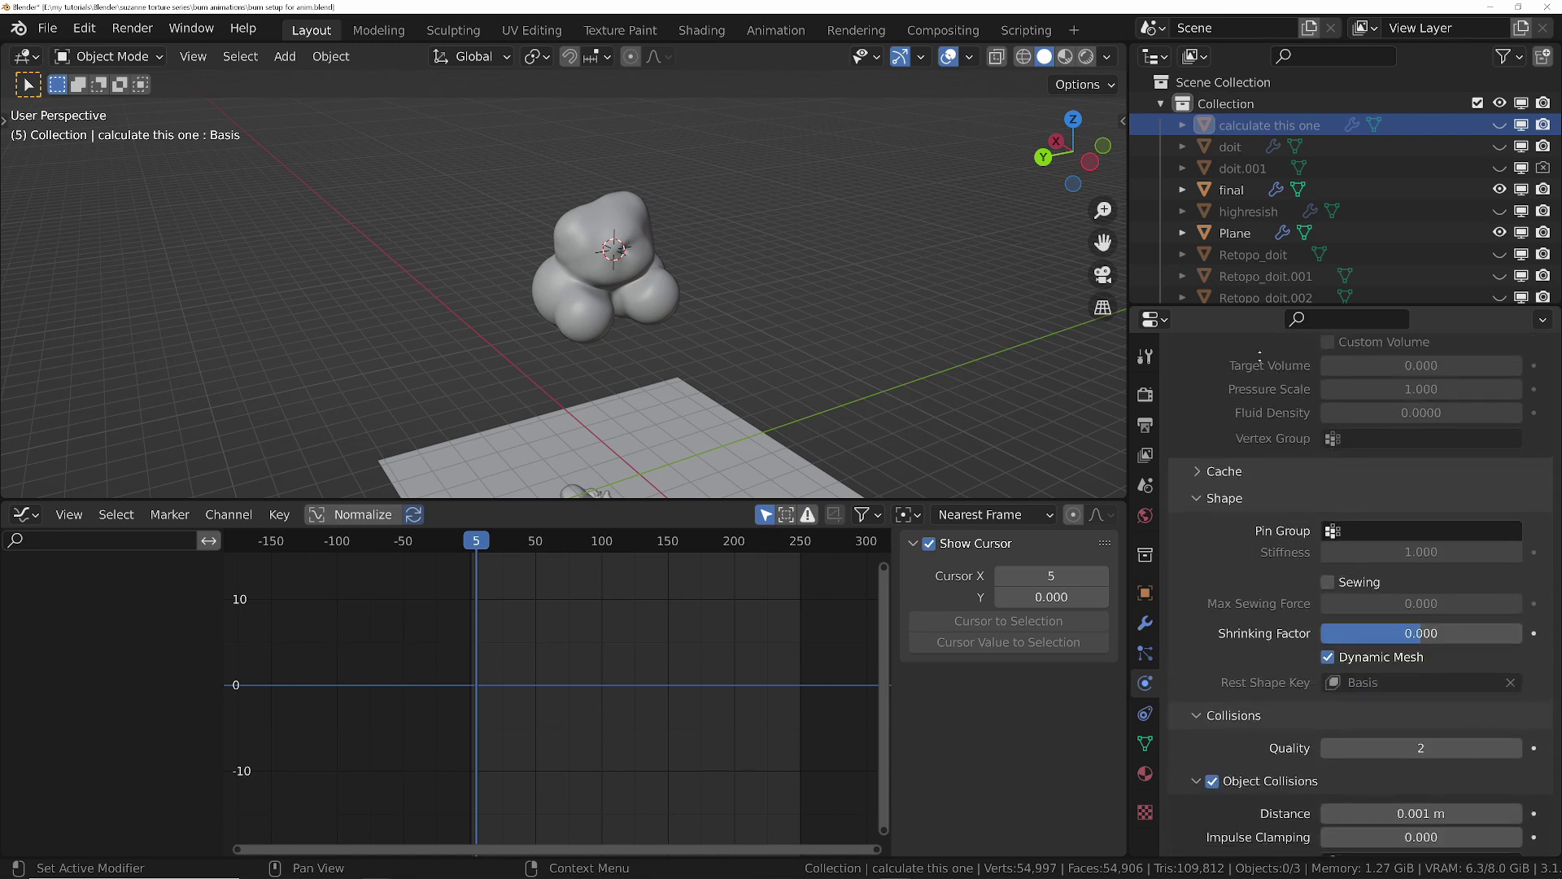
{"action": "scroll", "coordinate": [1276, 541], "scroll_direction": "down", "scroll_amount": 10}
{"action": "scroll", "coordinate": [1276, 540], "scroll_direction": "up", "scroll_amount": 2}
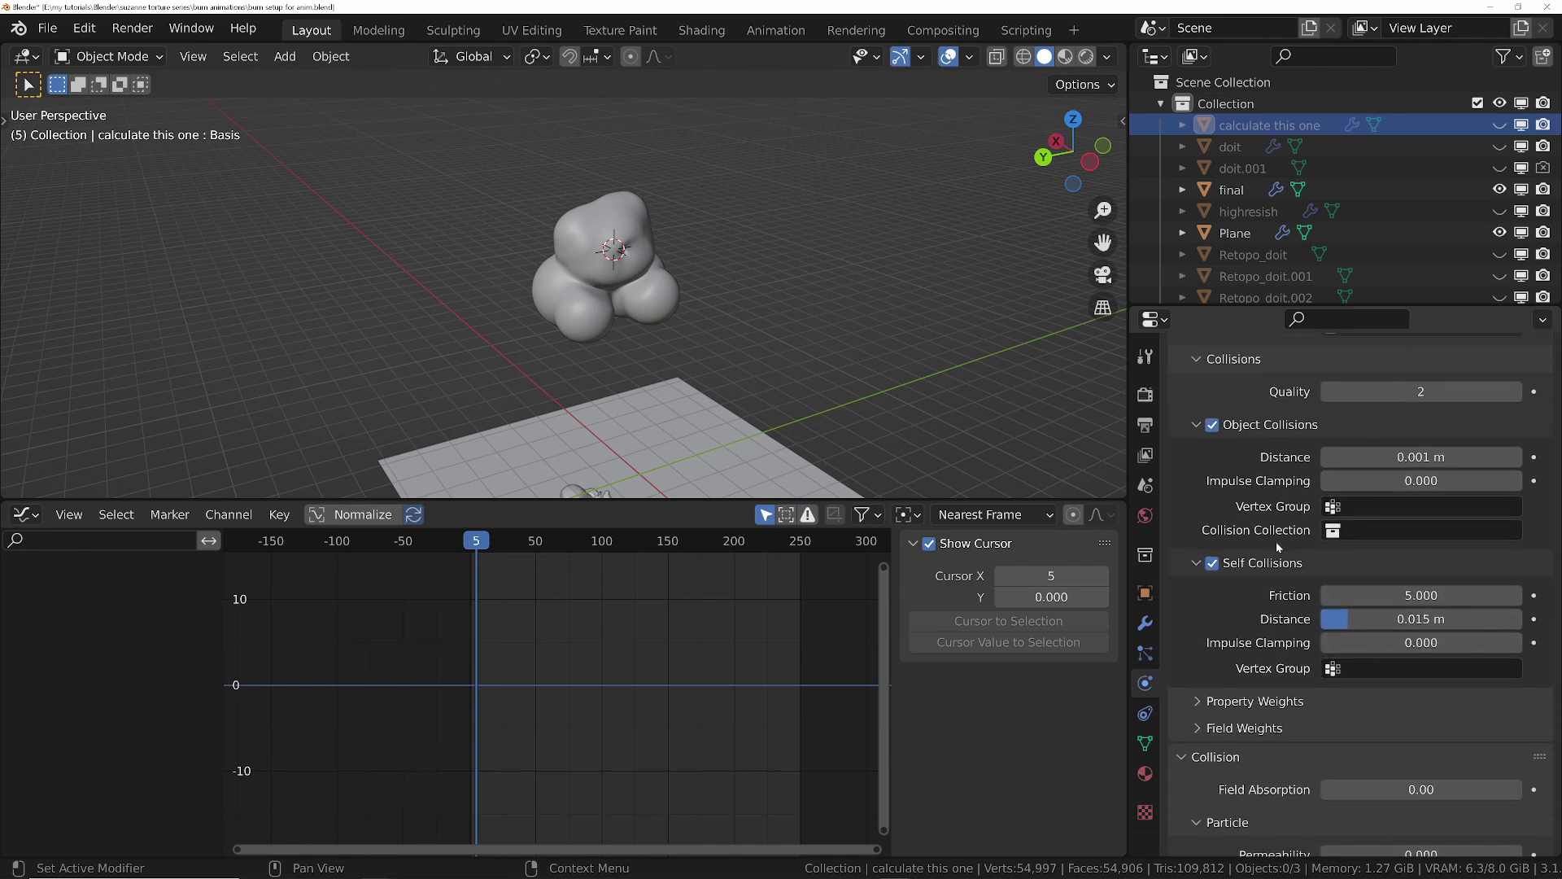
{"action": "scroll", "coordinate": [1253, 456], "scroll_direction": "up", "scroll_amount": 2}
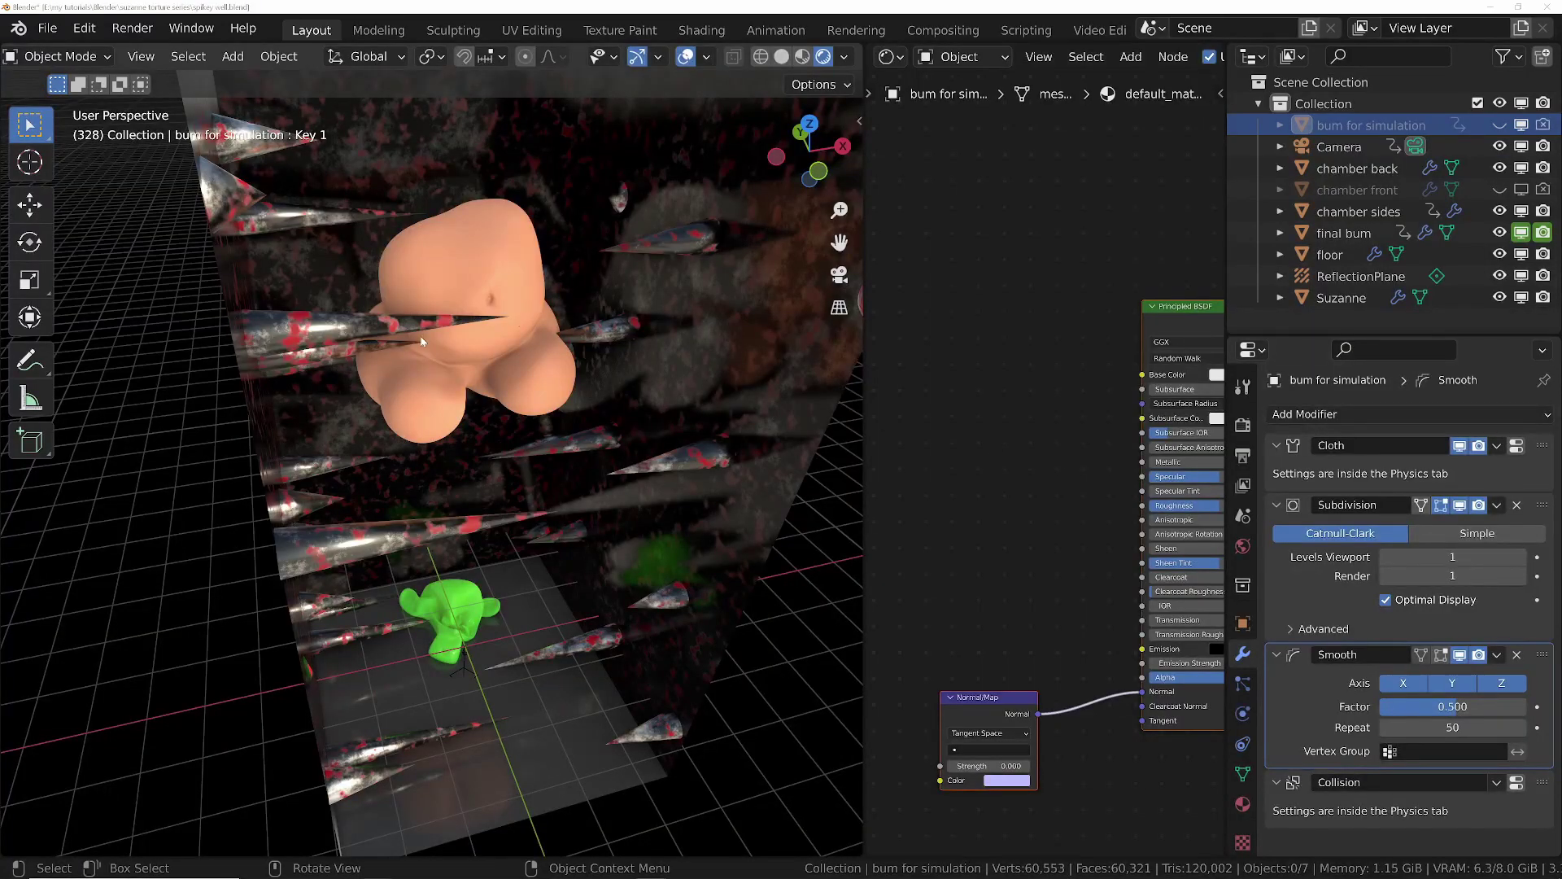
- Orbit and zoom around the cloth bum in the chamber, then select 'final bum' in the Outliner
{"action": "scroll", "coordinate": [420, 335], "scroll_direction": "up", "scroll_amount": 6}
{"action": "middle_click_drag", "start_coordinate": [420, 335], "coordinate": [871, 353]}
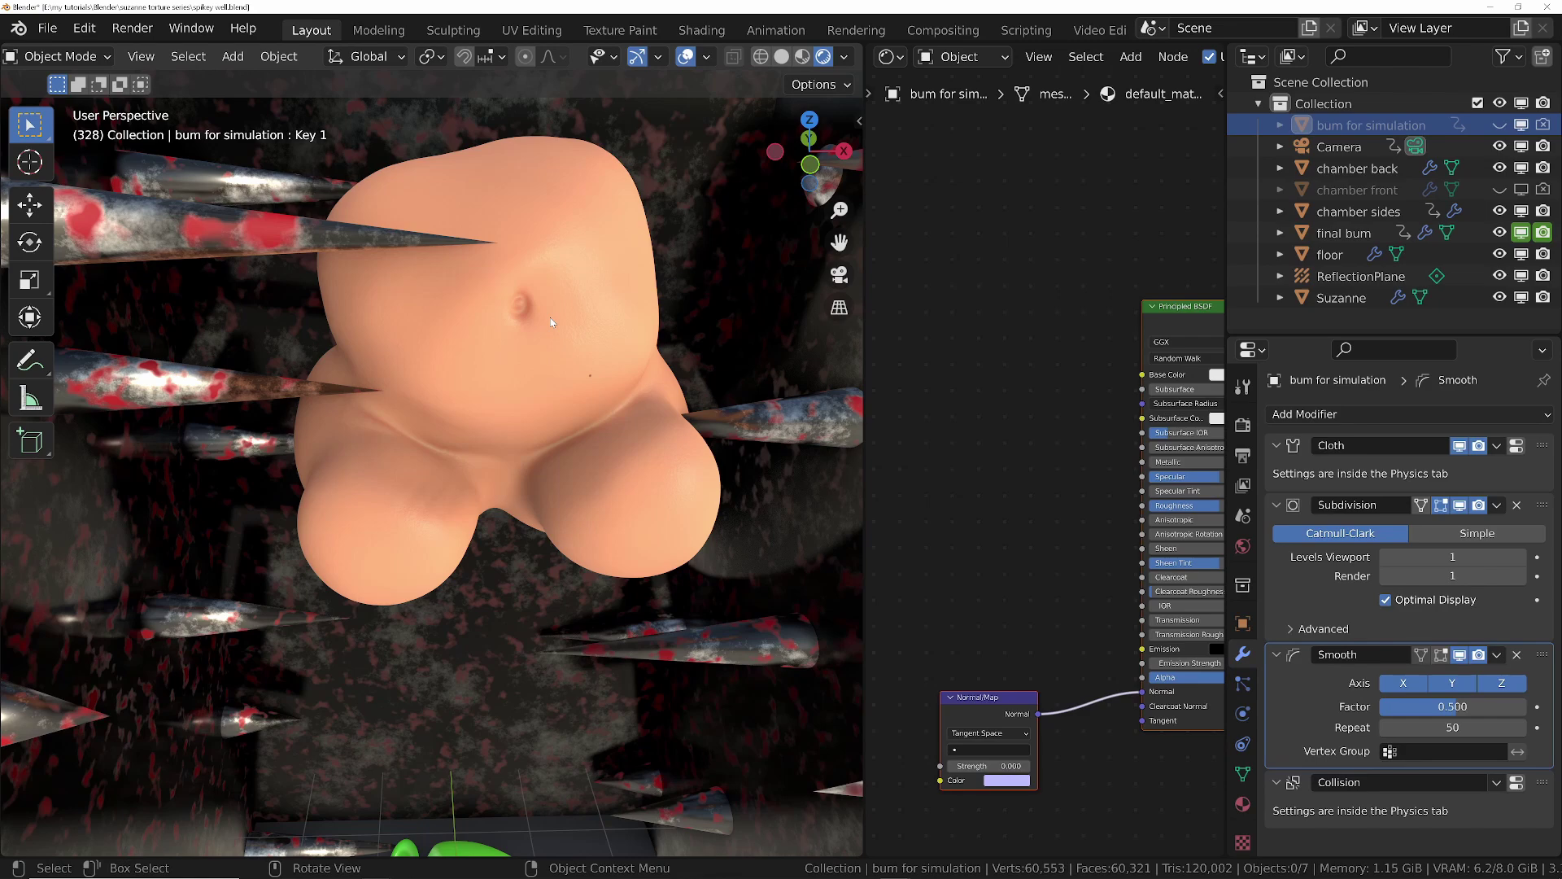
{"action": "scroll", "coordinate": [605, 419], "scroll_direction": "down", "scroll_amount": 5}
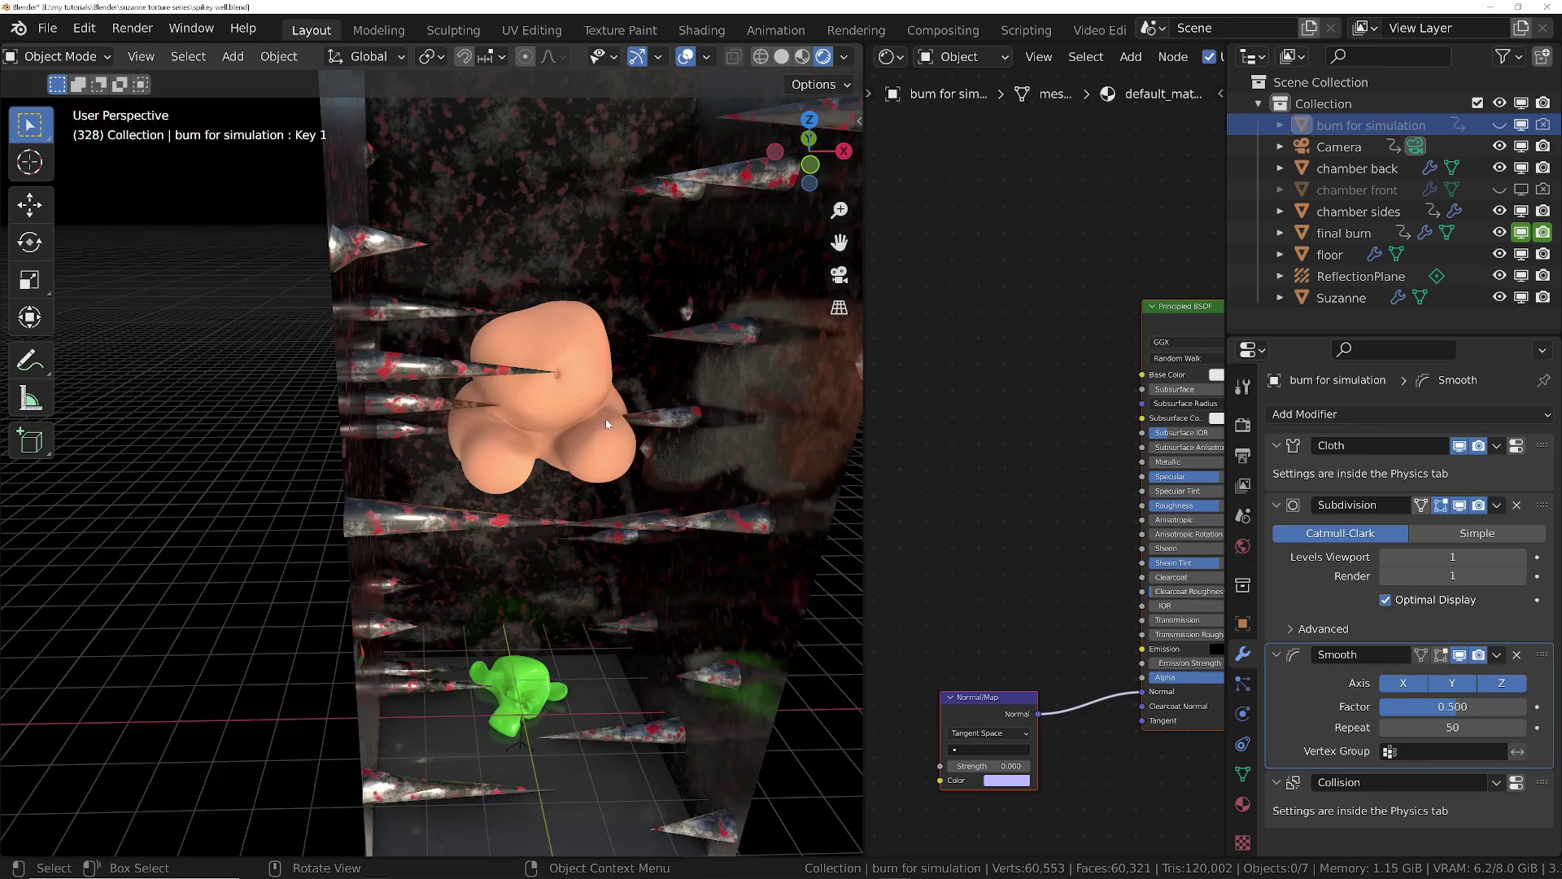
{"action": "middle_click_drag", "start_coordinate": [605, 418], "coordinate": [569, 378]}
{"action": "scroll", "coordinate": [570, 377], "scroll_direction": "up", "scroll_amount": 4}
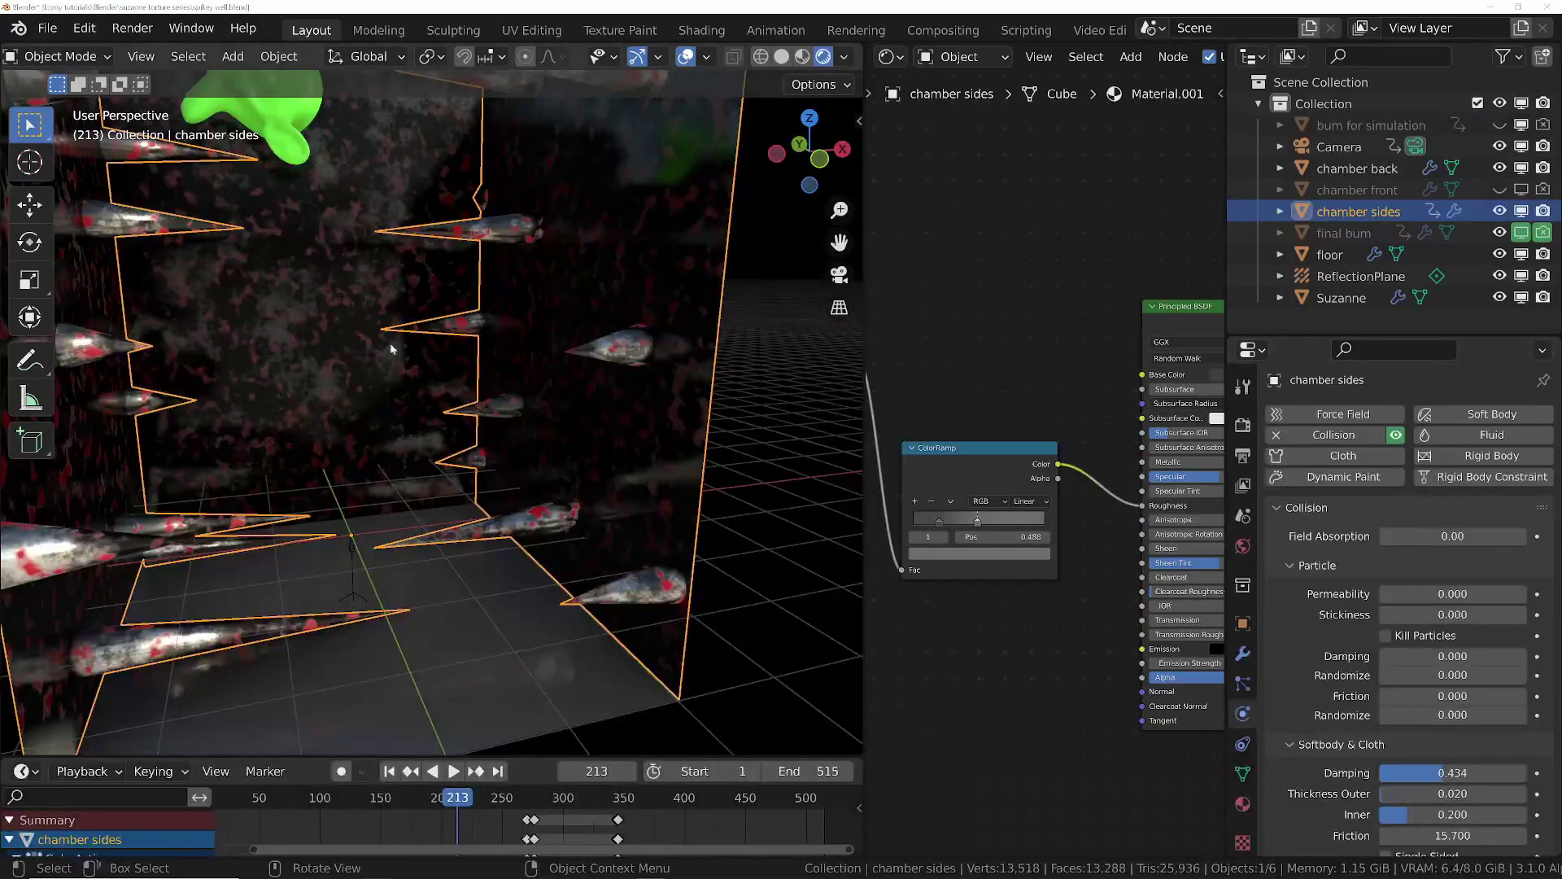
{"action": "scroll", "coordinate": [442, 469], "scroll_direction": "down", "scroll_amount": 5}
{"action": "middle_click_drag", "start_coordinate": [488, 406], "coordinate": [442, 431]}
{"action": "scroll", "coordinate": [442, 431], "scroll_direction": "up", "scroll_amount": 2}
{"action": "left_click", "coordinate": [1357, 233]}
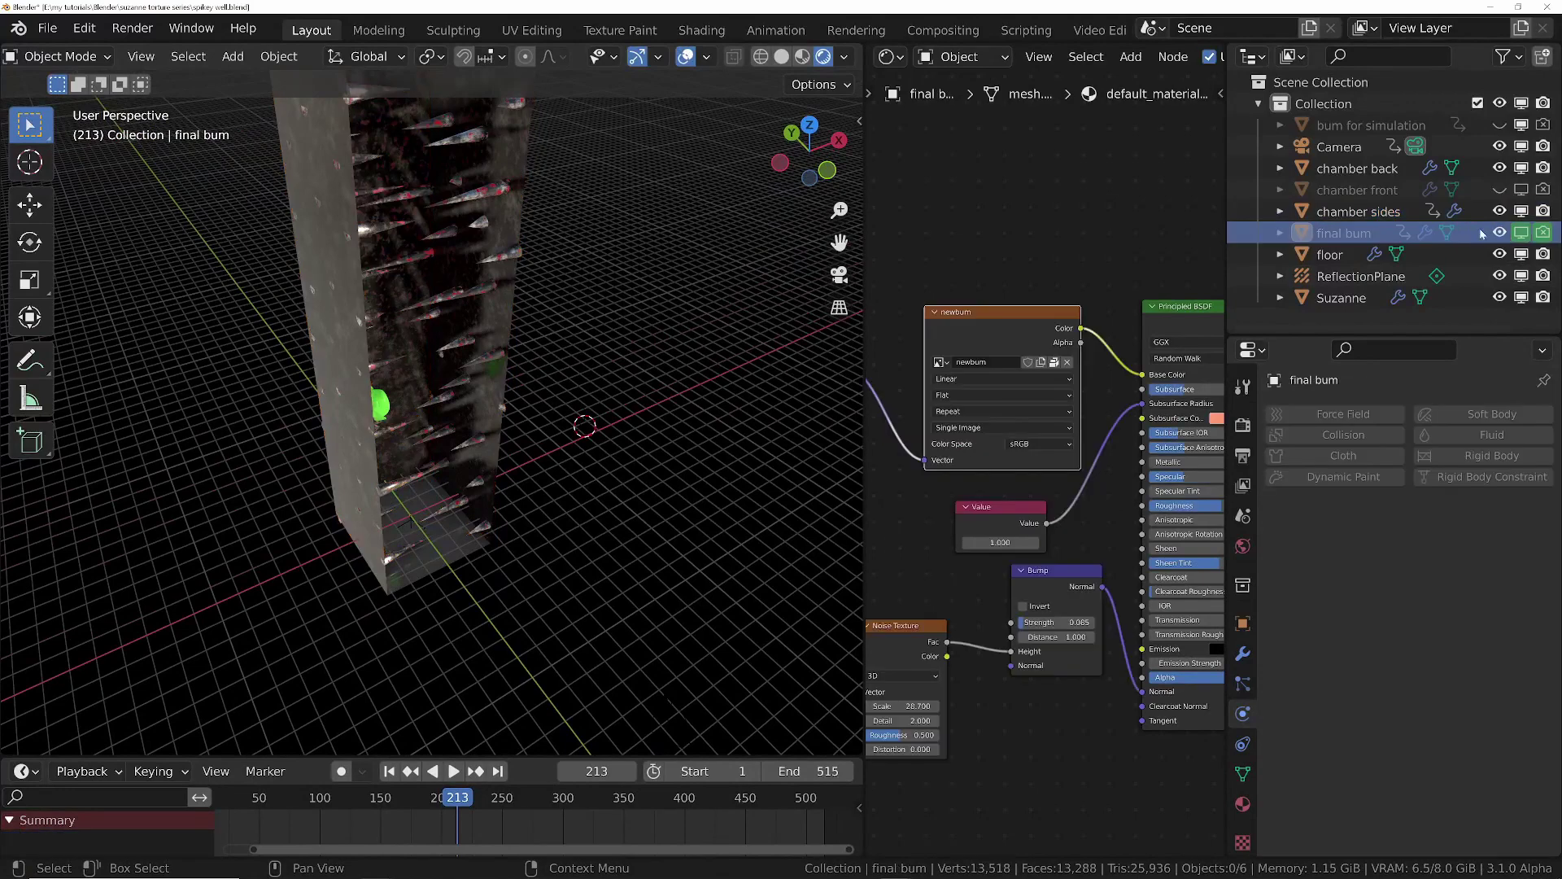
- Turn off rendering for 'final bum' and scrub the timeline to frame 339
{"action": "left_click", "coordinate": [1544, 234]}
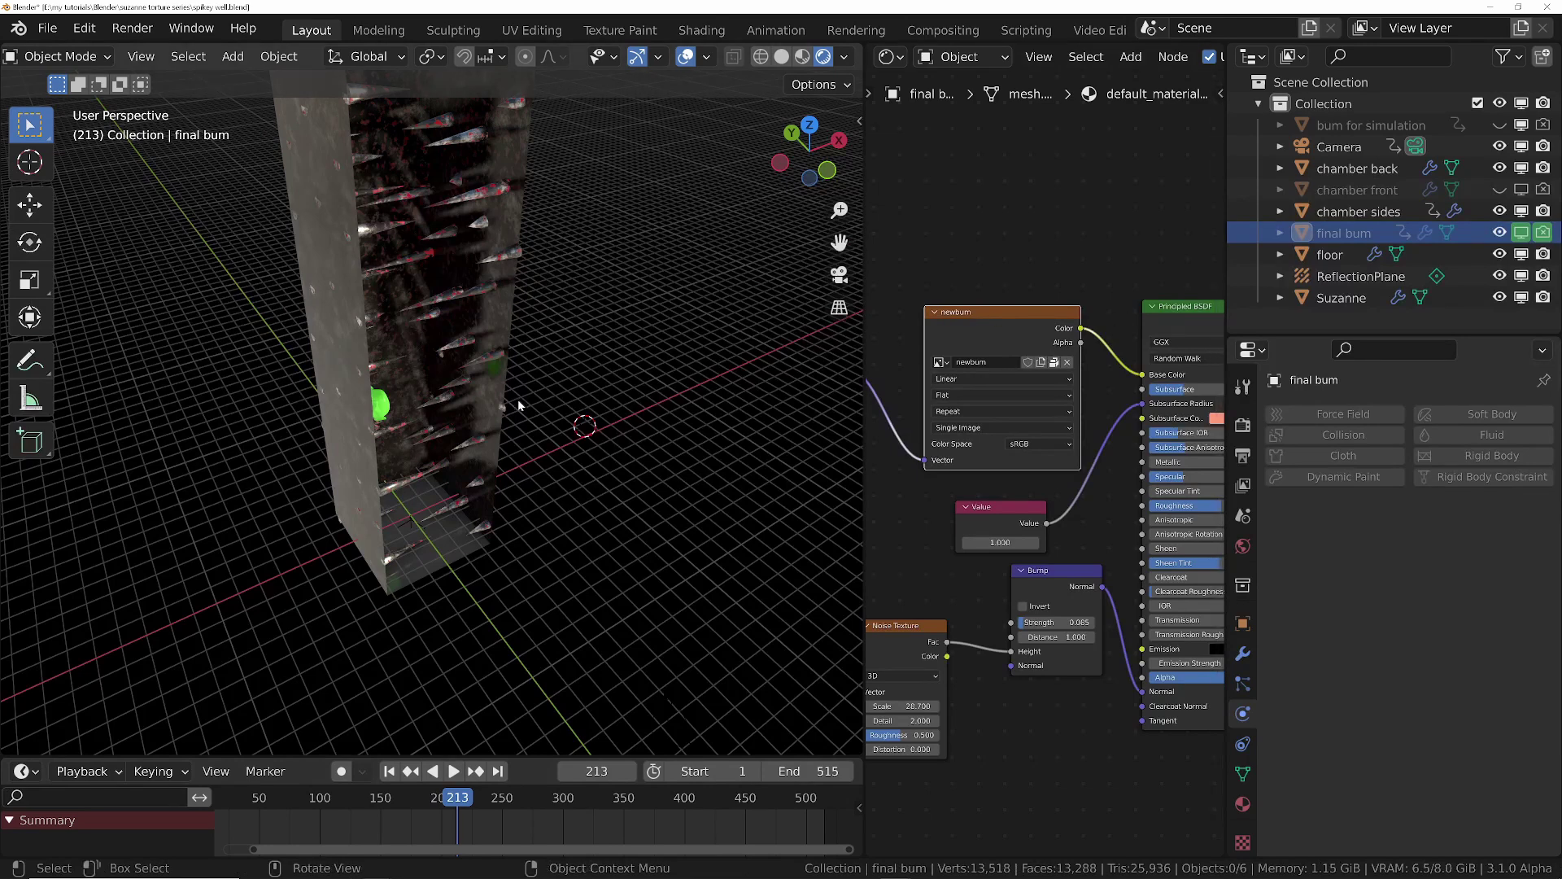
{"action": "middle_click_drag", "start_coordinate": [635, 488], "coordinate": [586, 521]}
{"action": "left_click_drag", "start_coordinate": [454, 799], "coordinate": [575, 776]}
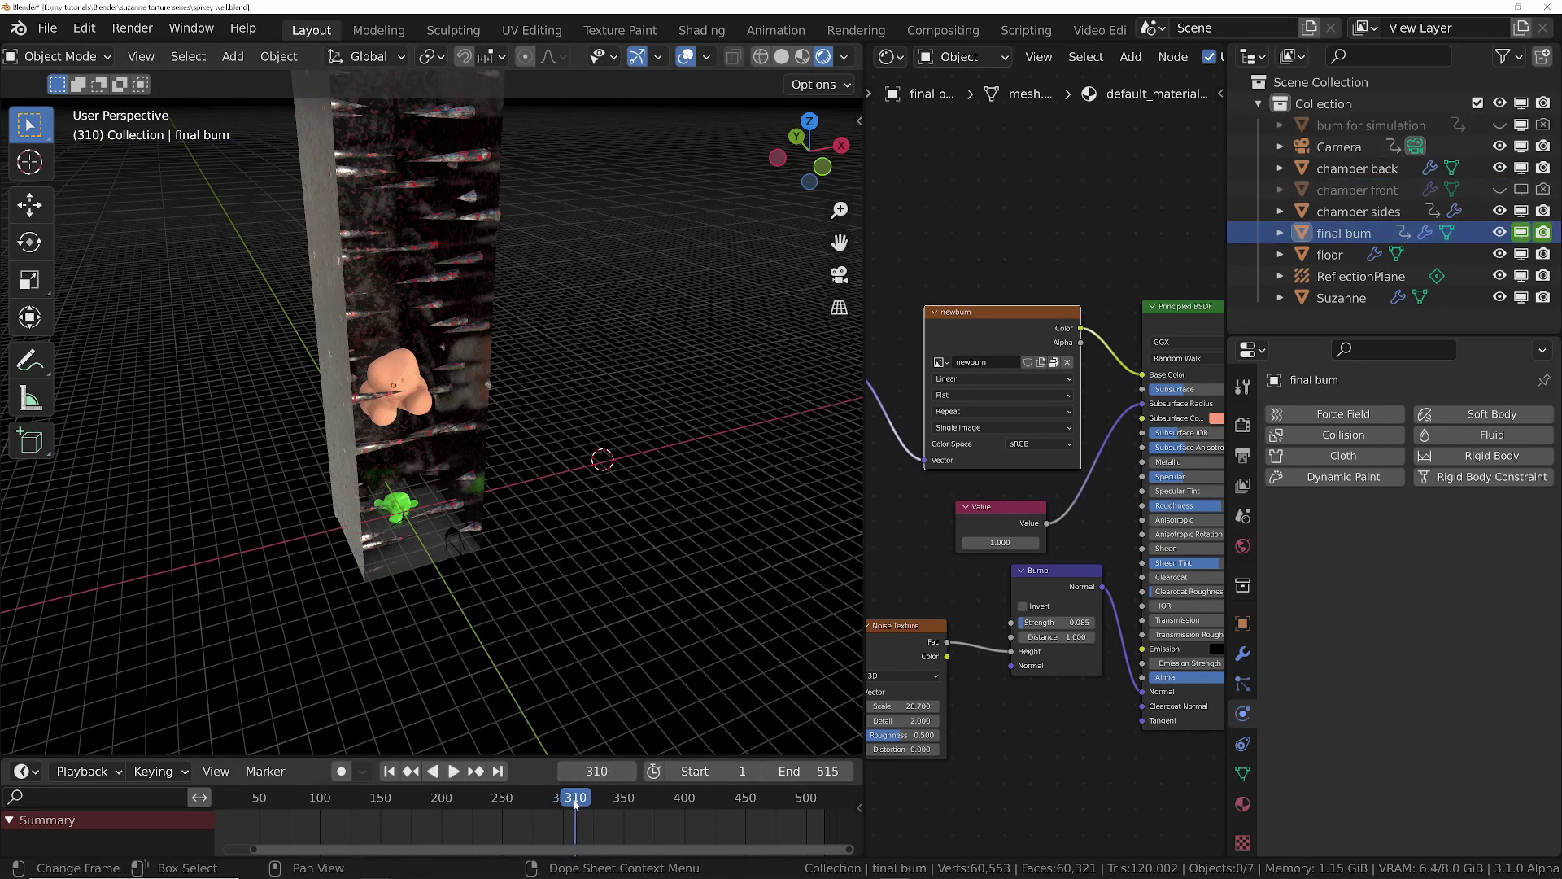
{"action": "left_click_drag", "start_coordinate": [576, 795], "coordinate": [611, 795]}
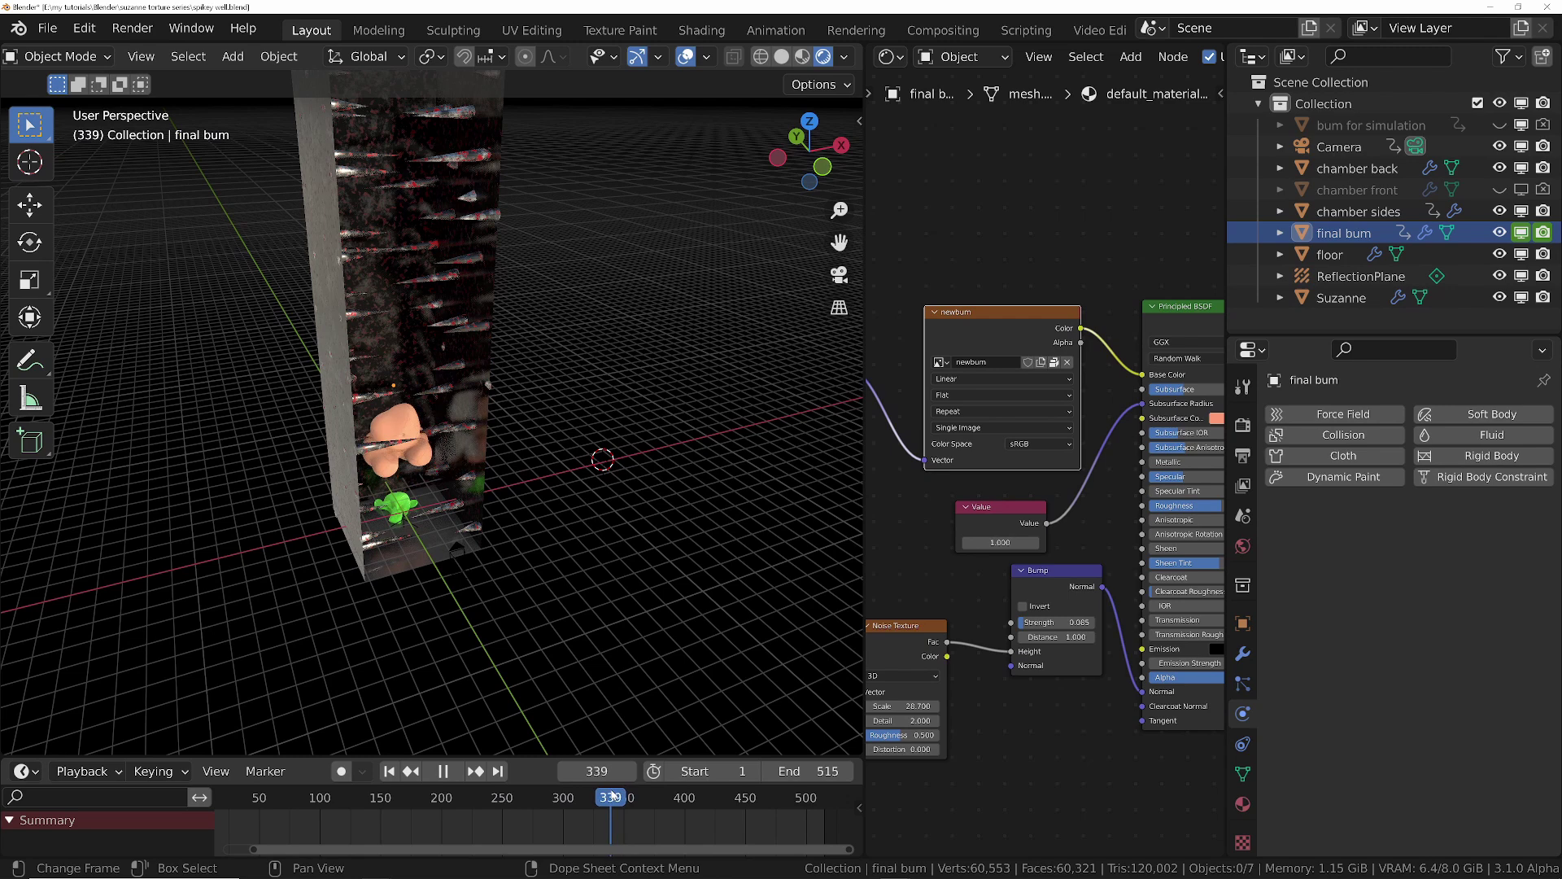
- Select the chamber sides to show their Collision settings, viewed from the front
{"action": "scroll", "coordinate": [448, 411], "scroll_direction": "up", "scroll_amount": 3}
{"action": "left_click", "coordinate": [446, 366]}
{"action": "middle_click_drag", "start_coordinate": [449, 385], "coordinate": [478, 216]}
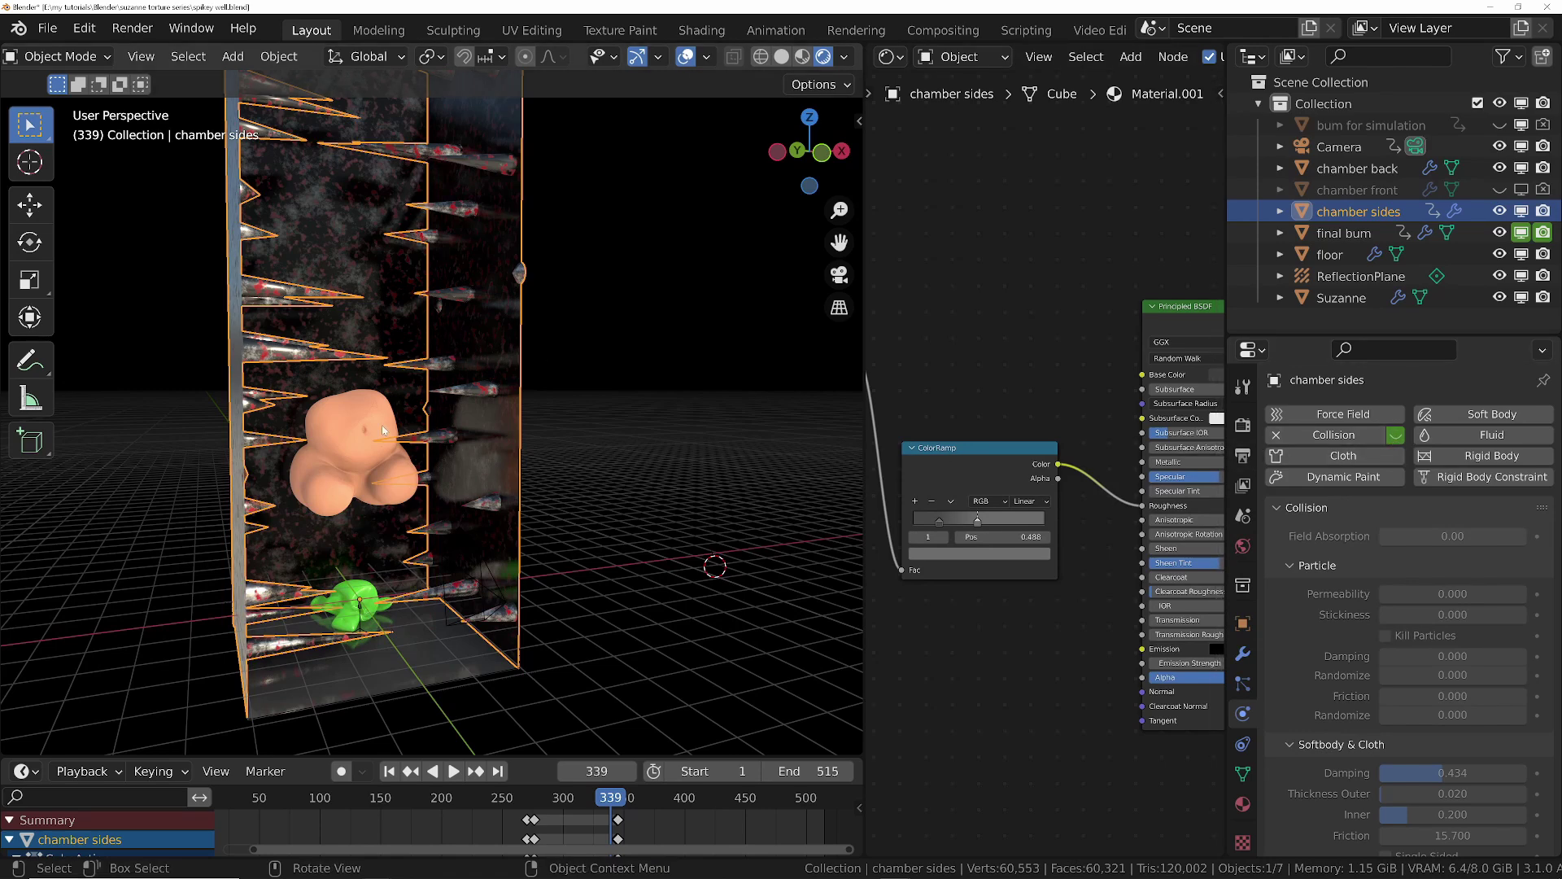
- Play the simulation and stop at frame 349, with the bum on the floor over Suzanne
{"action": "key", "text": "space"}
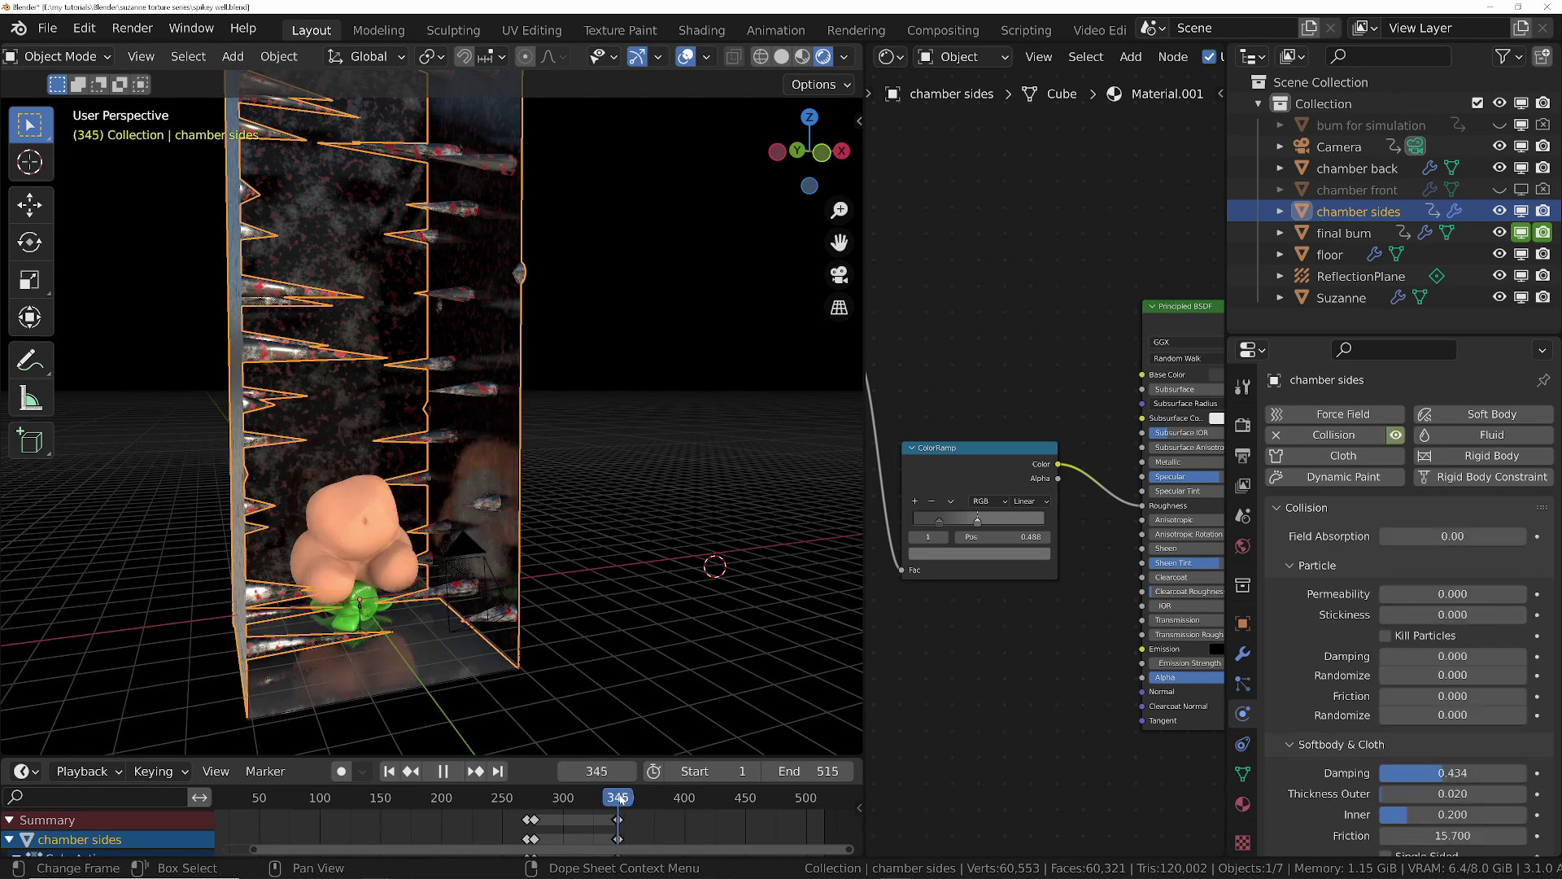
{"action": "key", "text": "space"}
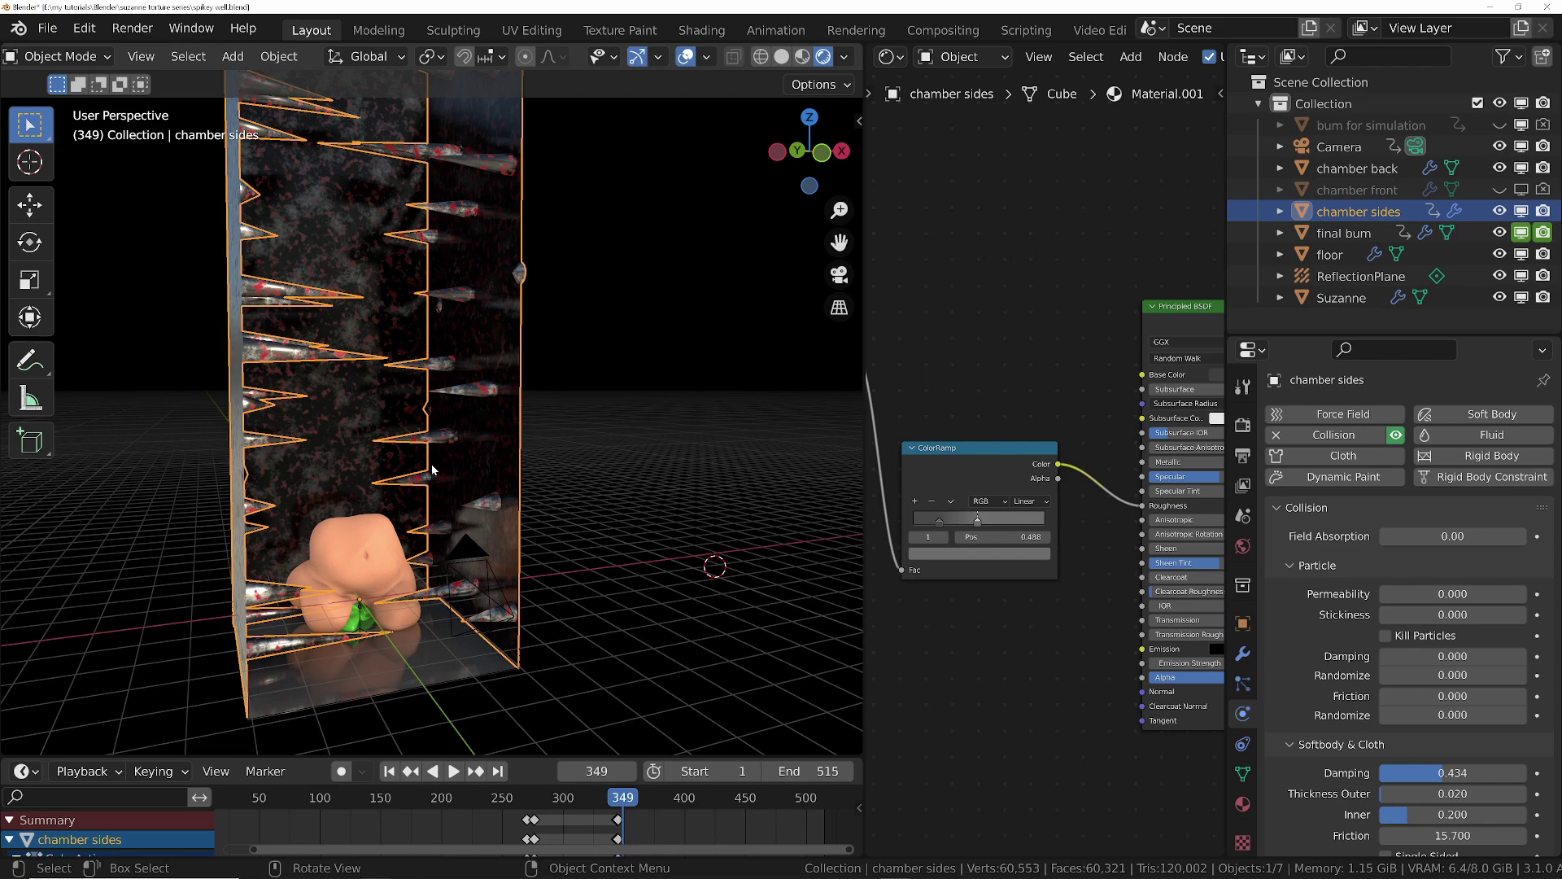
{"action": "middle_click_drag", "start_coordinate": [432, 470], "coordinate": [475, 540]}
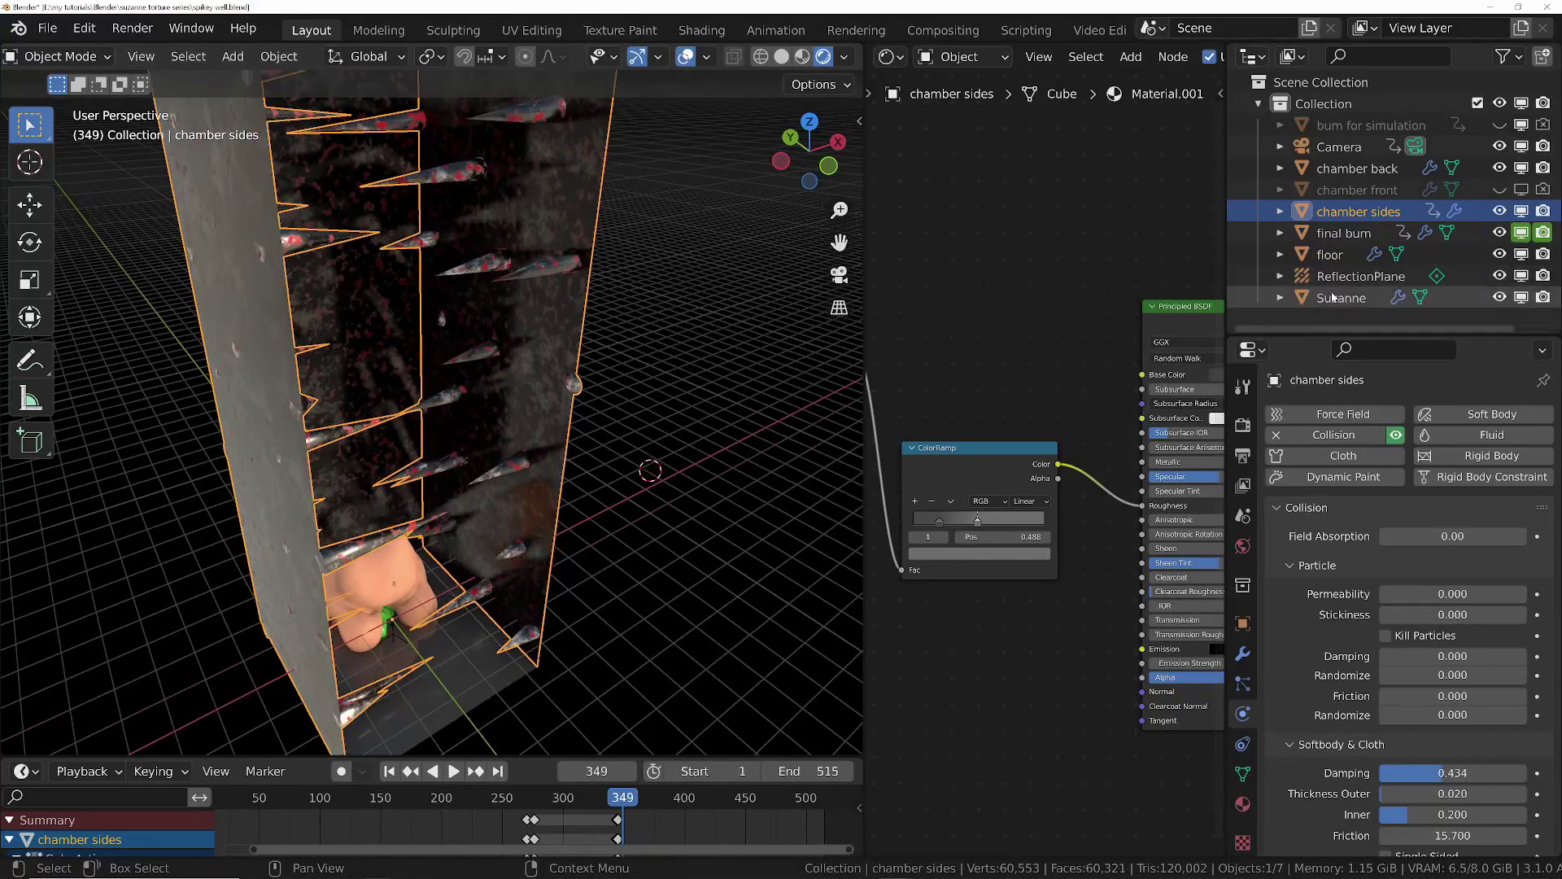
- Select ReflectionPlane, start a grab move and cancel it so the plane stays in place
{"action": "left_click", "coordinate": [1361, 276]}
{"action": "middle_click_drag", "start_coordinate": [438, 631], "coordinate": [445, 569]}
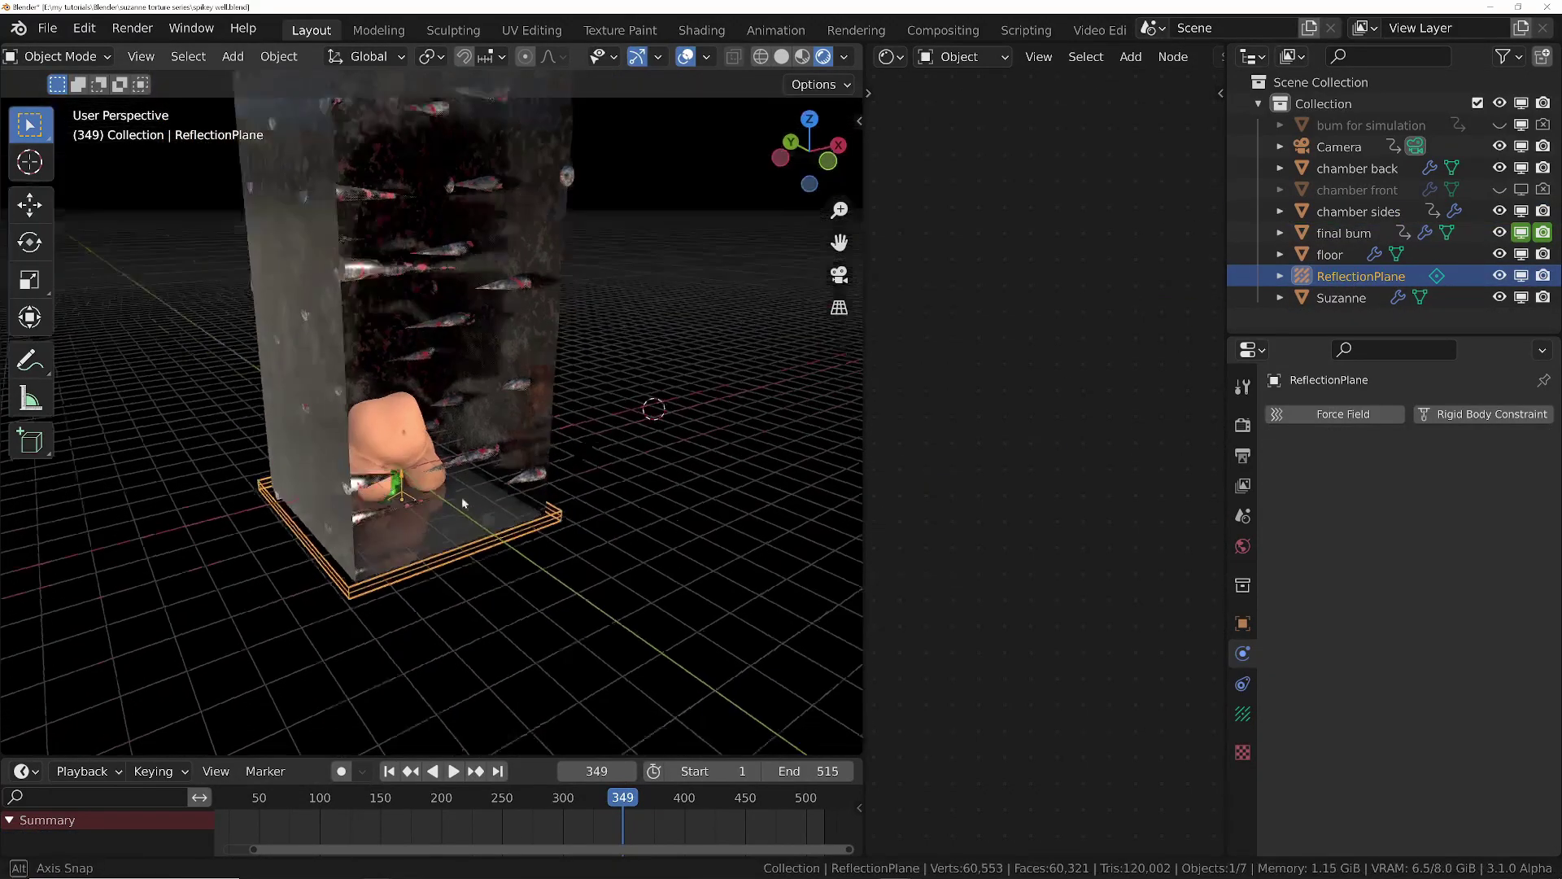
{"action": "scroll", "coordinate": [446, 526], "scroll_direction": "up", "scroll_amount": 6}
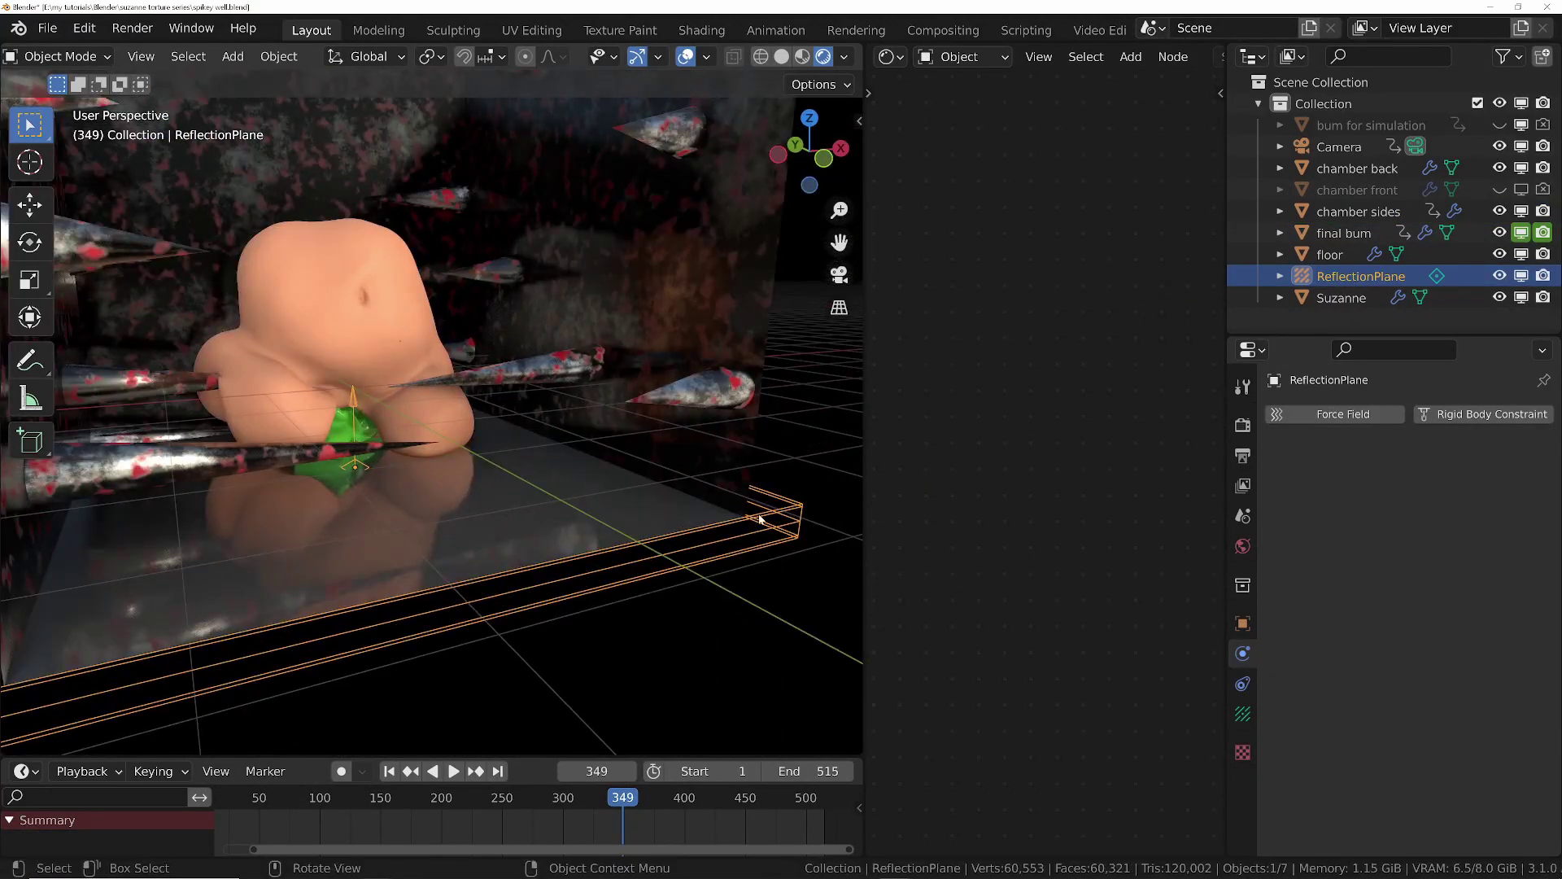
{"action": "key", "text": "g"}
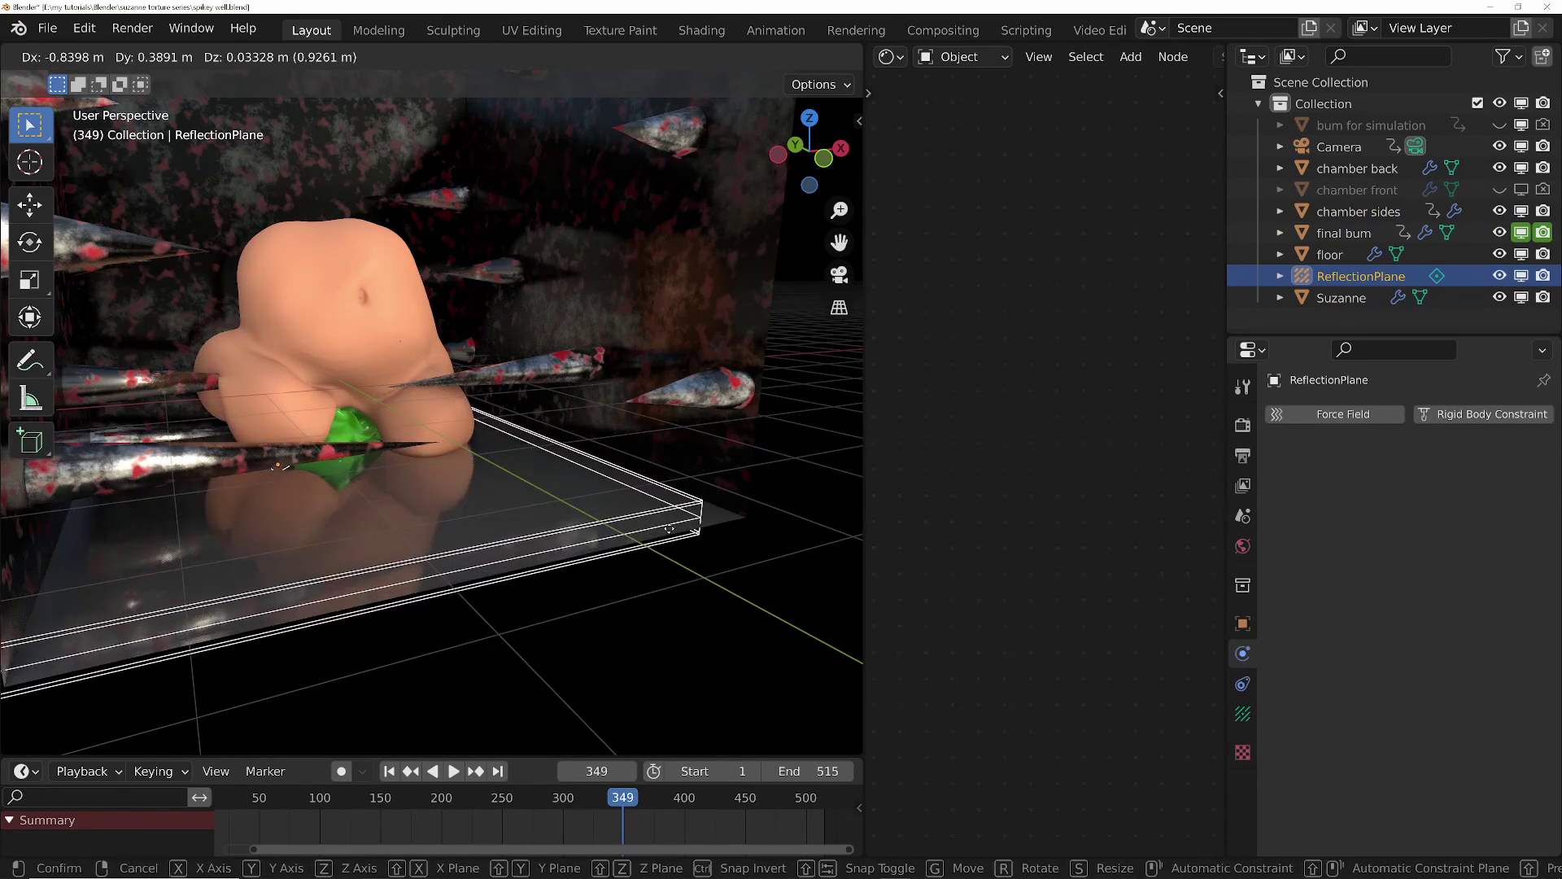
{"action": "right_click", "coordinate": [669, 529]}
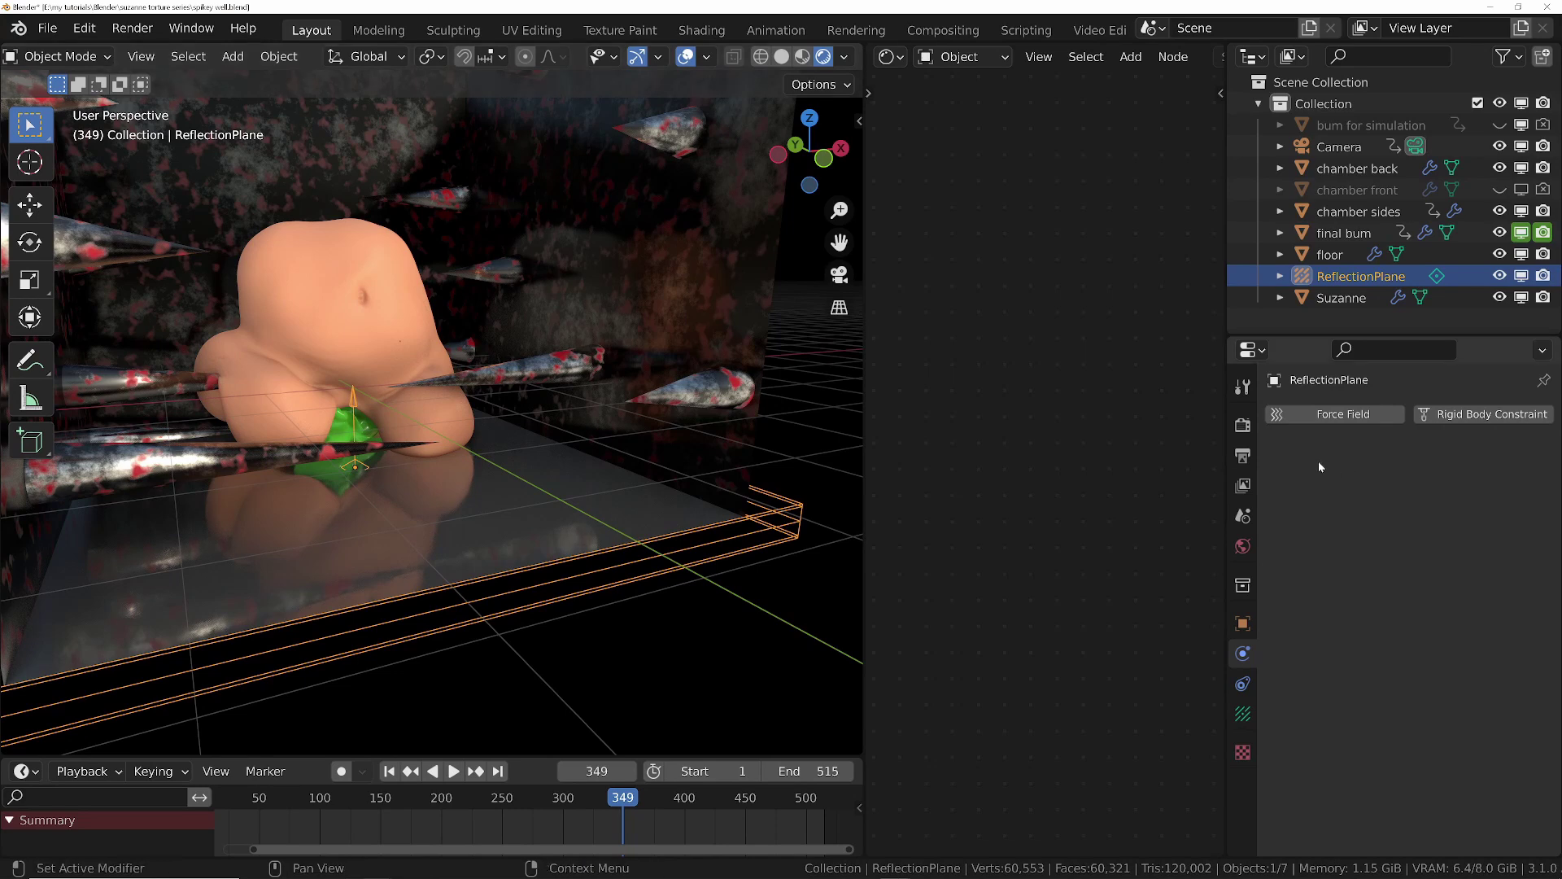
- Turn on Ambient Occlusion in the Render Properties after comparing the shading
{"action": "left_click", "coordinate": [1248, 435]}
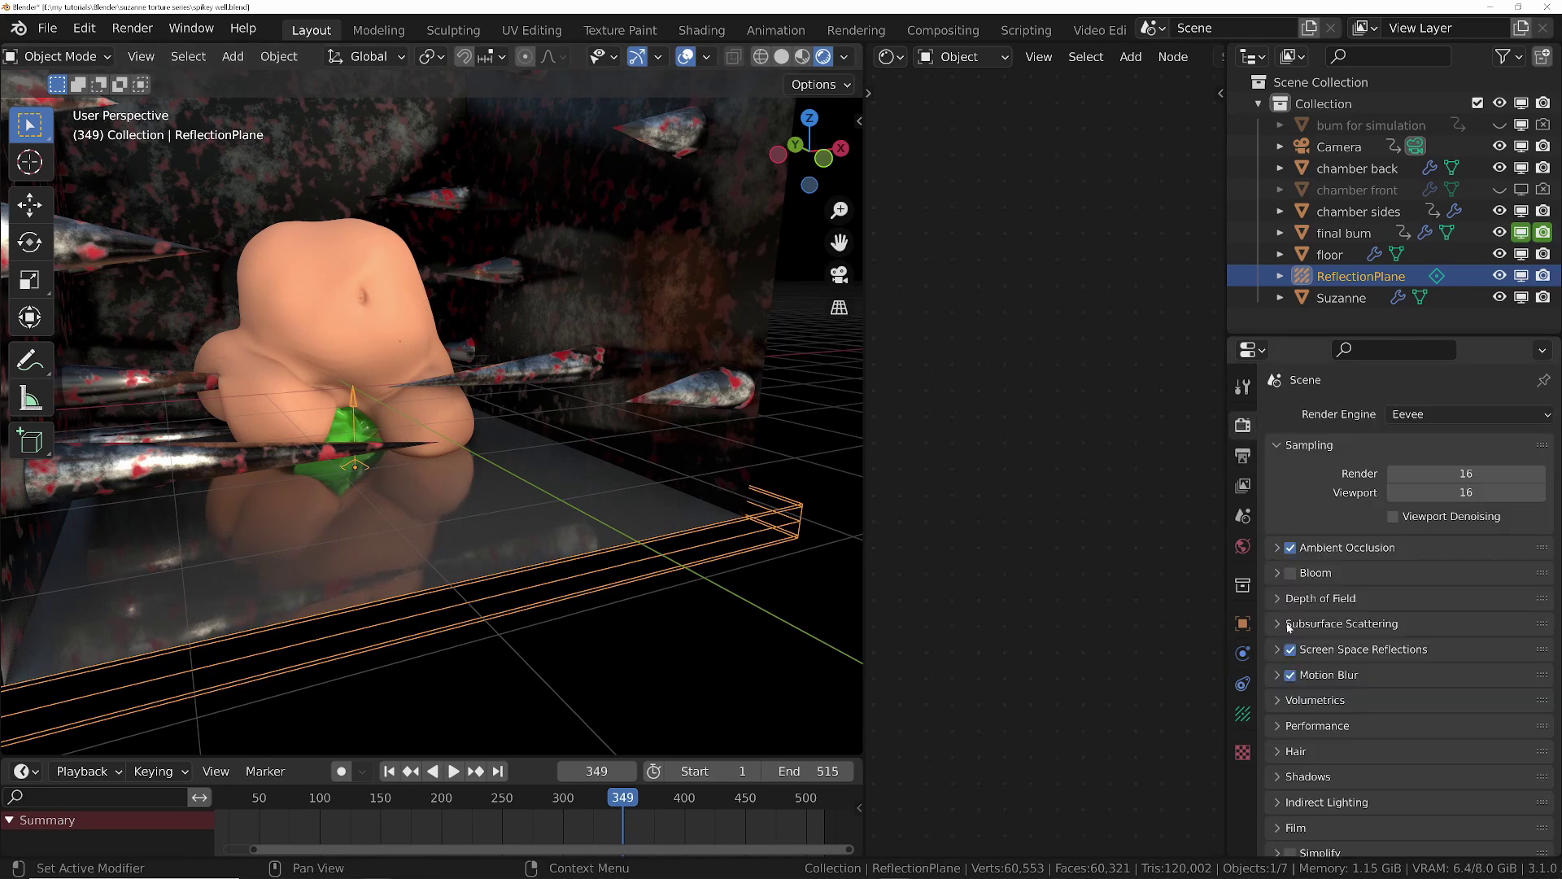
{"action": "scroll", "coordinate": [1288, 626], "scroll_direction": "down", "scroll_amount": 2}
{"action": "left_click", "coordinate": [1297, 495]}
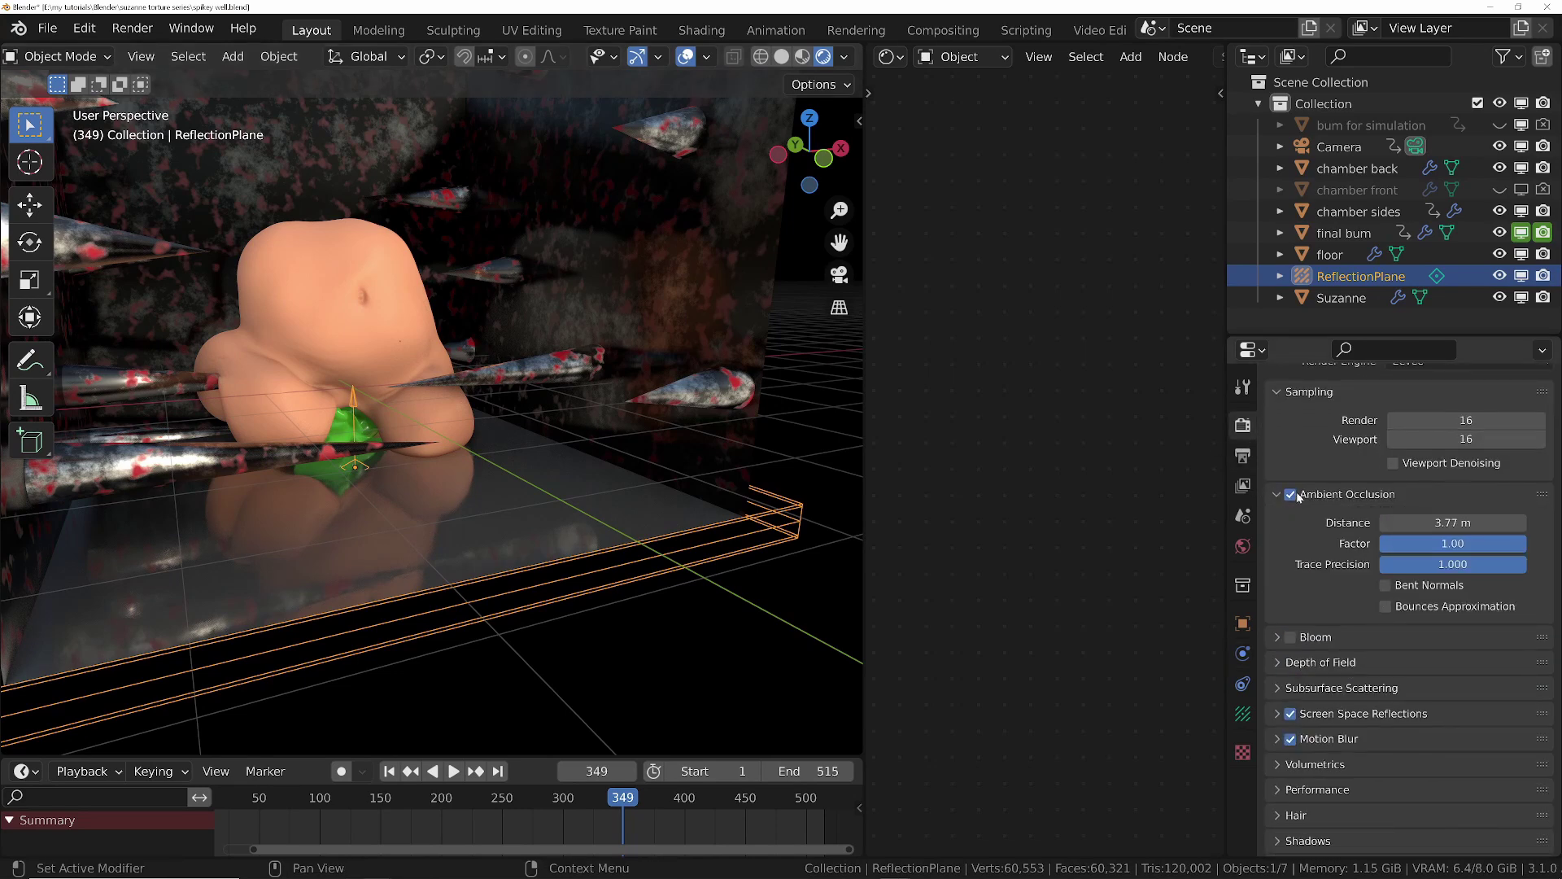
{"action": "left_click", "coordinate": [1291, 495]}
{"action": "left_click", "coordinate": [1292, 495]}
{"action": "left_click", "coordinate": [1291, 494]}
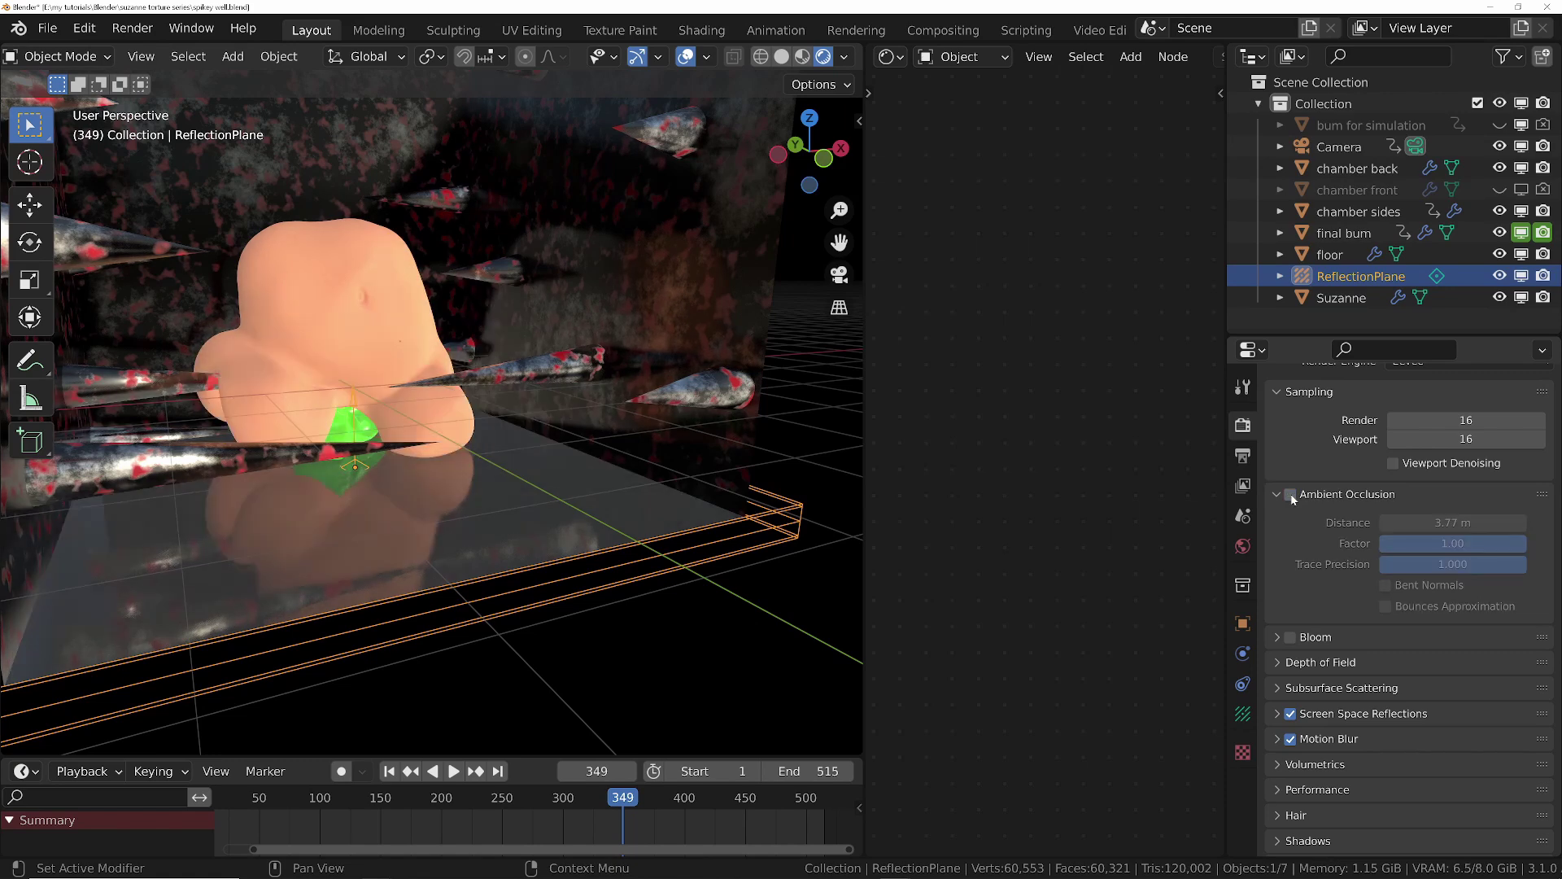
{"action": "left_click", "coordinate": [1291, 495]}
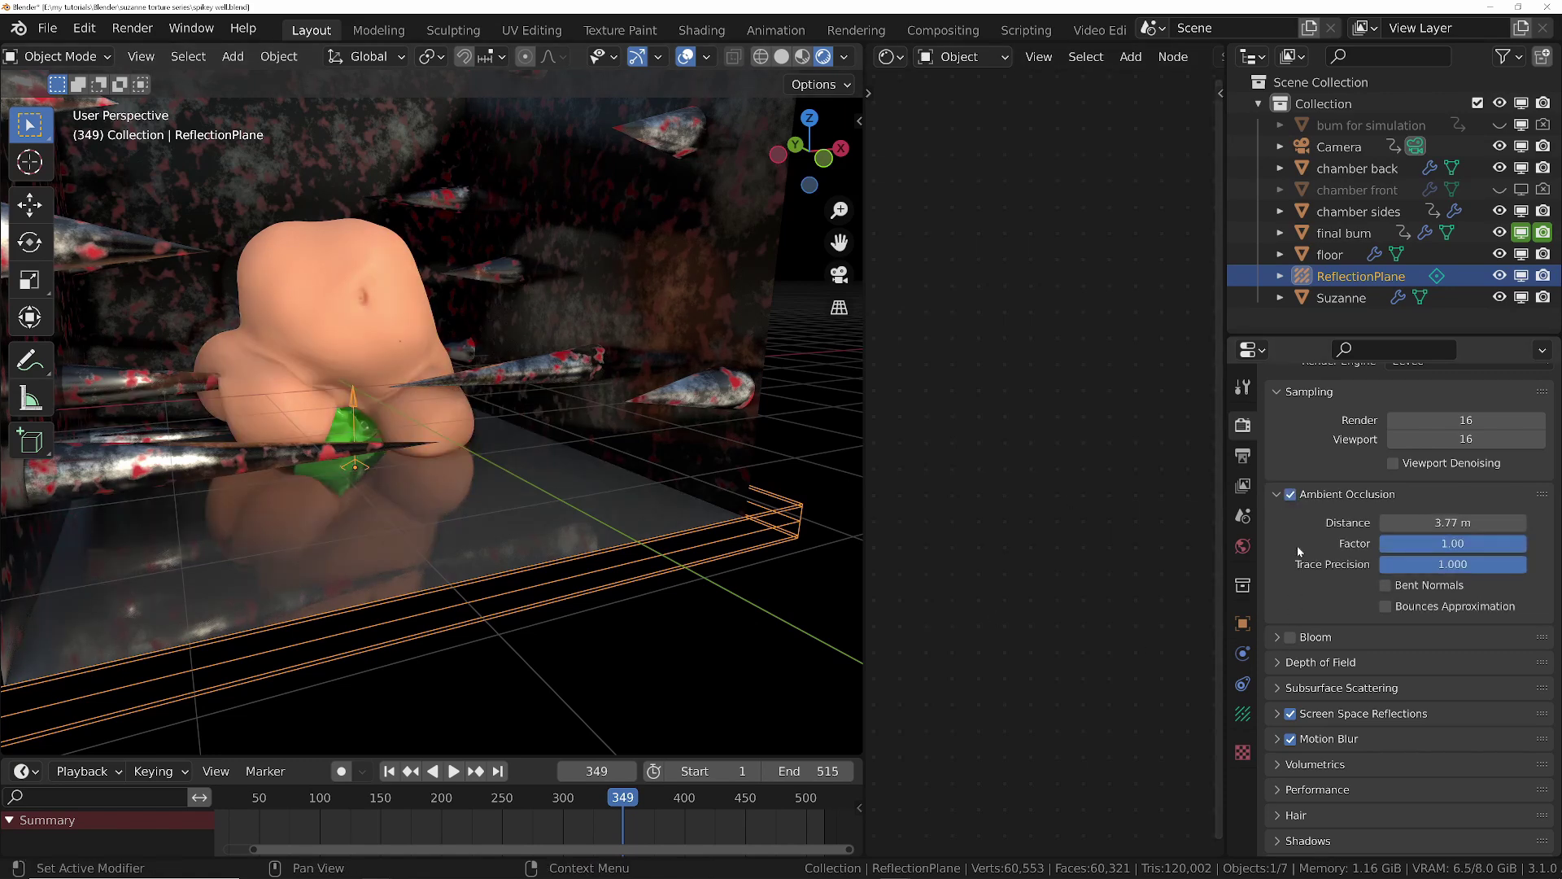
- Keep Screen Space Reflections on after comparing, expand Motion Blur, and select the Camera
{"action": "scroll", "coordinate": [1301, 643], "scroll_direction": "down", "scroll_amount": 3}
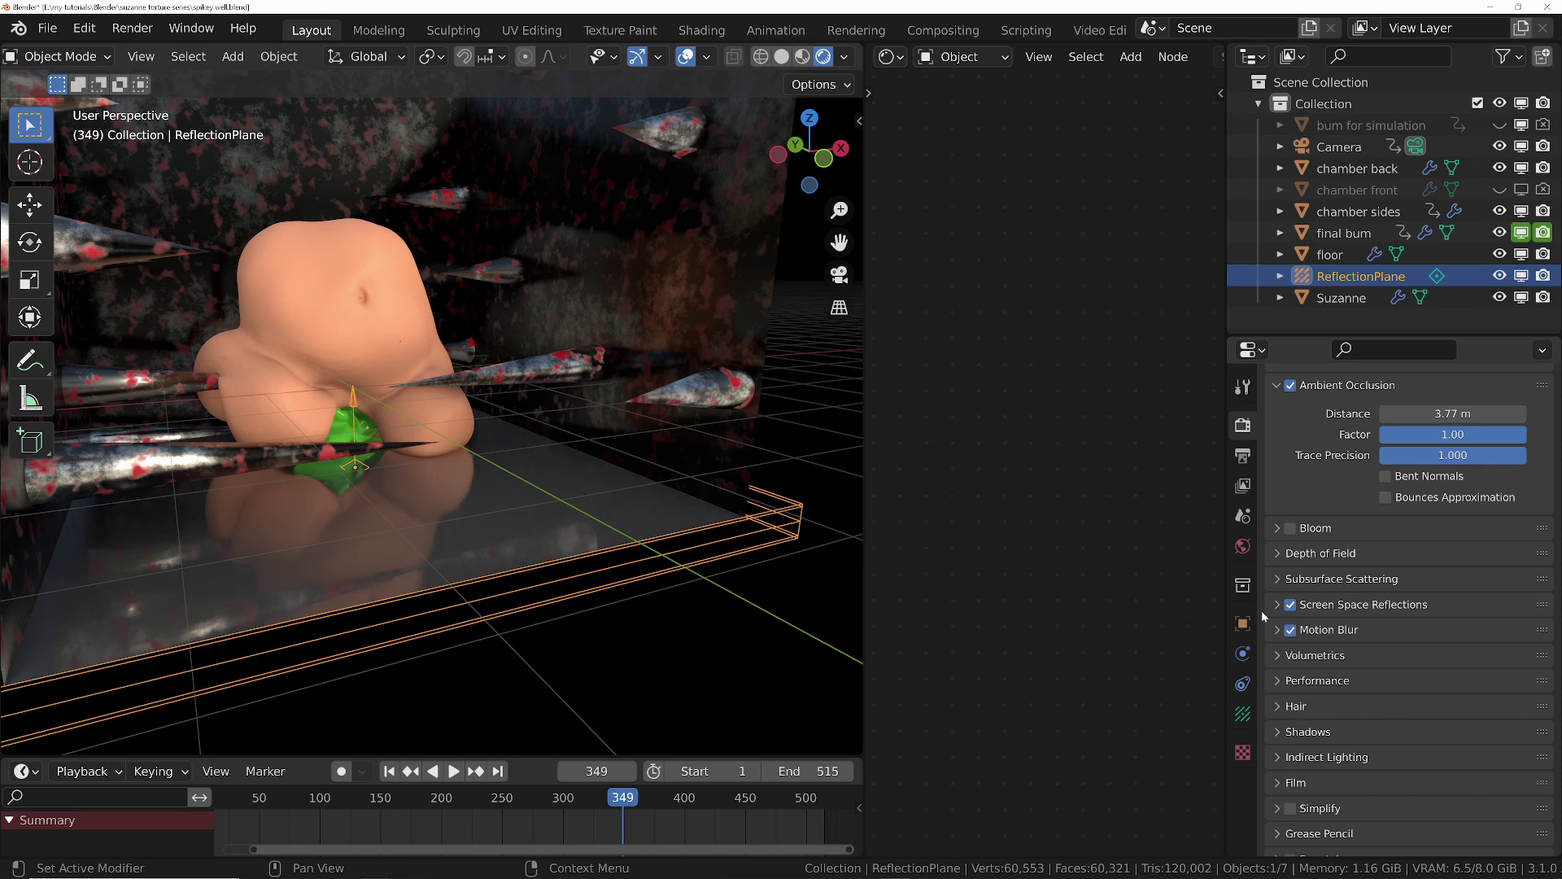
{"action": "left_click", "coordinate": [1291, 606]}
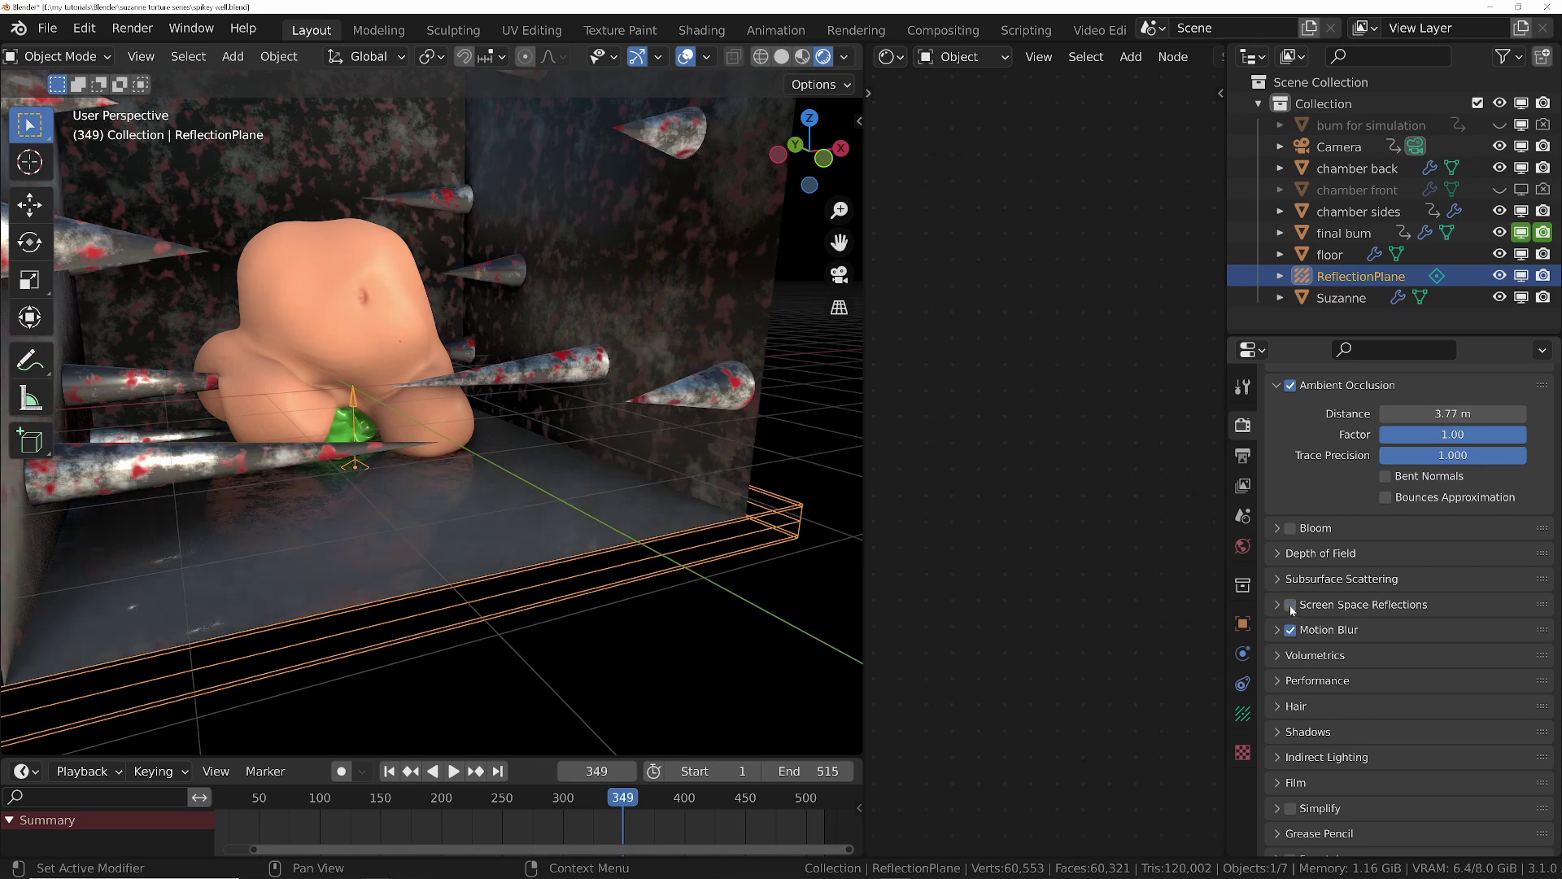
{"action": "left_click", "coordinate": [1290, 605]}
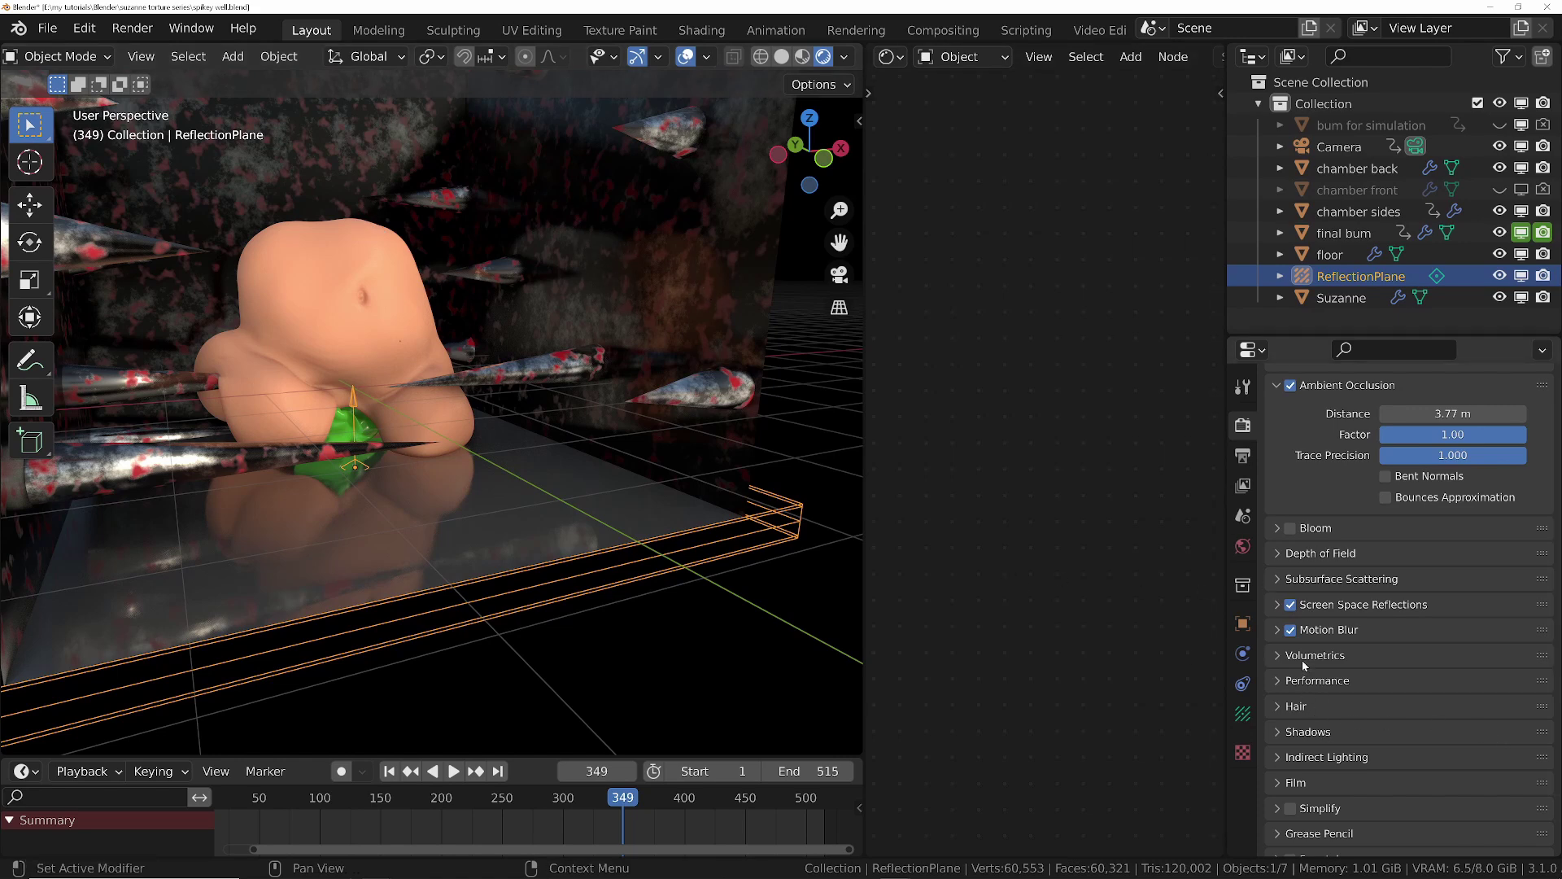
{"action": "left_click", "coordinate": [1279, 633]}
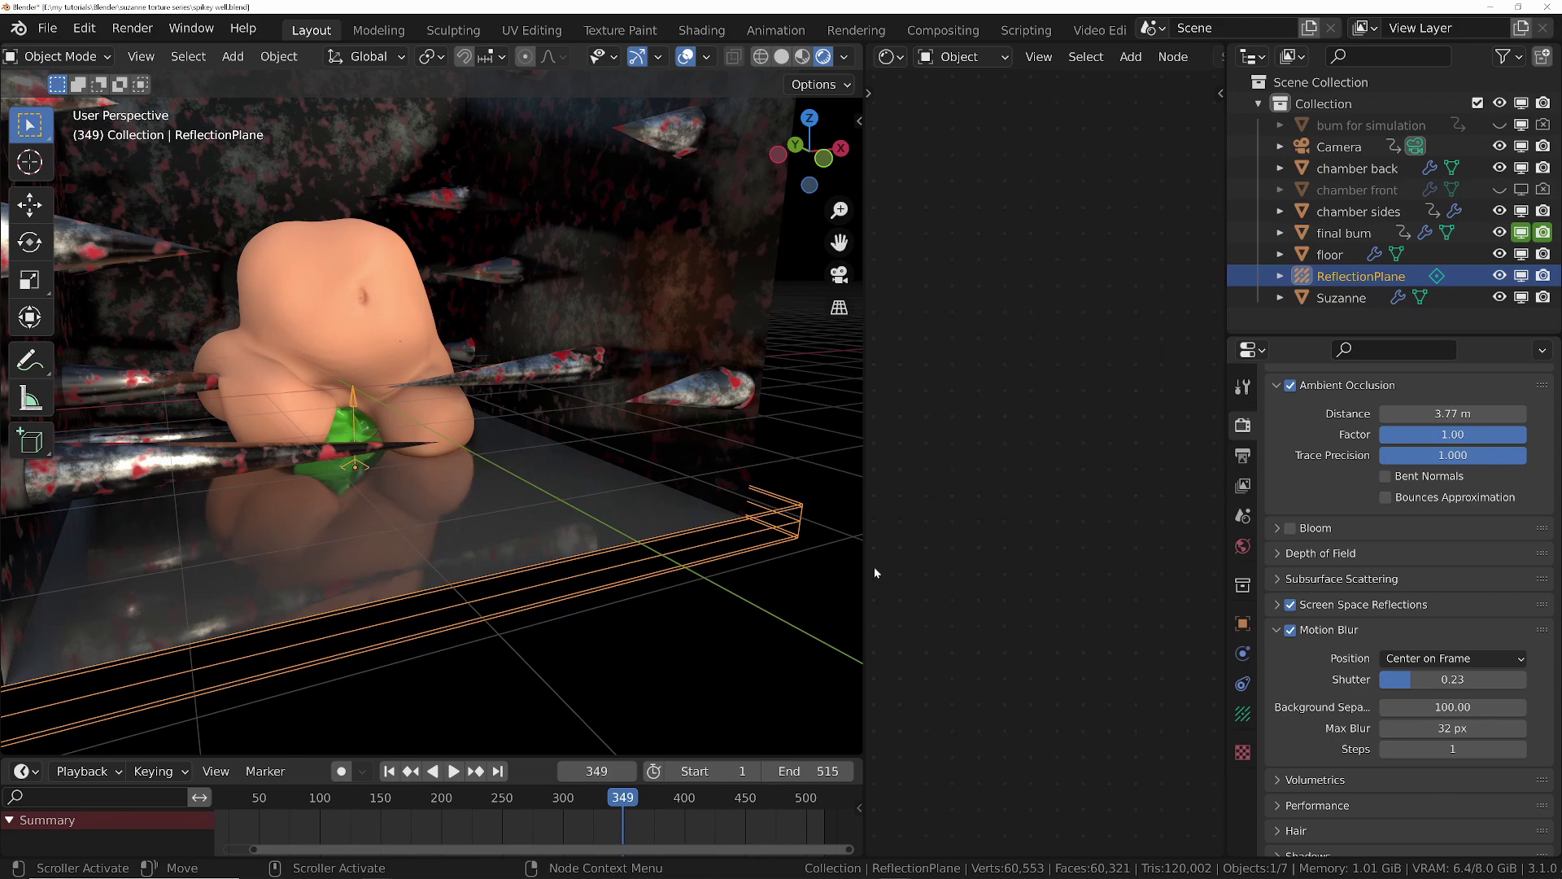
{"action": "left_click", "coordinate": [563, 447]}
- Frame the whole spiked chamber in the viewport and jump back to frame 1
{"action": "middle_click_drag", "start_coordinate": [424, 291], "coordinate": [442, 383]}
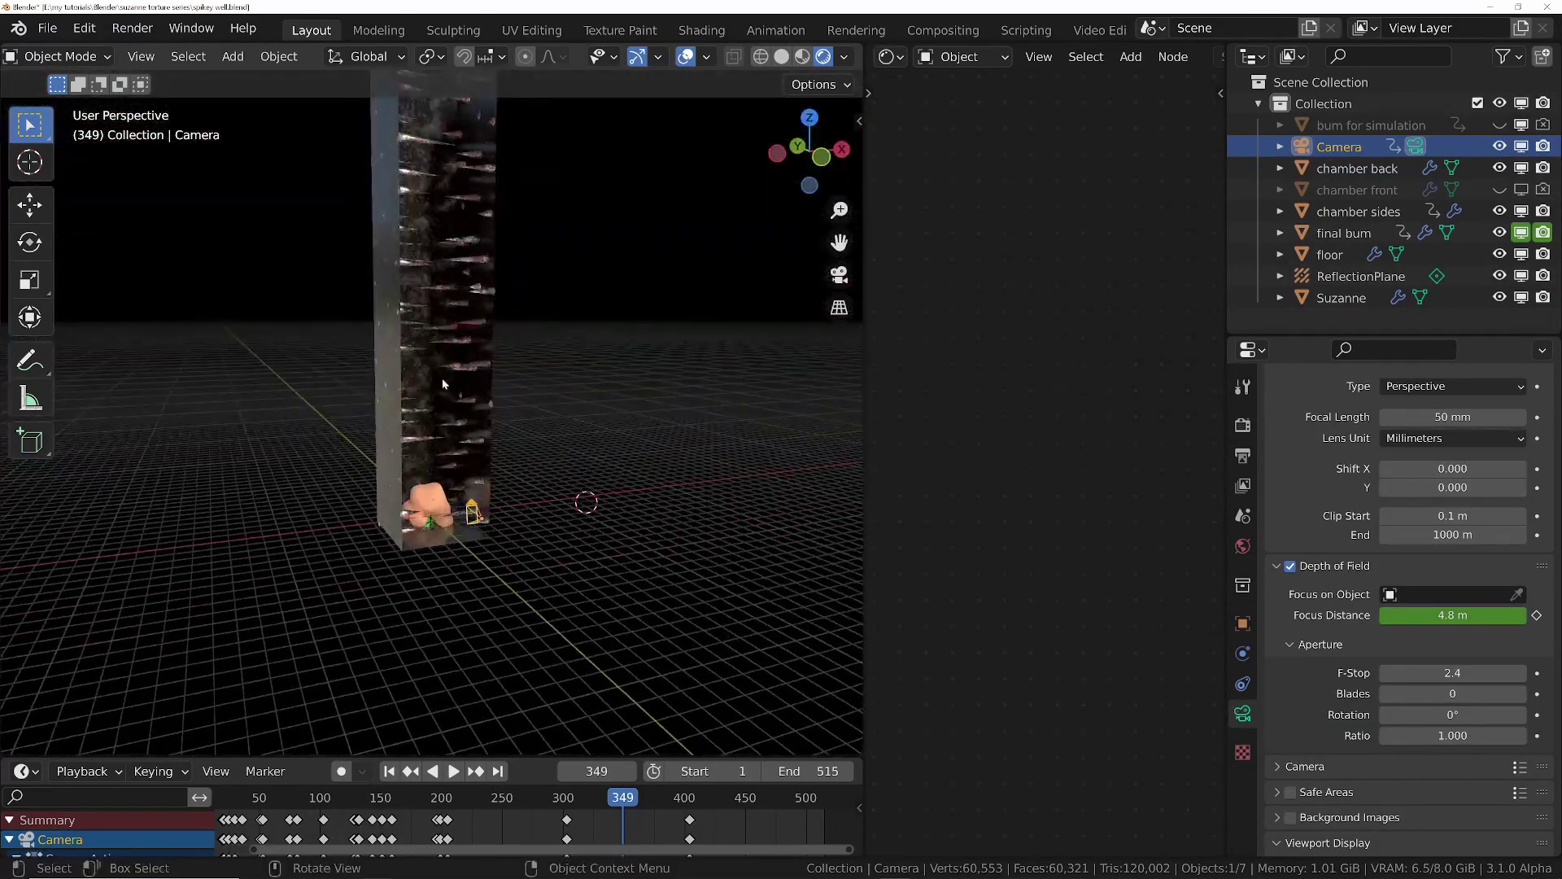
{"action": "middle_click_drag", "start_coordinate": [480, 432], "coordinate": [371, 442], "text": "ctrl"}
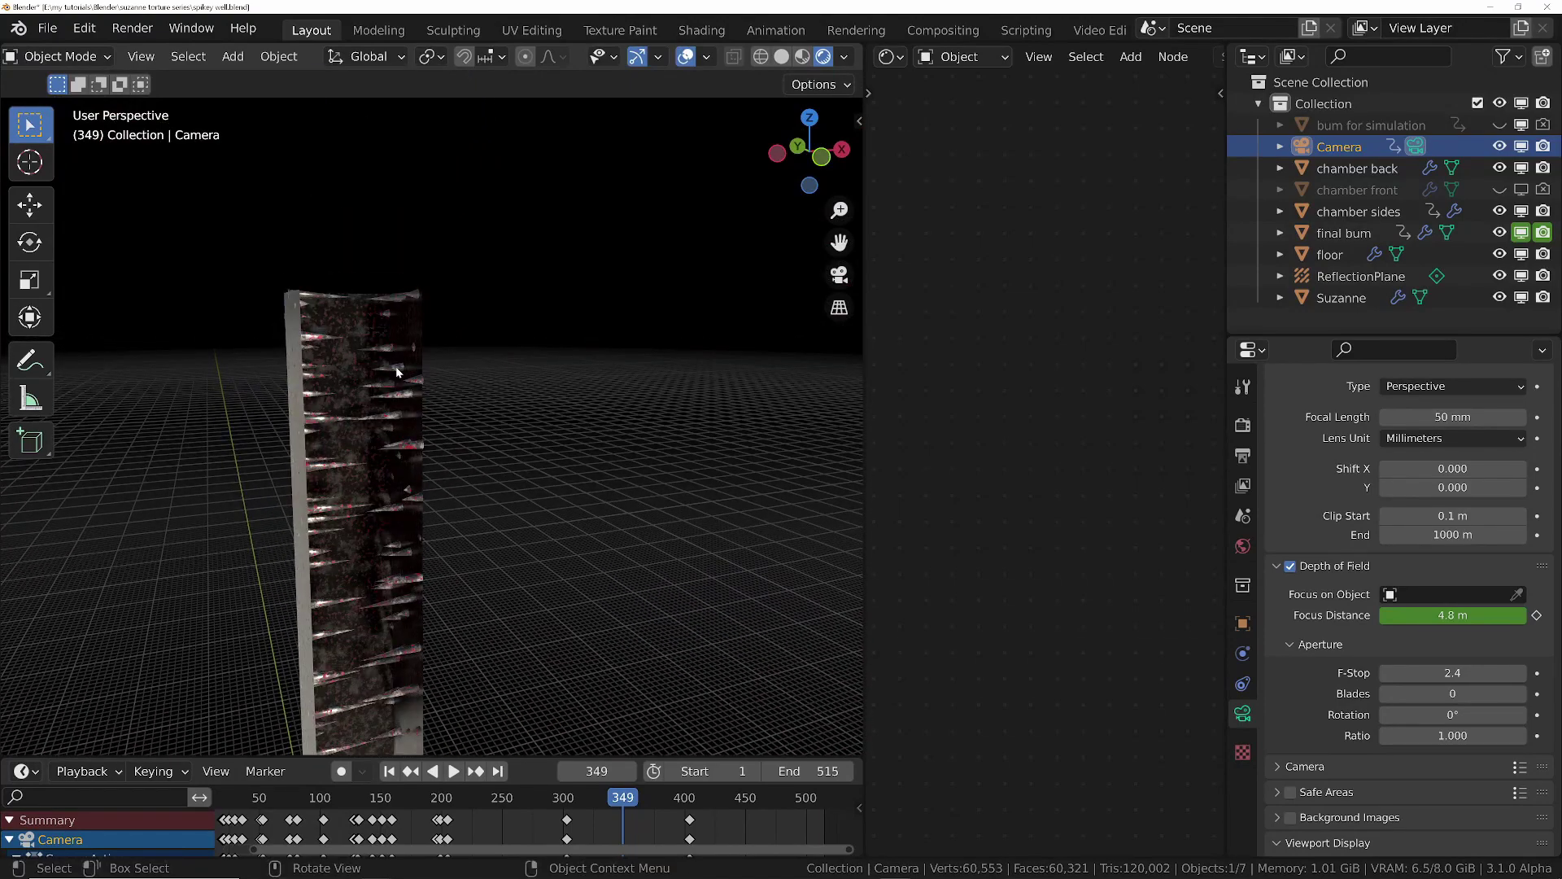
{"action": "key", "text": "shift+Left"}
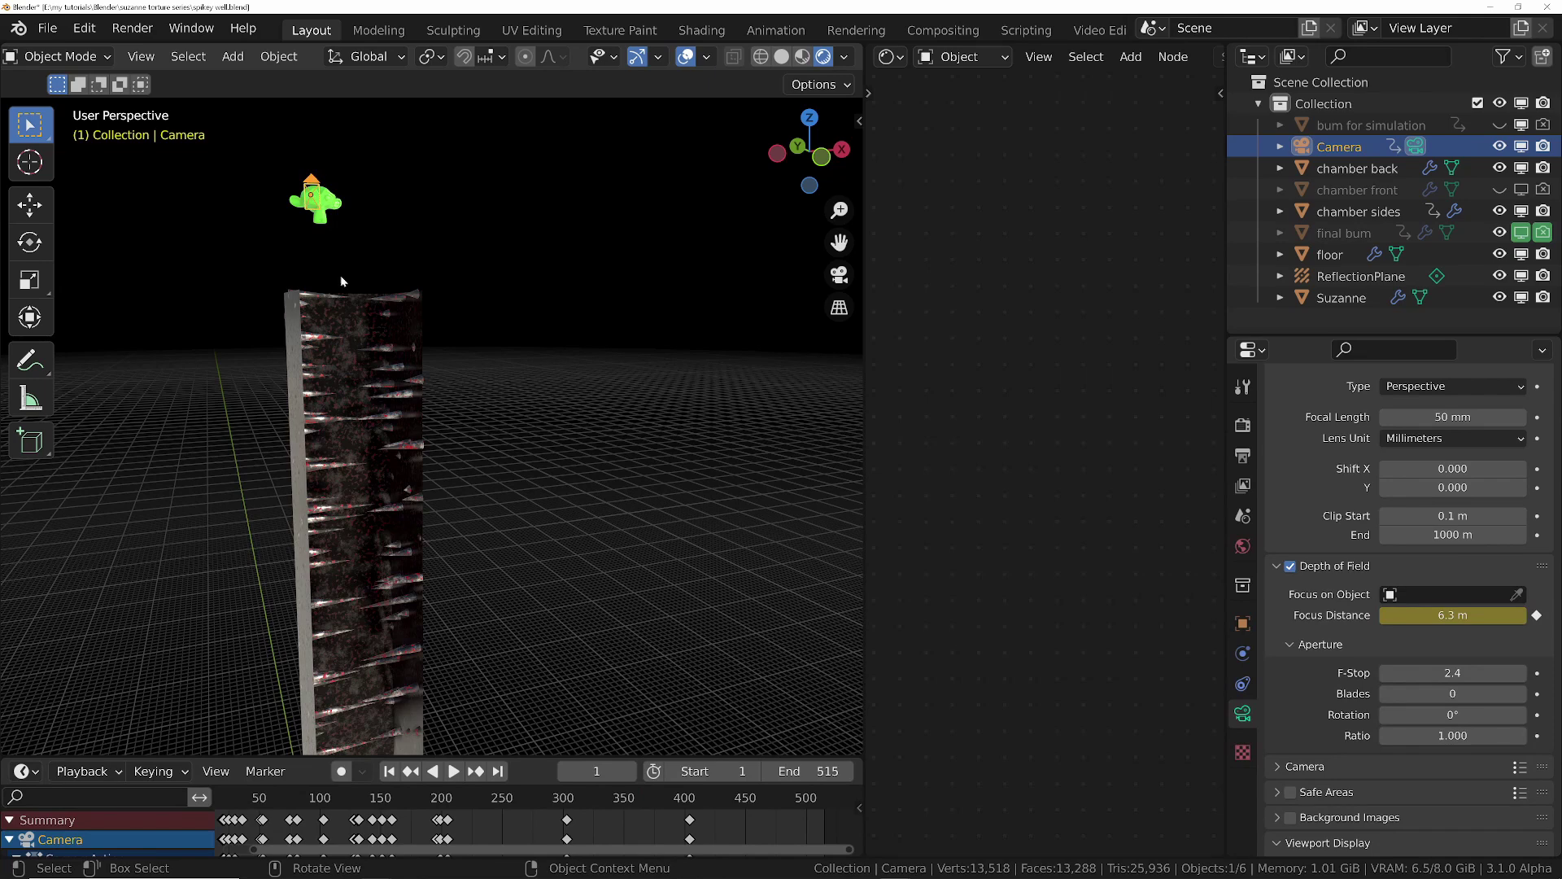
{"action": "middle_click_drag", "start_coordinate": [379, 343], "coordinate": [358, 405]}
- Play the camera animation while orbiting the spiked column, stopping at frame 27
{"action": "key", "text": "space"}
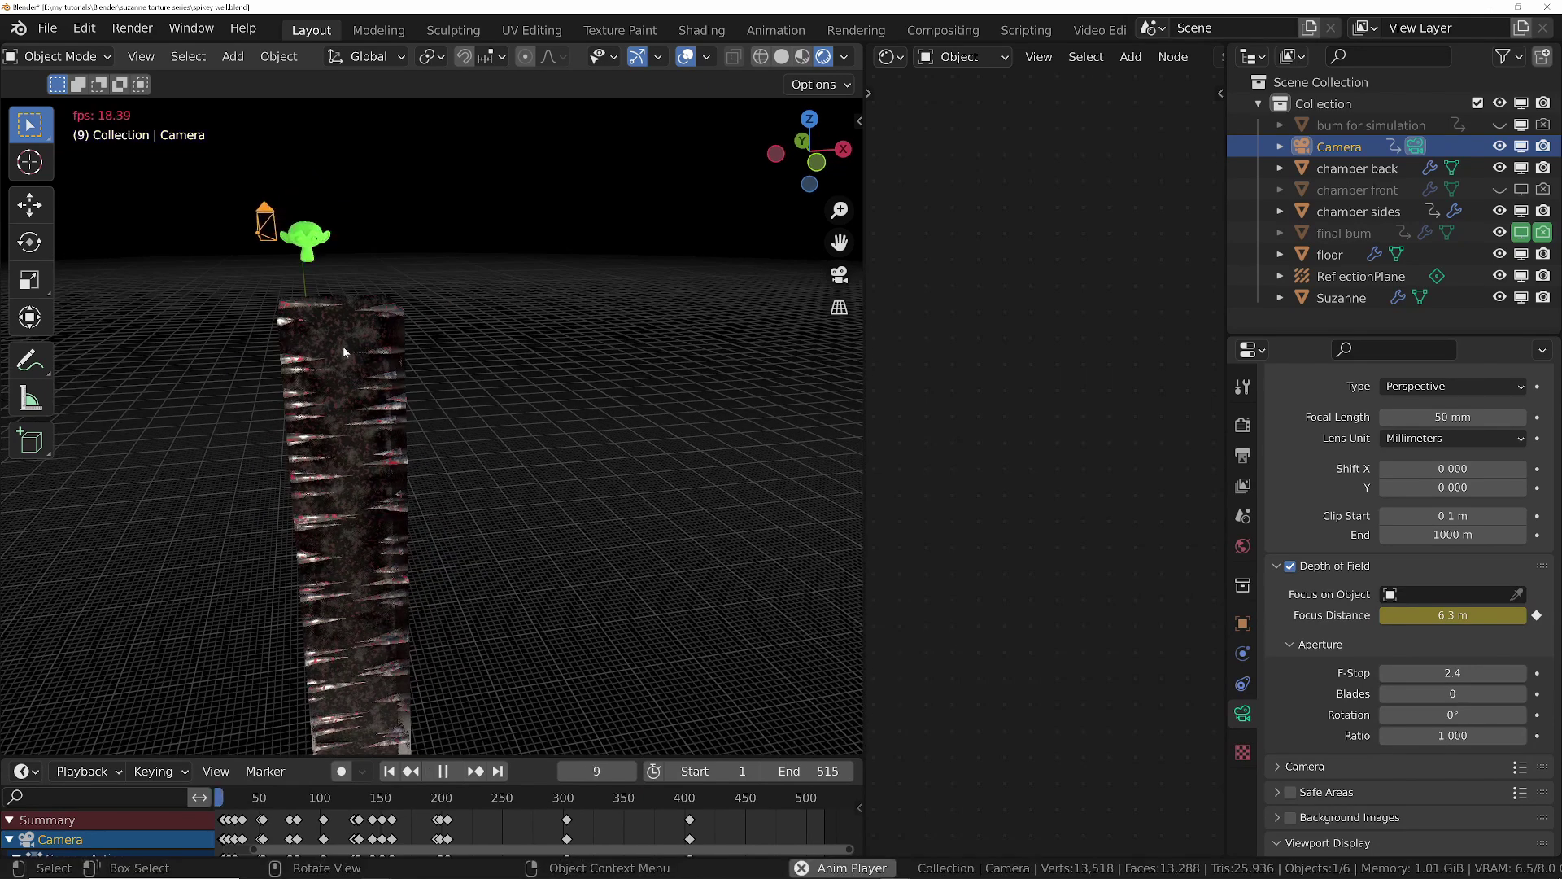
{"action": "middle_click_drag", "start_coordinate": [343, 344], "coordinate": [329, 432]}
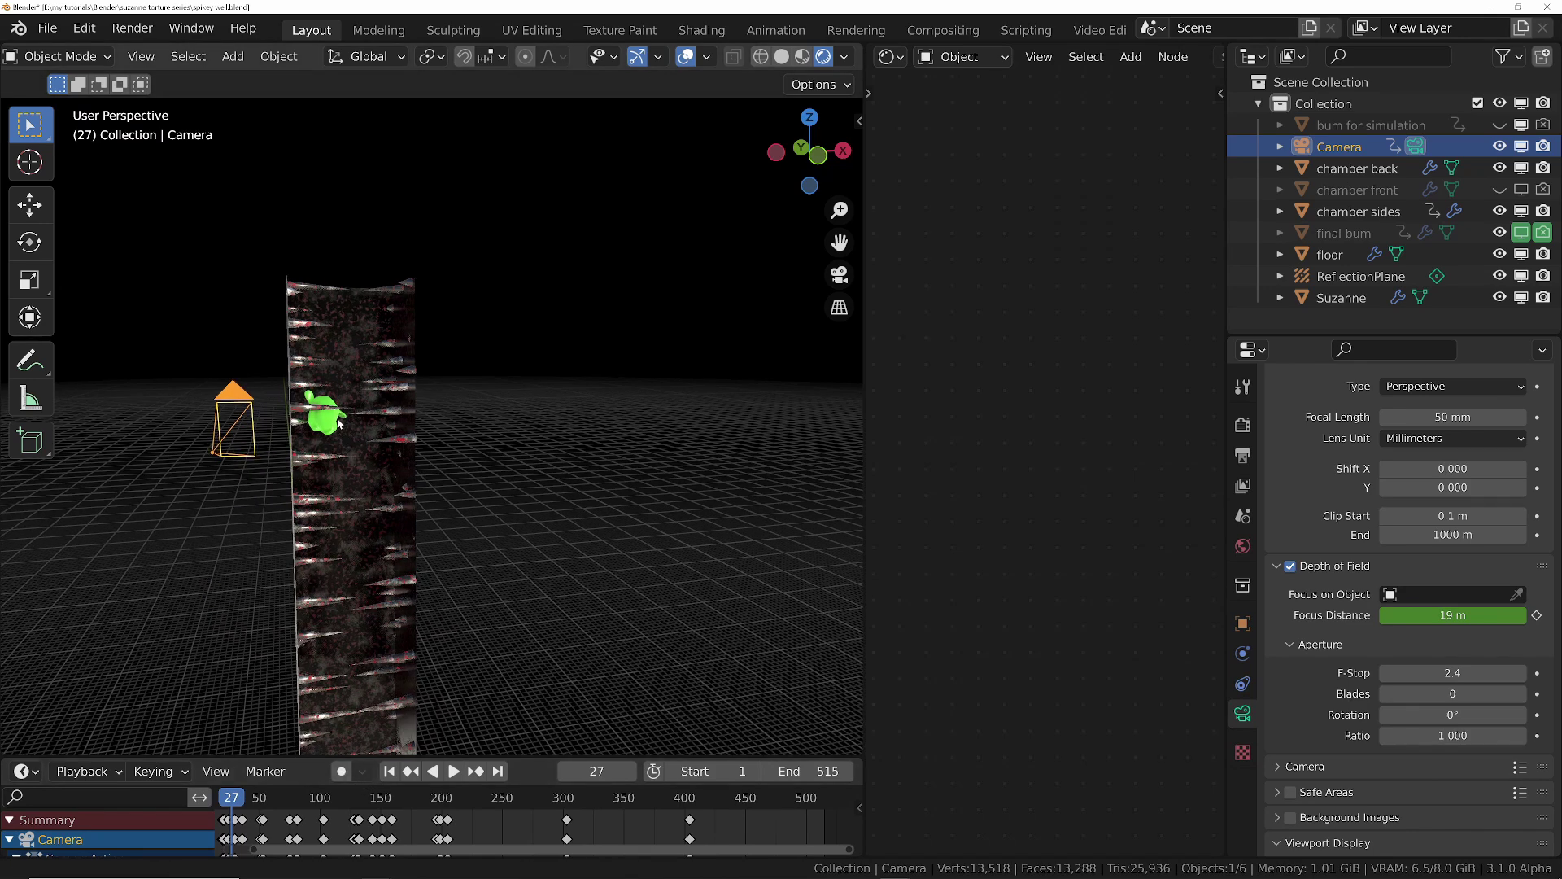
{"action": "scroll", "coordinate": [329, 311], "scroll_direction": "up", "scroll_amount": 8}
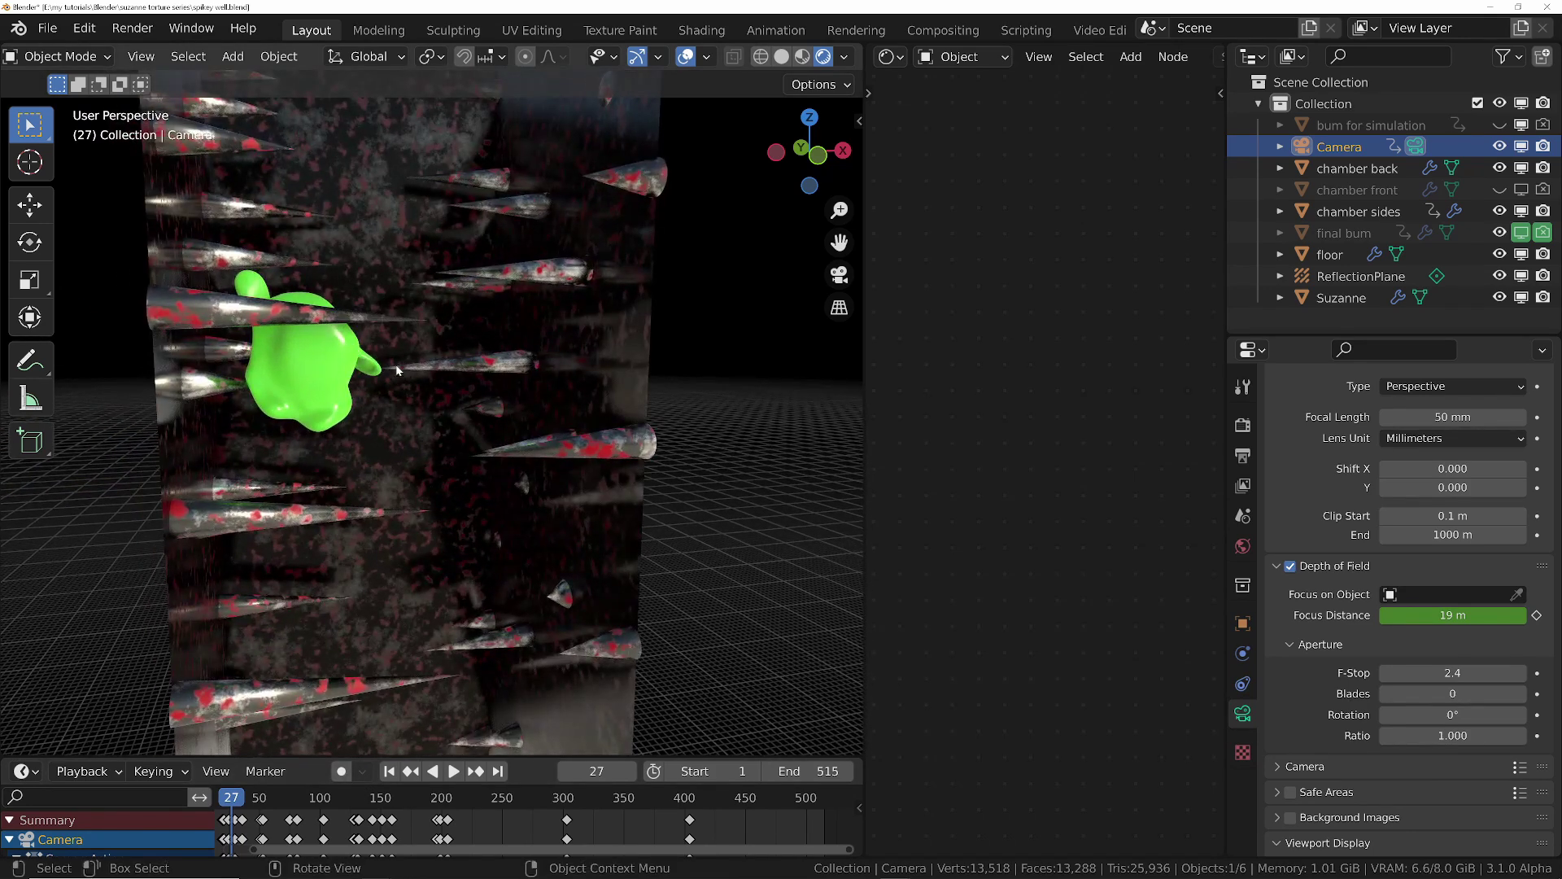
{"action": "scroll", "coordinate": [397, 370], "scroll_direction": "down", "scroll_amount": 6}
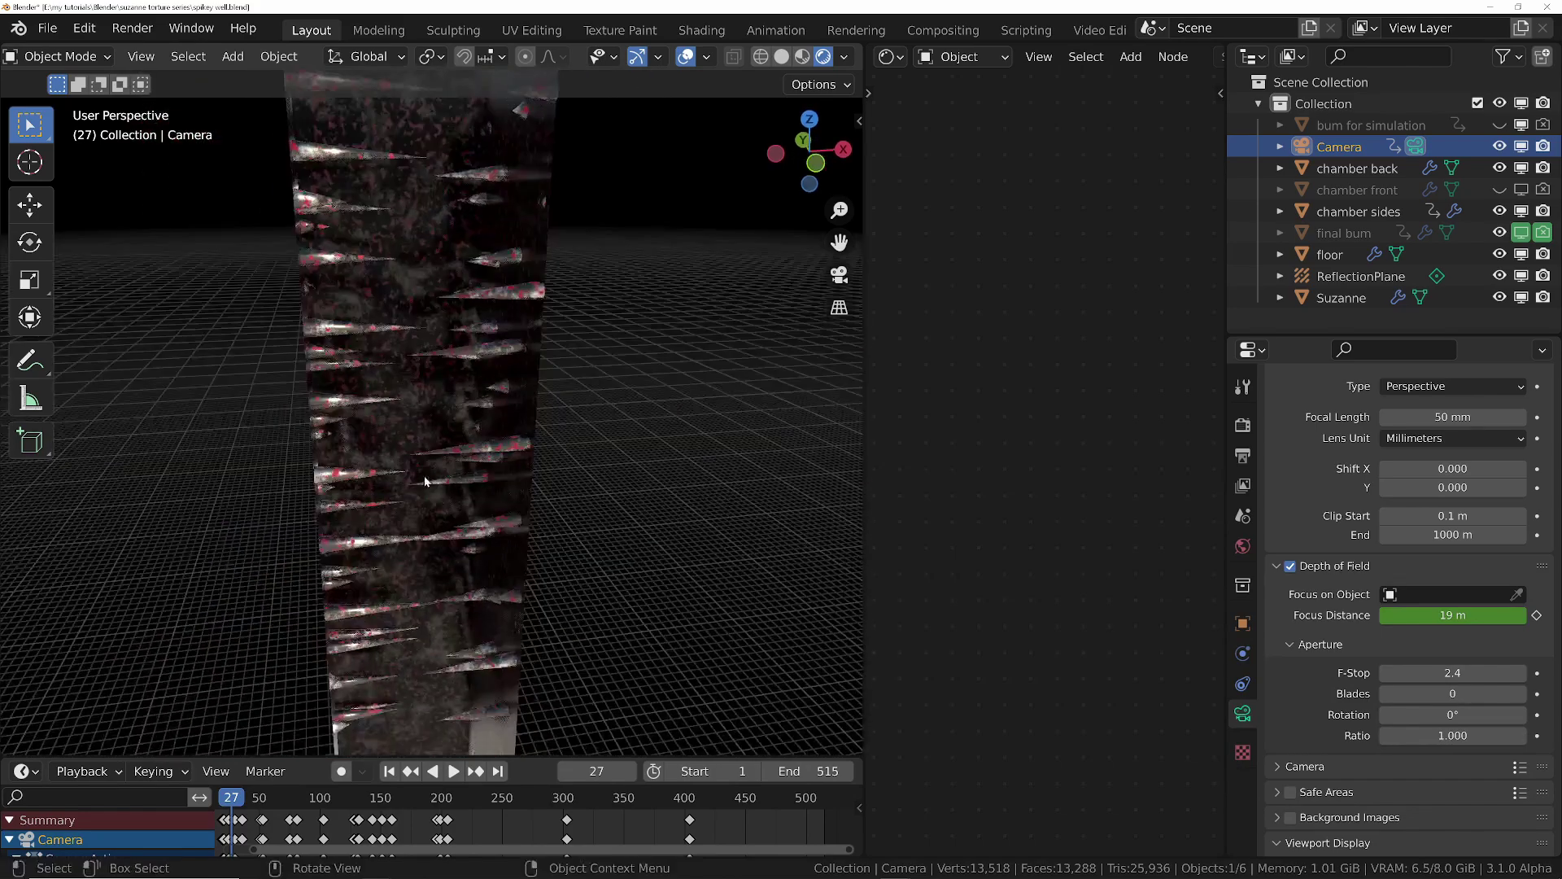
{"action": "scroll", "coordinate": [424, 480], "scroll_direction": "down", "scroll_amount": 4}
{"action": "middle_click_drag", "start_coordinate": [490, 326], "coordinate": [619, 554]}
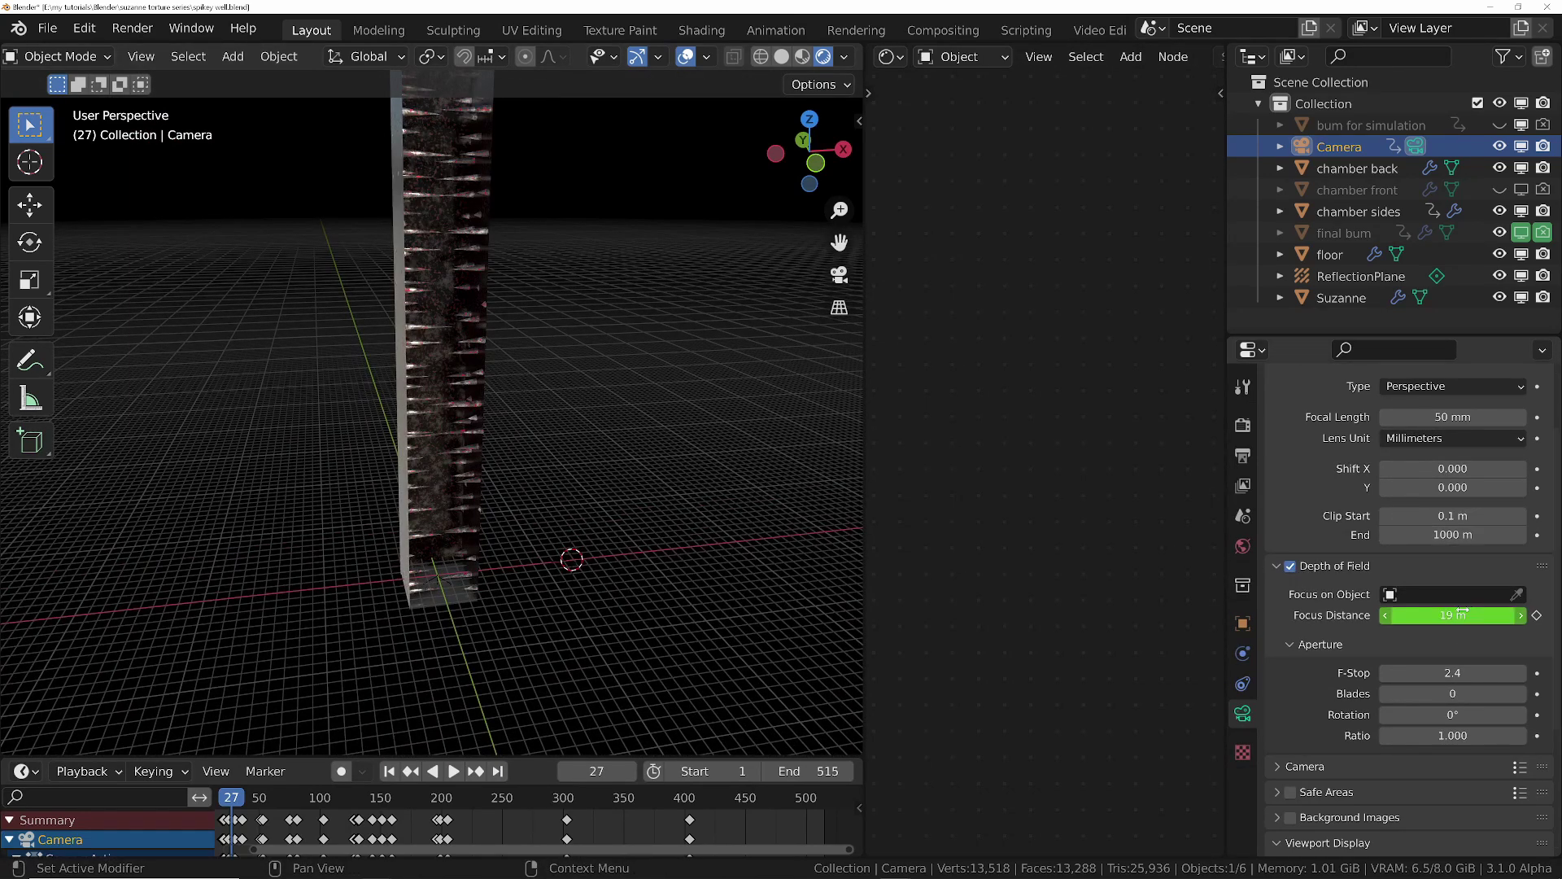
{"action": "scroll", "coordinate": [404, 360], "scroll_direction": "down", "scroll_amount": 1}
{"action": "scroll", "coordinate": [404, 360], "scroll_direction": "up", "scroll_amount": 3}
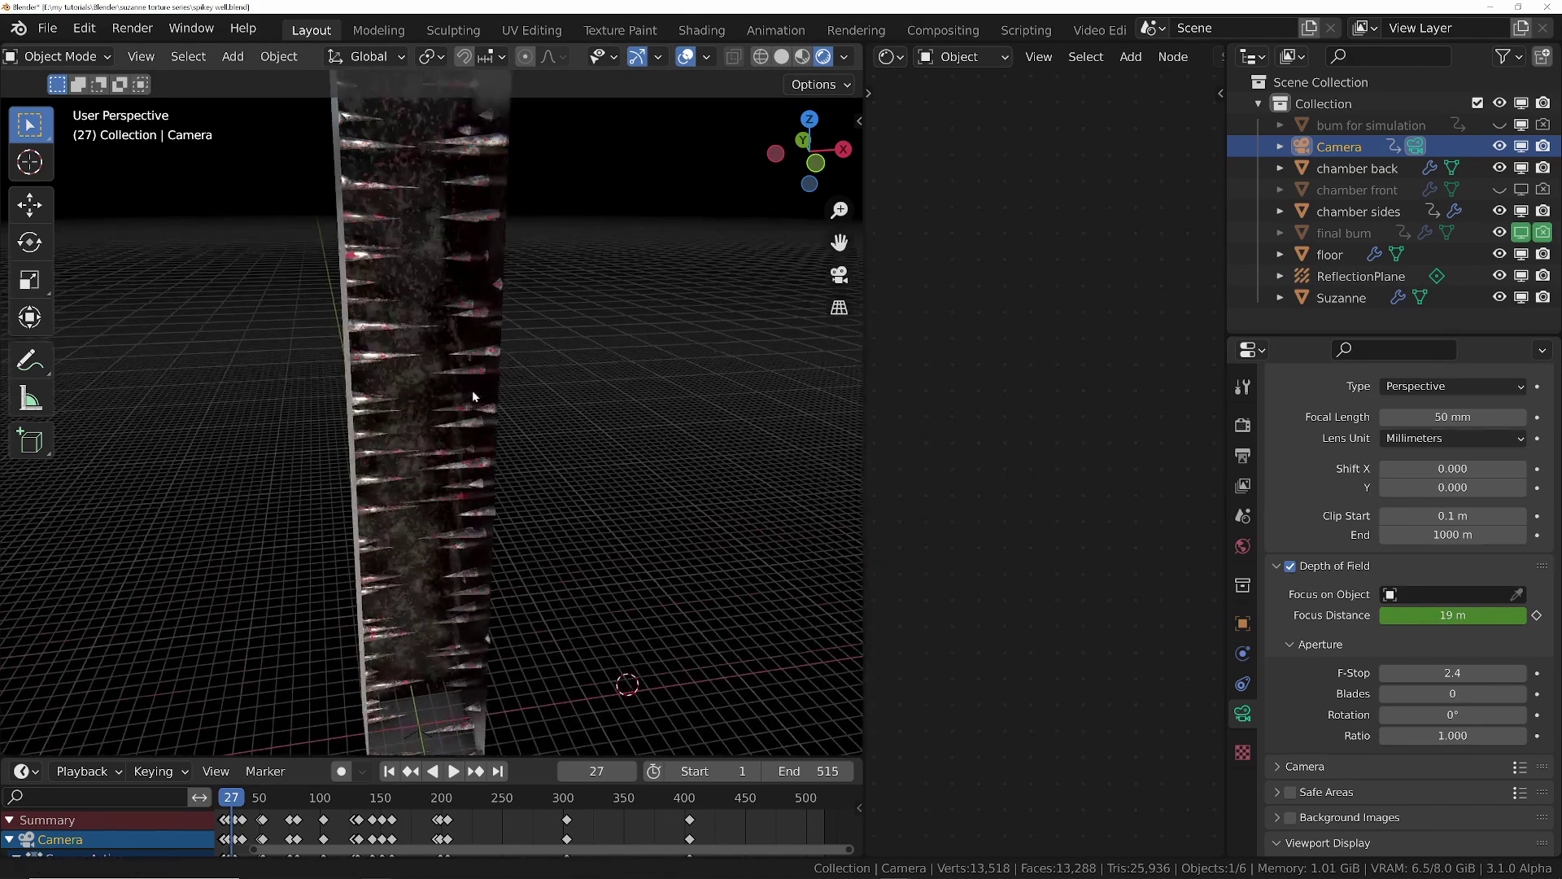
{"action": "middle_click_drag", "start_coordinate": [472, 389], "coordinate": [443, 279]}
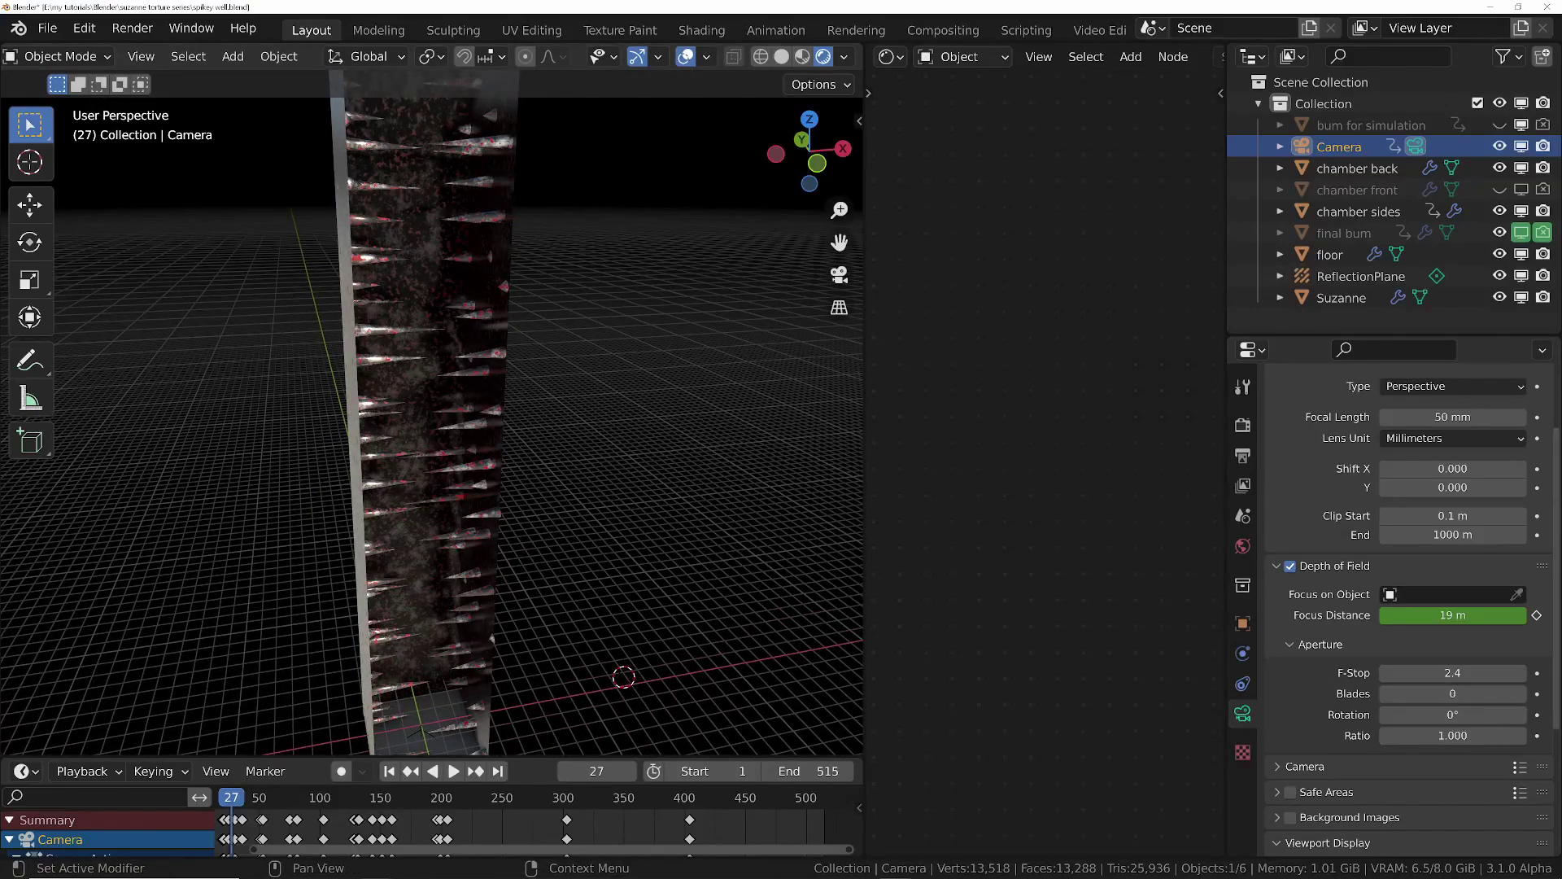
{"action": "scroll", "coordinate": [409, 706], "scroll_direction": "up", "scroll_amount": 5}
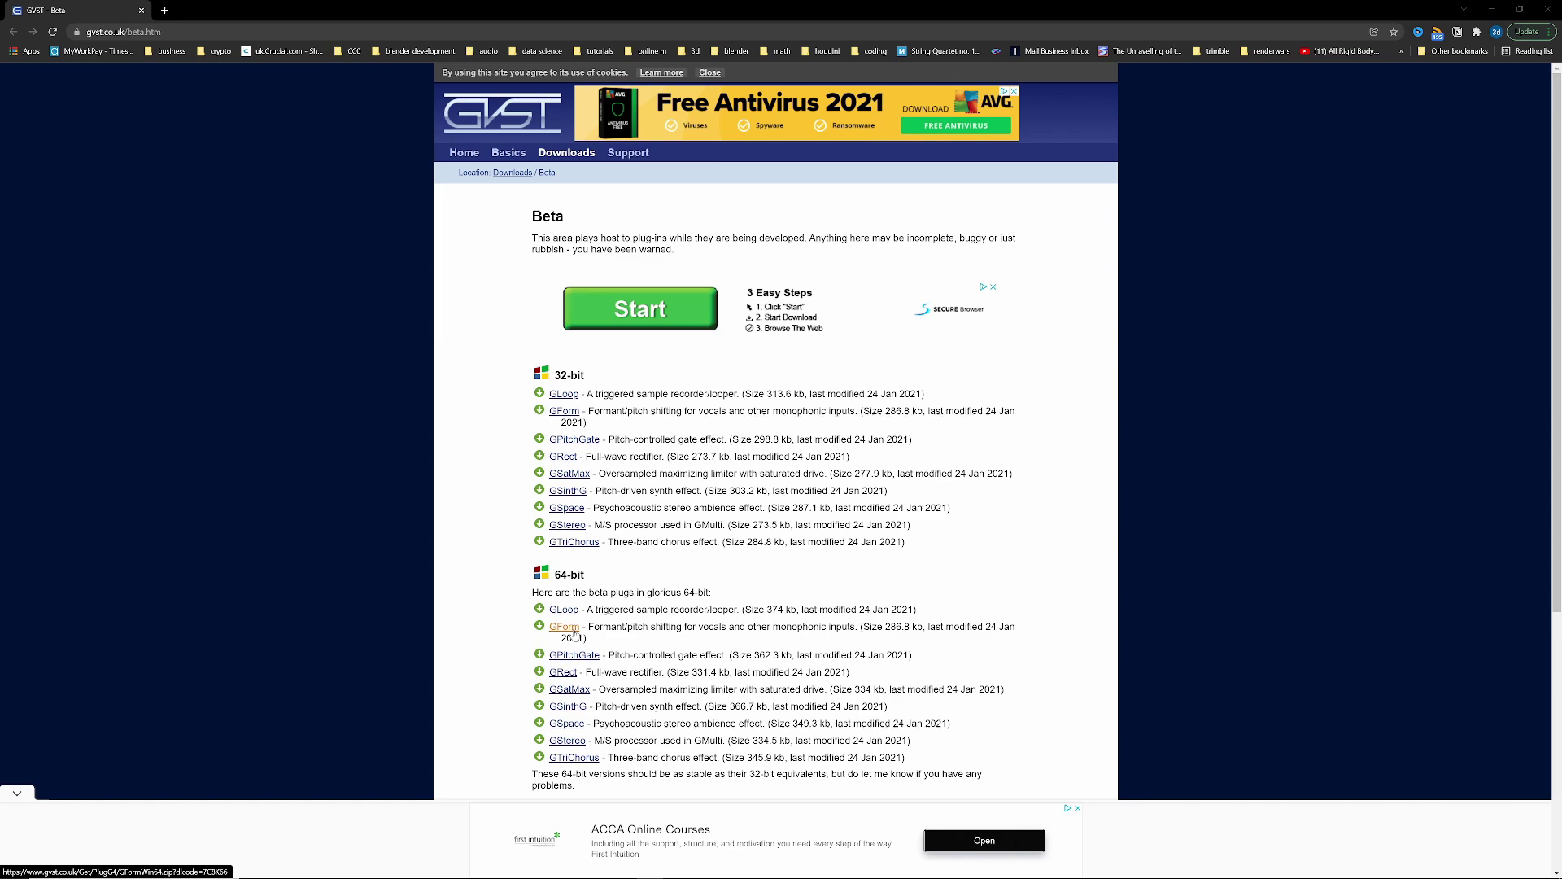
- Leave the GVST Beta downloads page and return to Blender's Video Editing workspace
{"action": "key", "text": "alt+Tab"}
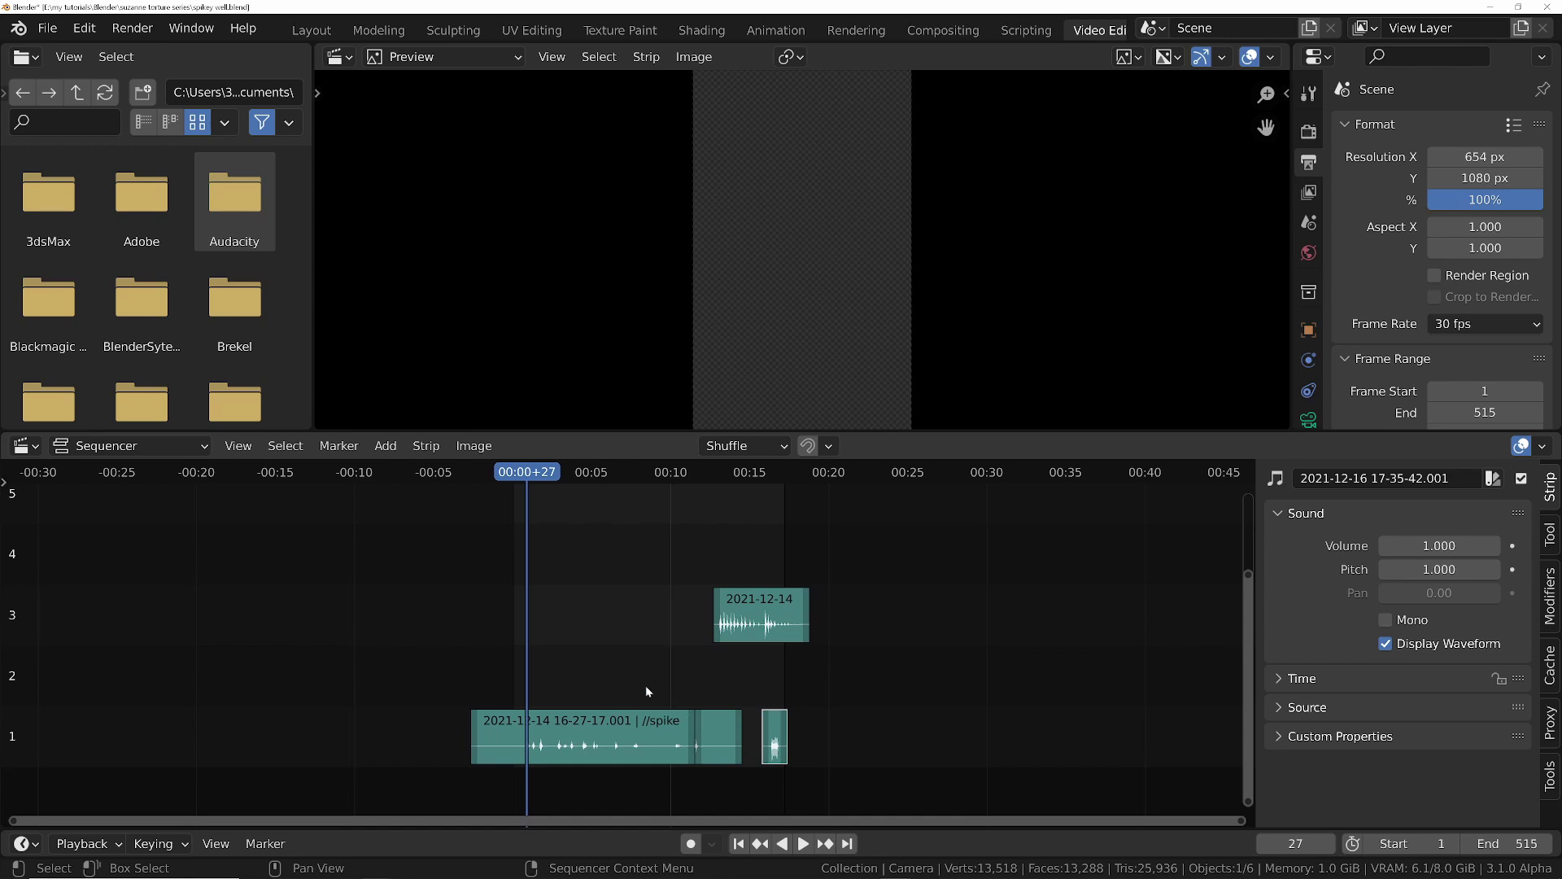
- Zoom the sequencer onto the three sound strips, then return to the Layout workspace
{"action": "scroll", "coordinate": [775, 747], "scroll_direction": "up", "scroll_amount": 5}
{"action": "scroll", "coordinate": [776, 746], "scroll_direction": "up", "scroll_amount": 3}
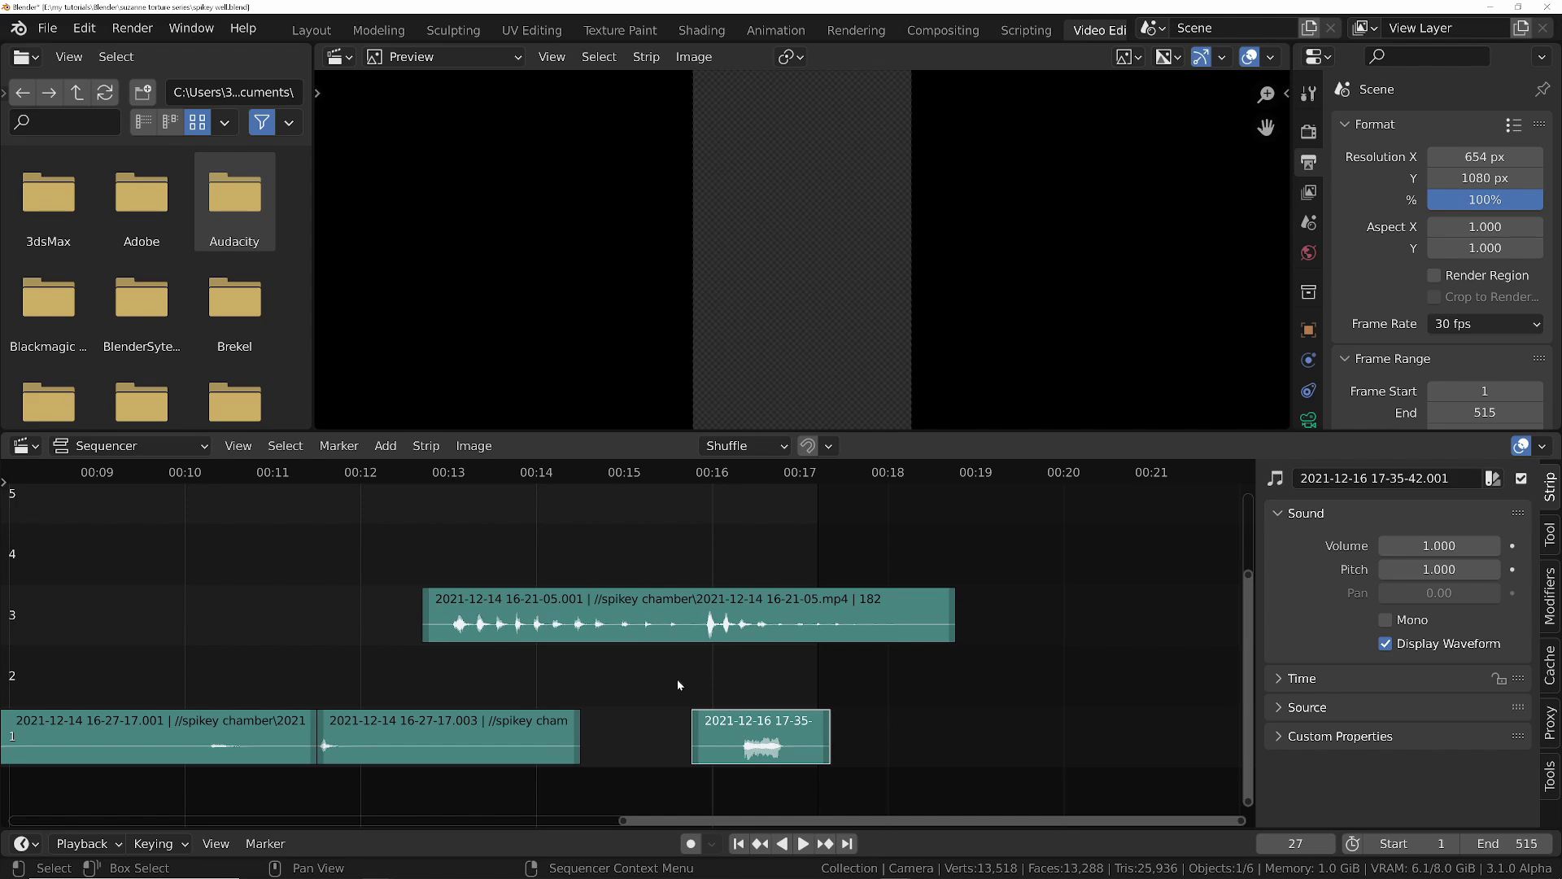
{"action": "key", "text": "alt+Tab"}
{"action": "key", "text": "Escape"}
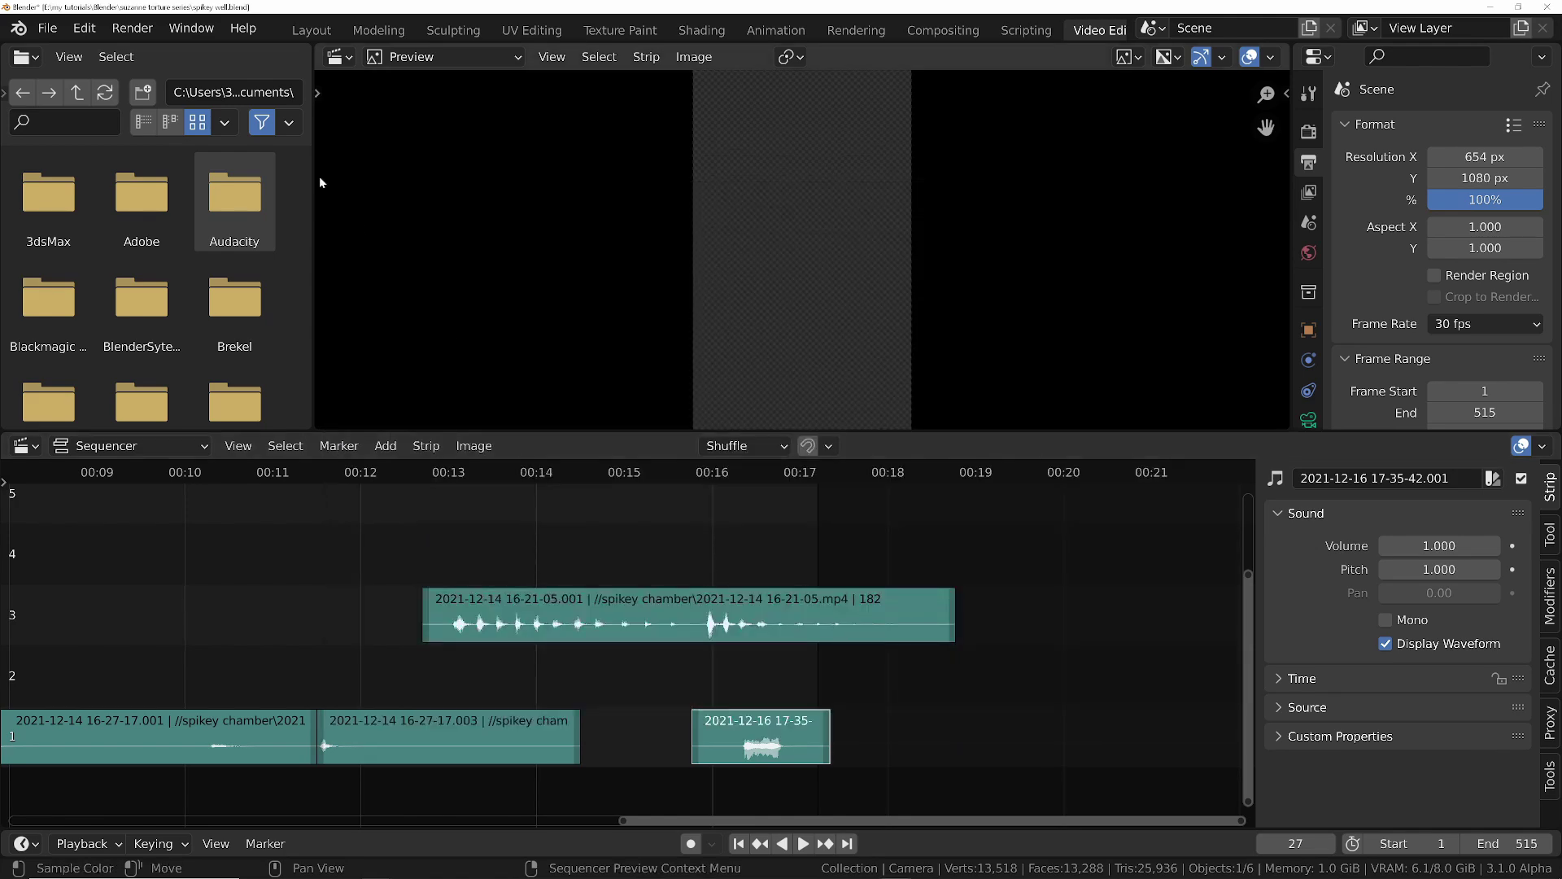
{"action": "left_click", "coordinate": [312, 30]}
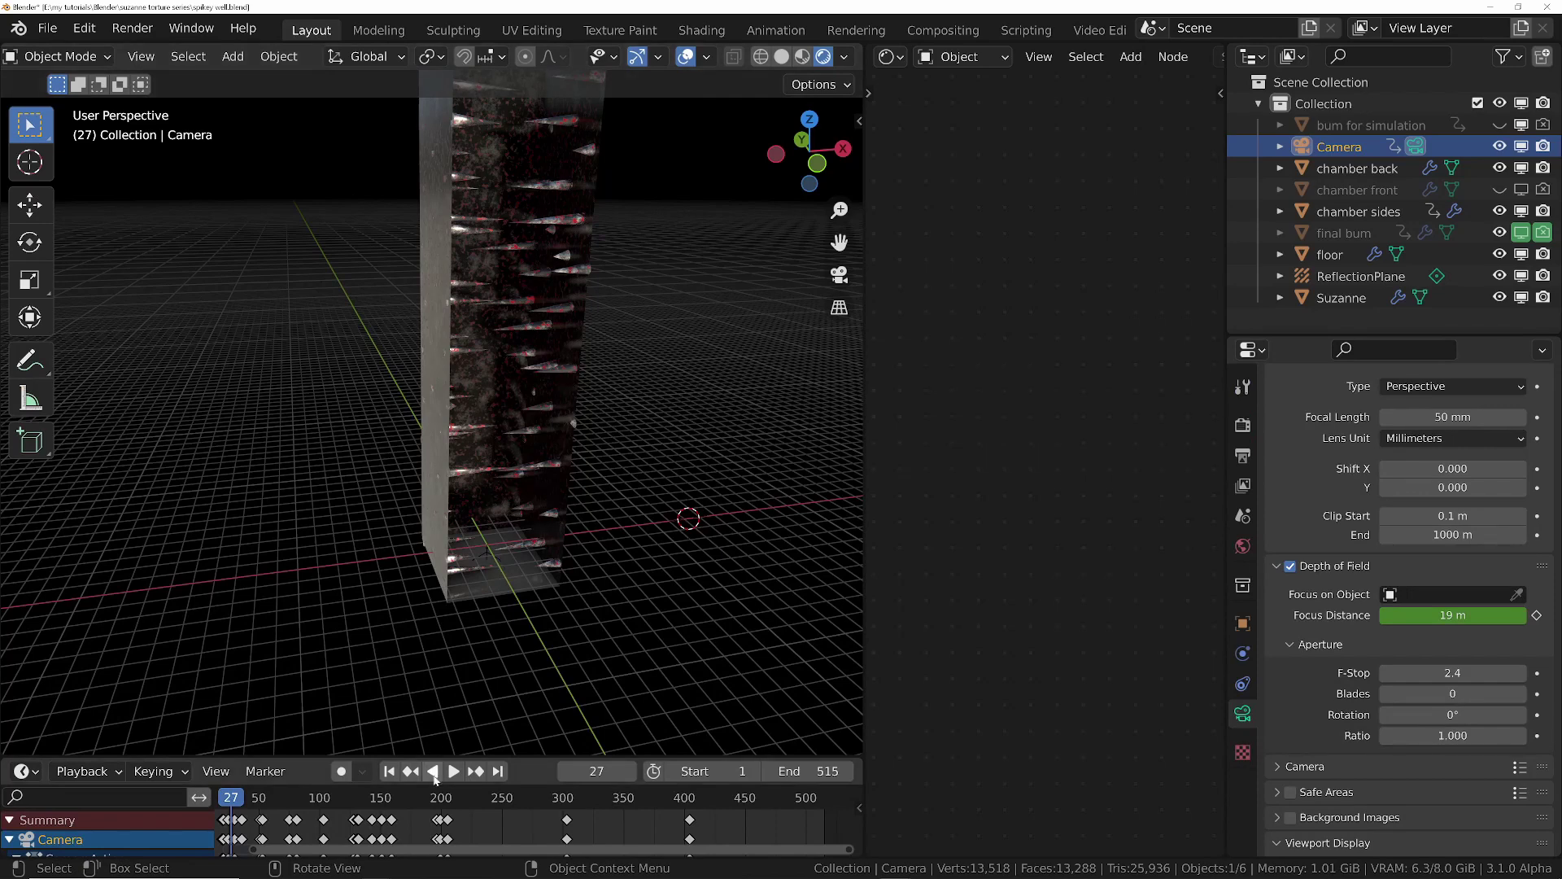
- Play the landing from frame 398, stopping at frame 446
{"action": "left_click", "coordinate": [433, 771]}
{"action": "left_click", "coordinate": [704, 802]}
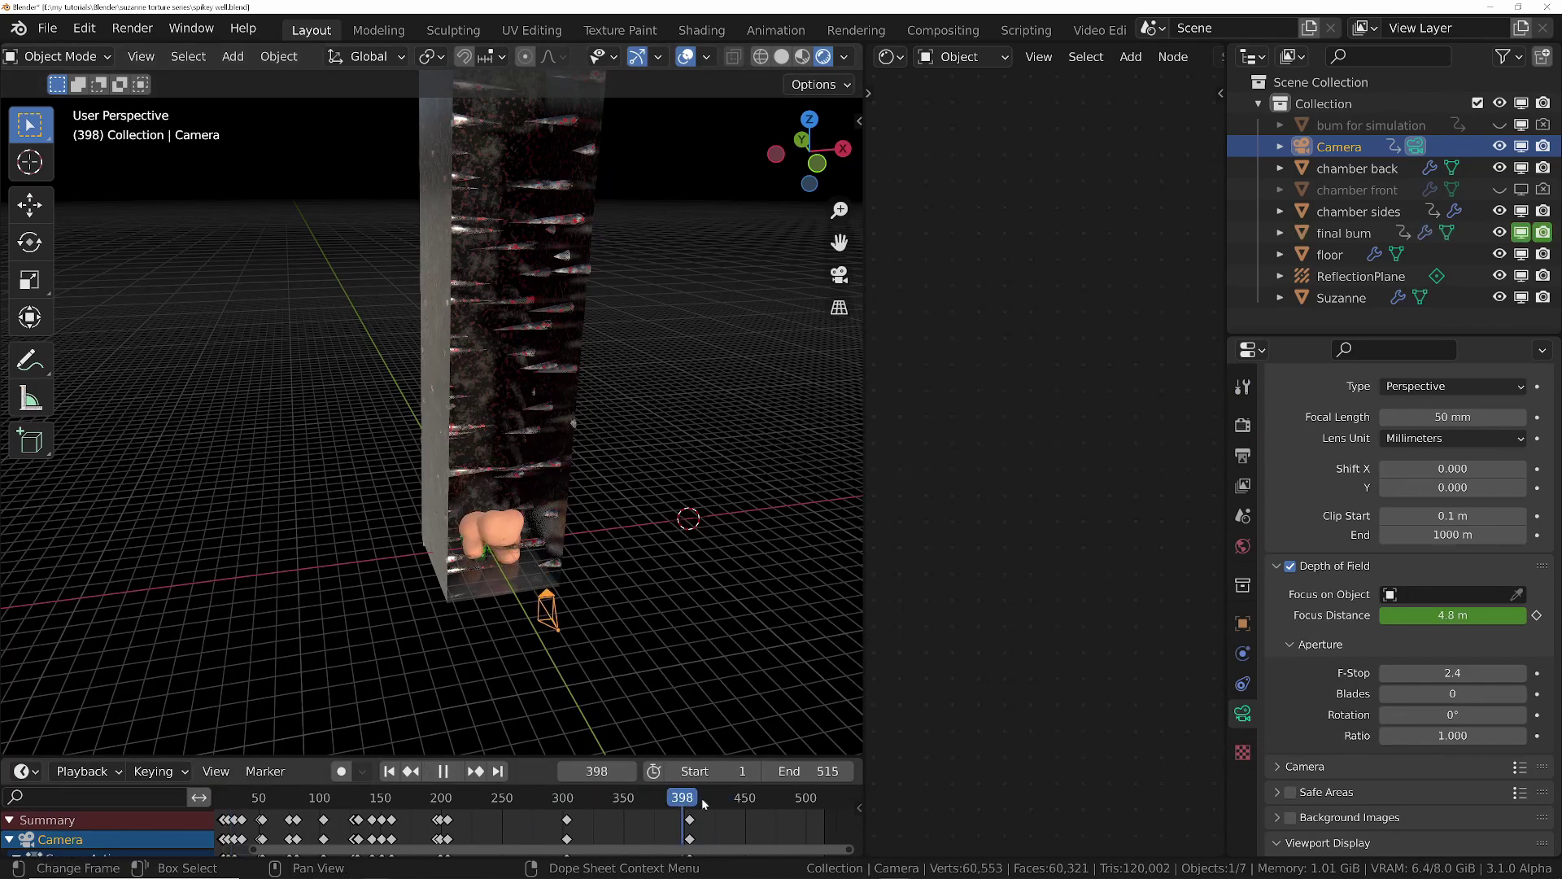
{"action": "scroll", "coordinate": [507, 544], "scroll_direction": "up", "scroll_amount": 5}
{"action": "key", "text": "space"}
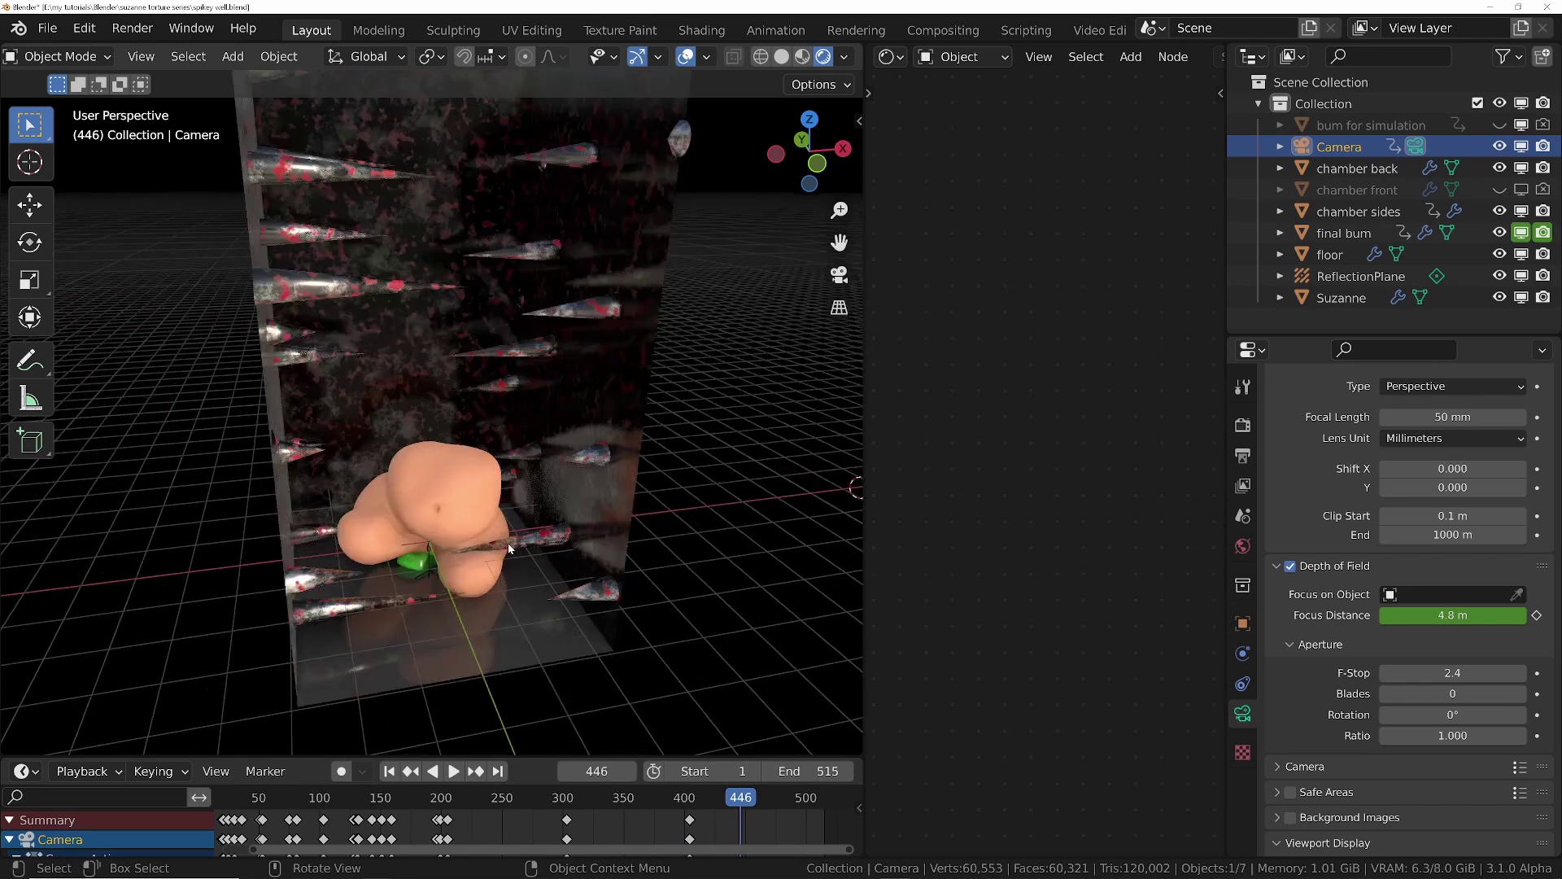
{"action": "scroll", "coordinate": [507, 544], "scroll_direction": "up", "scroll_amount": 2}
- Orbit closer to Suzanne, replay the landing, and scrub the playhead to frame 464
{"action": "middle_click_drag", "start_coordinate": [416, 550], "coordinate": [426, 608]}
{"action": "key", "text": "space"}
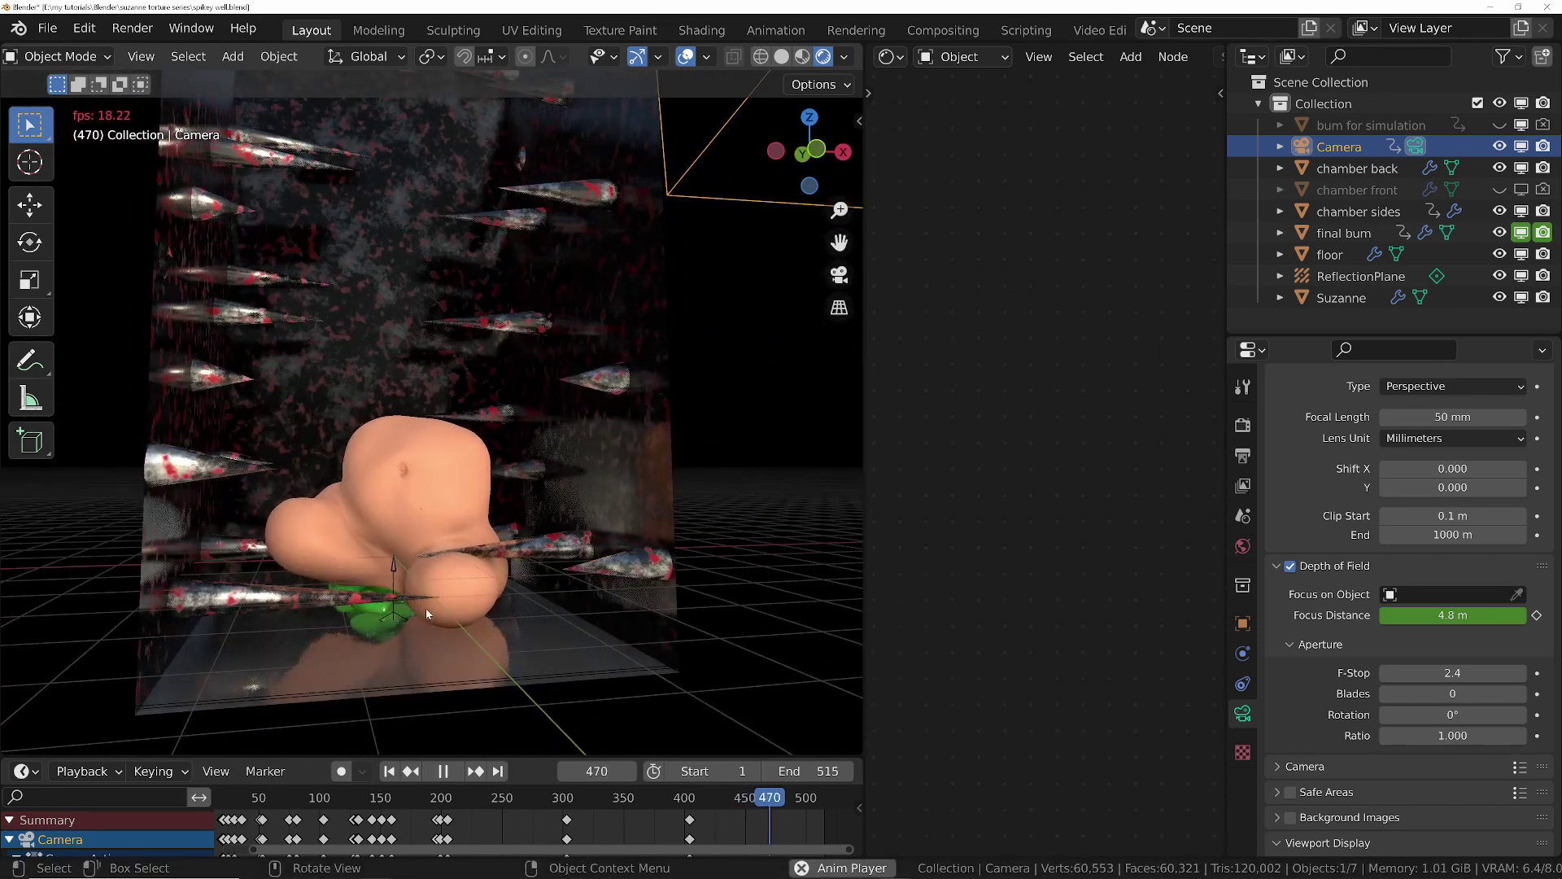
{"action": "key", "text": "space"}
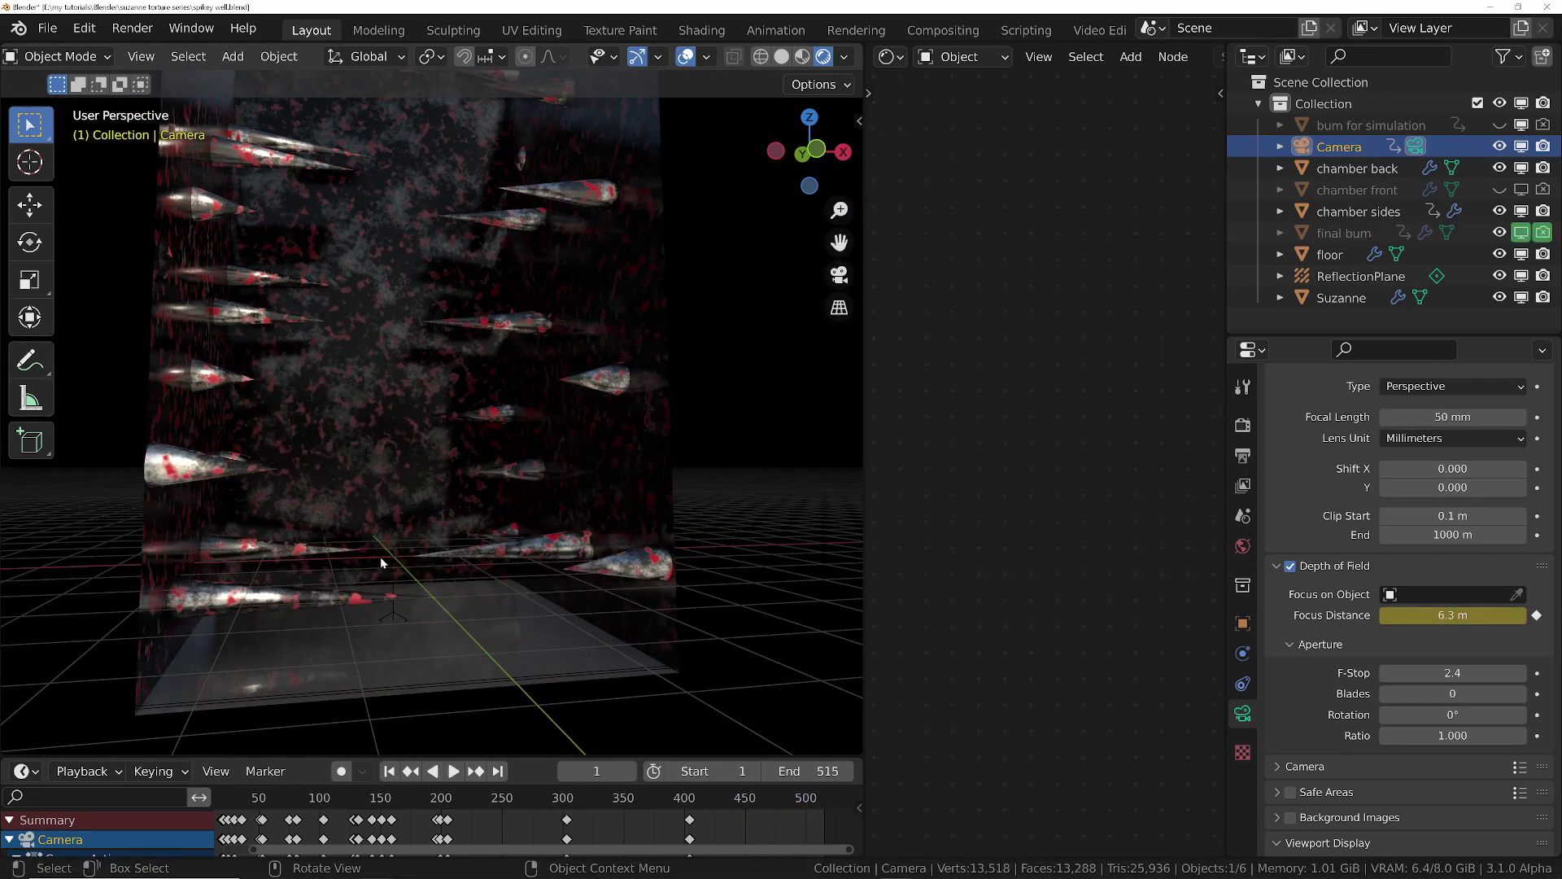
{"action": "key", "text": "Left"}
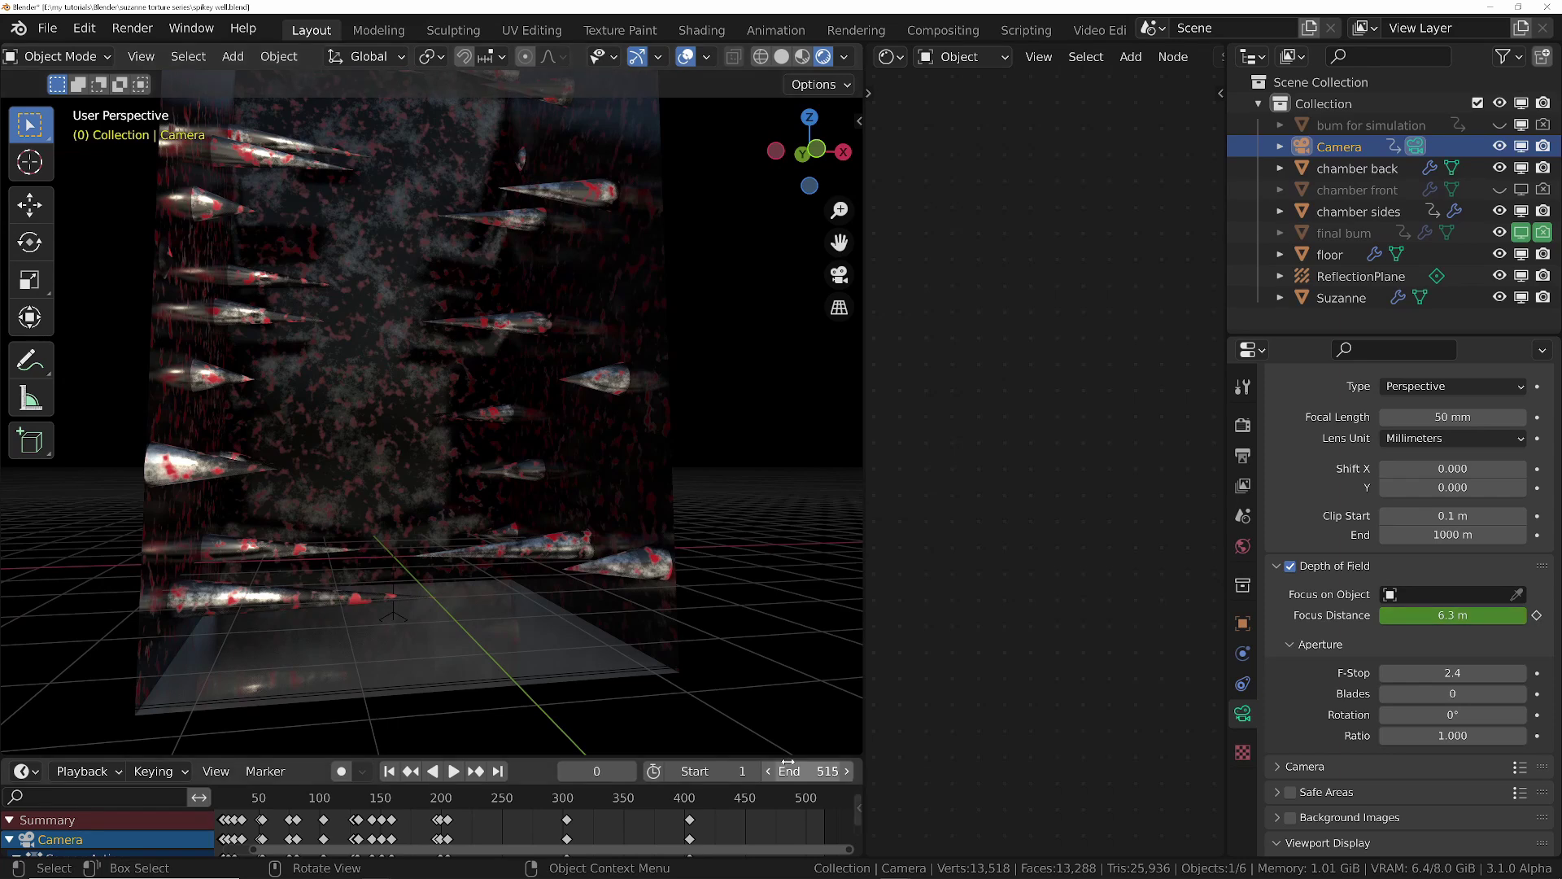
{"action": "mouse_move", "coordinate": [777, 804]}
{"action": "left_mouse_down"}
{"action": "mouse_move", "coordinate": [793, 804]}
{"action": "mouse_move", "coordinate": [728, 804]}
{"action": "mouse_move", "coordinate": [814, 804]}
{"action": "mouse_move", "coordinate": [762, 798]}
{"action": "left_mouse_up"}
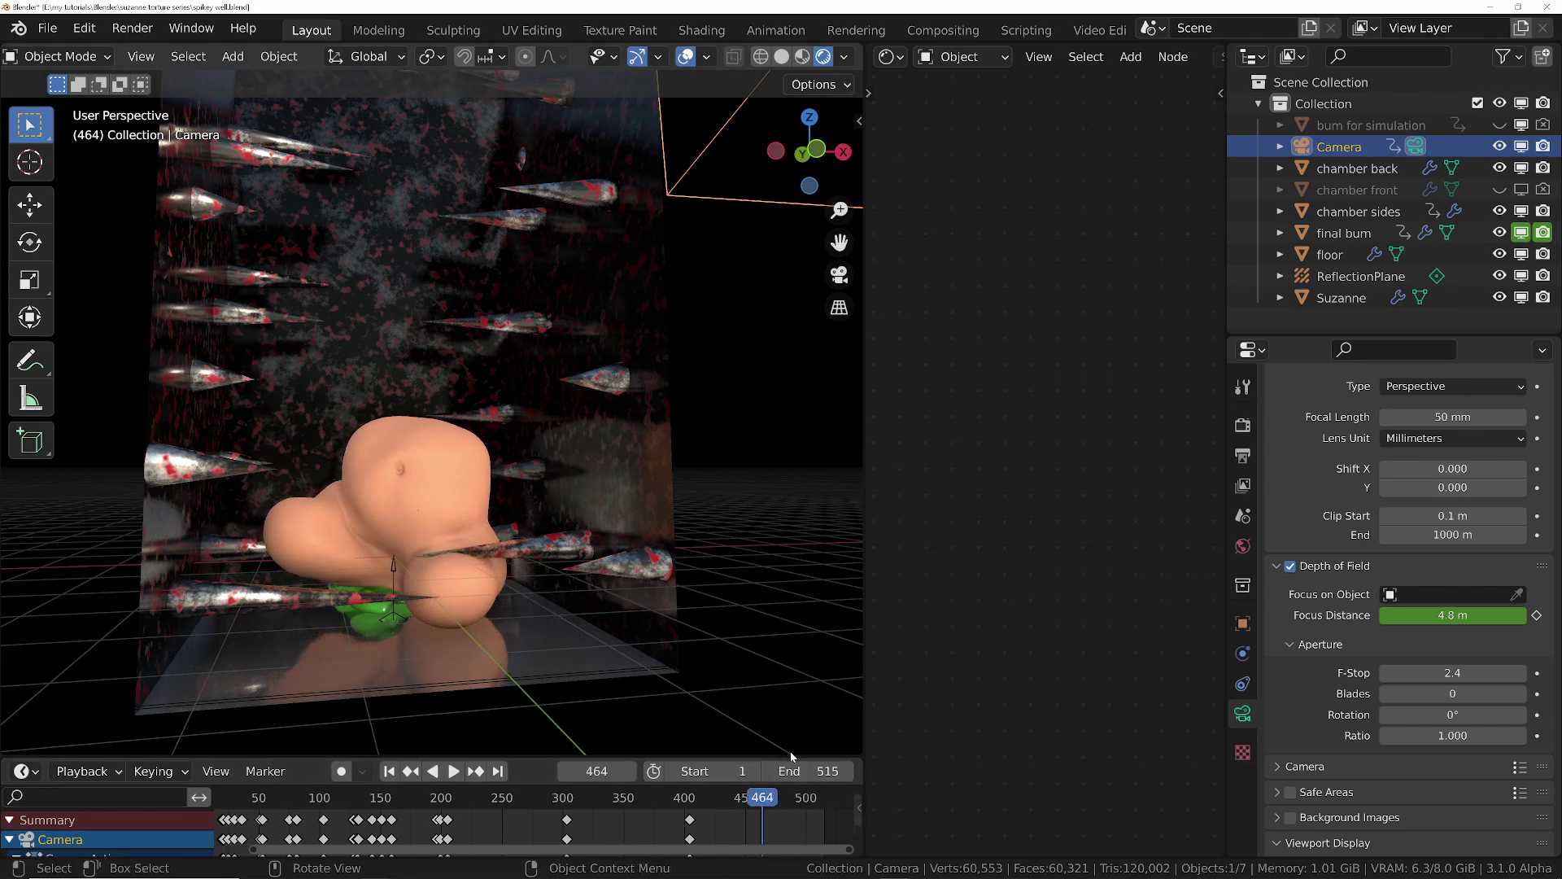